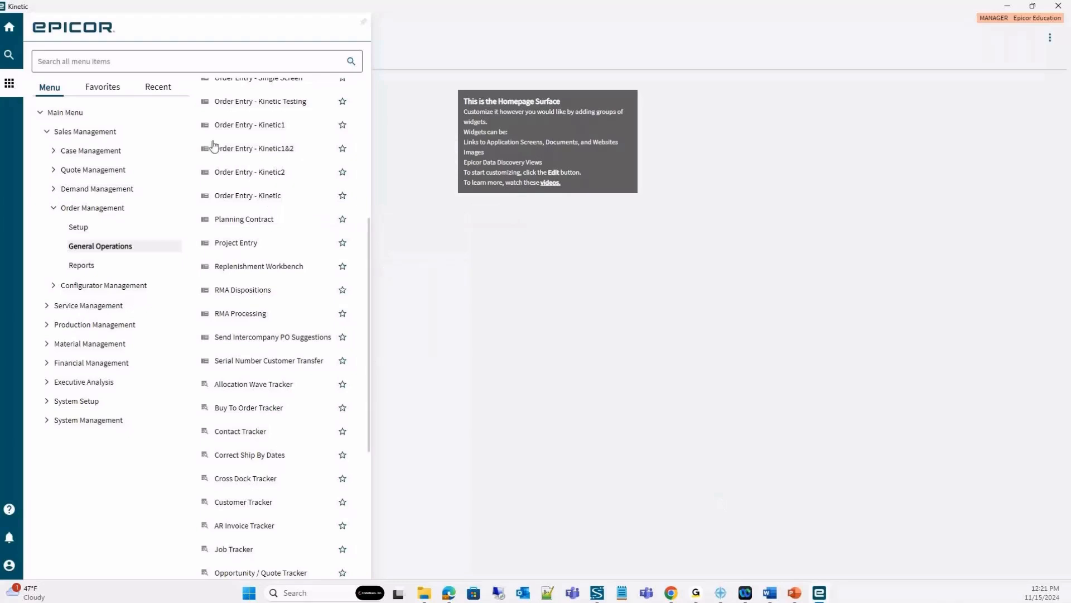
Open Order Entry - Kinetic1, examine the newest sales order's header down to the test text box, and close the window.
{"action": "left_click", "coordinate": [278, 131]}
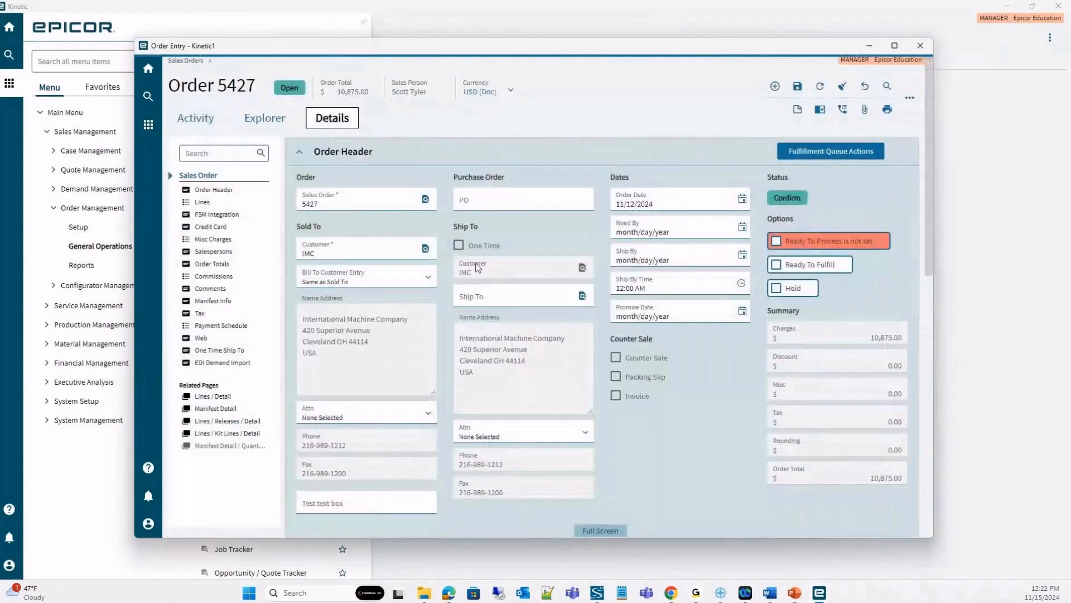
{"action": "scroll", "coordinate": [708, 409], "scroll_direction": "down", "scroll_amount": 2}
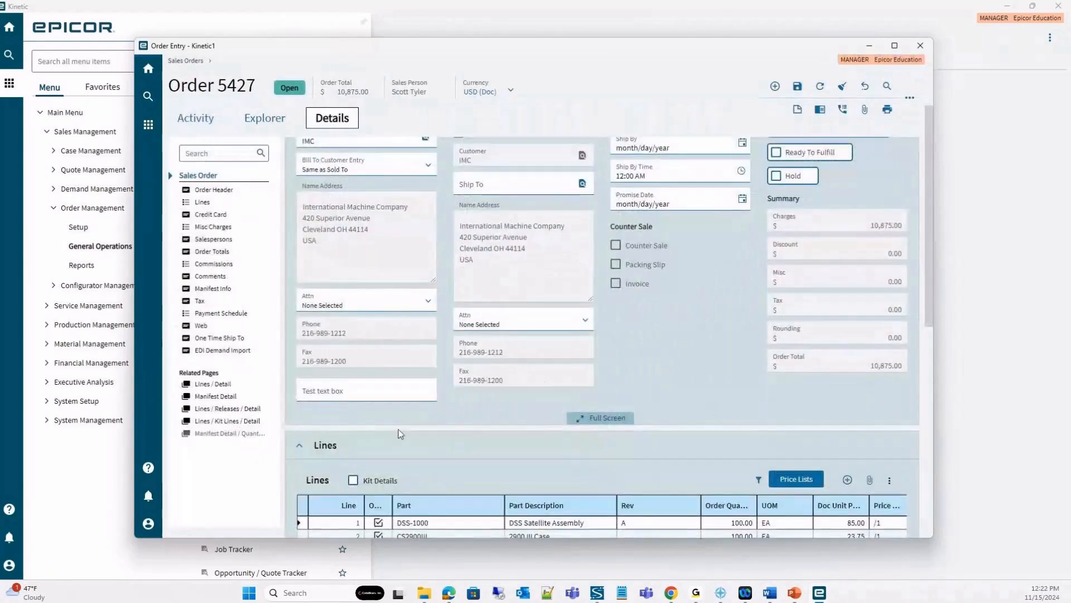
{"action": "scroll", "coordinate": [398, 430], "scroll_direction": "up", "scroll_amount": 1}
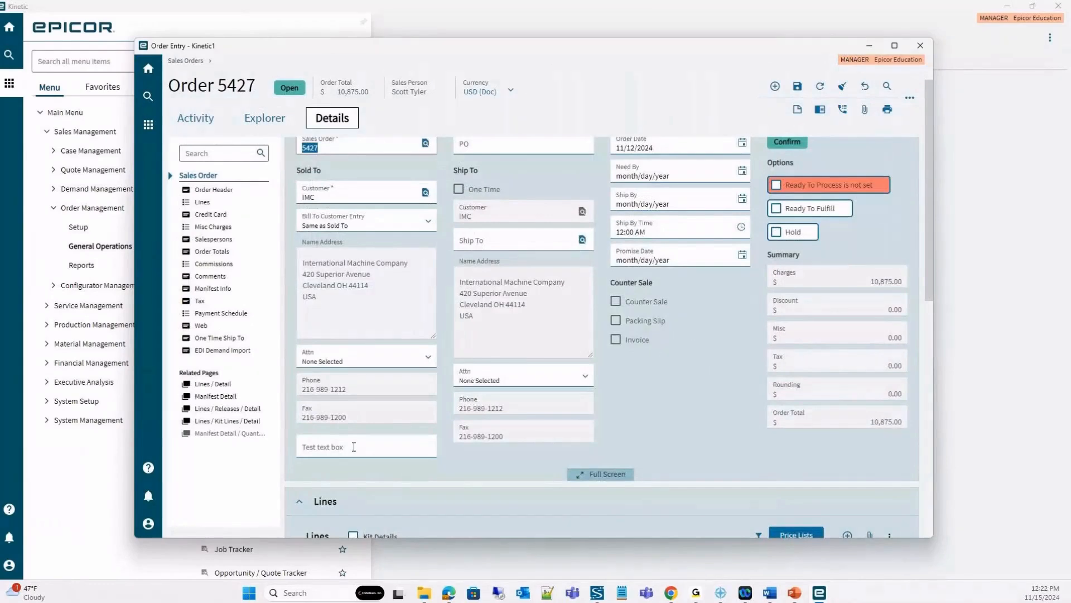
{"action": "scroll", "coordinate": [354, 446], "scroll_direction": "up", "scroll_amount": 1}
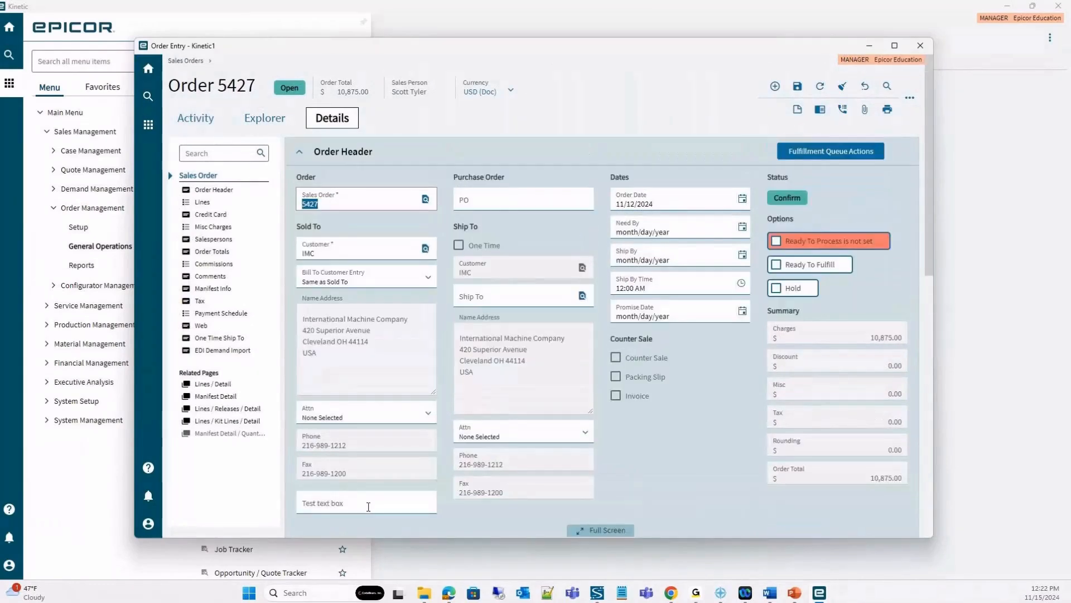
{"action": "left_click", "coordinate": [921, 47]}
Open Order Entry - Kinetic2, examine the newest sales order's header down to the test button, and close the window.
{"action": "left_click", "coordinate": [275, 173]}
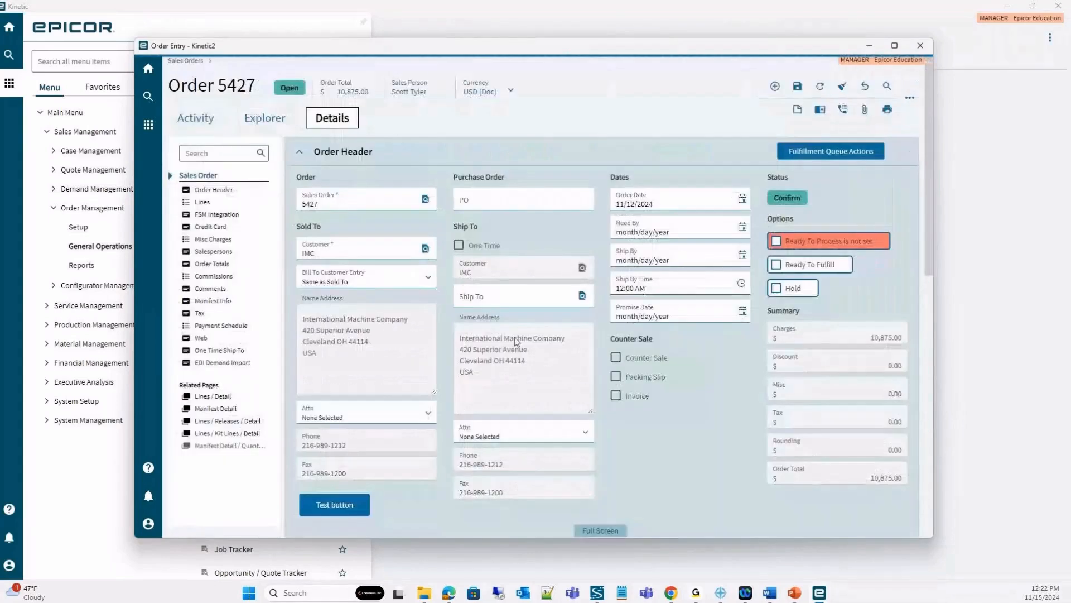
{"action": "scroll", "coordinate": [515, 342], "scroll_direction": "down", "scroll_amount": 3}
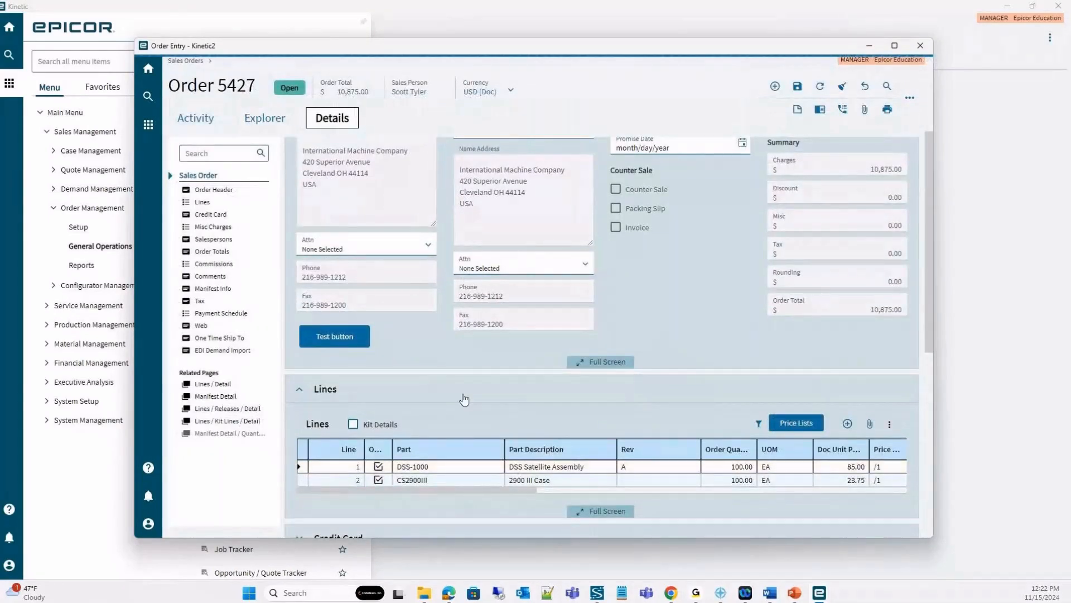
{"action": "scroll", "coordinate": [462, 400], "scroll_direction": "up", "scroll_amount": 2}
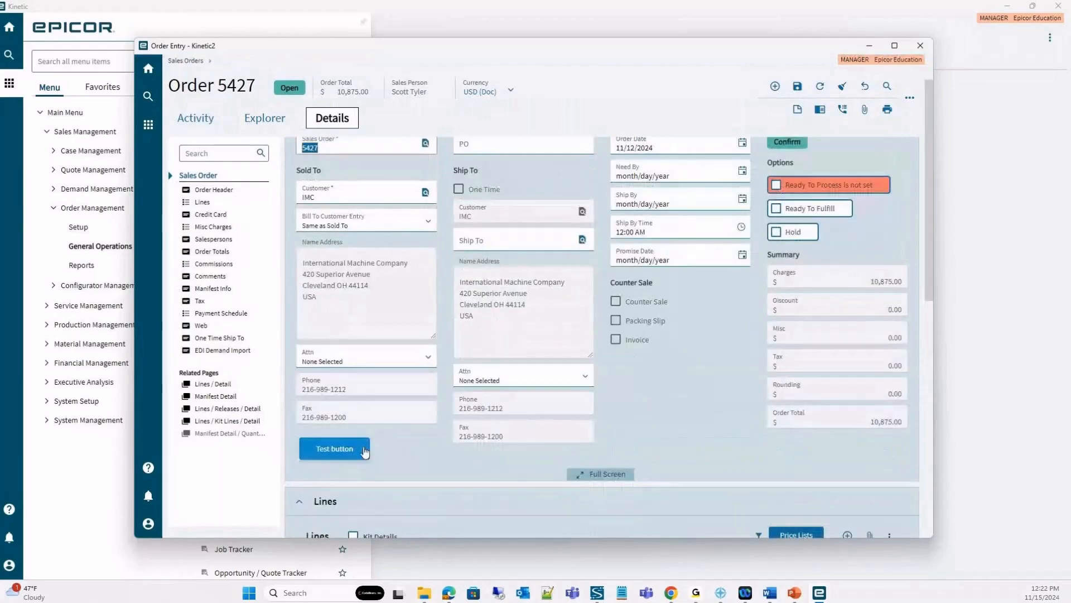
{"action": "left_click", "coordinate": [920, 46]}
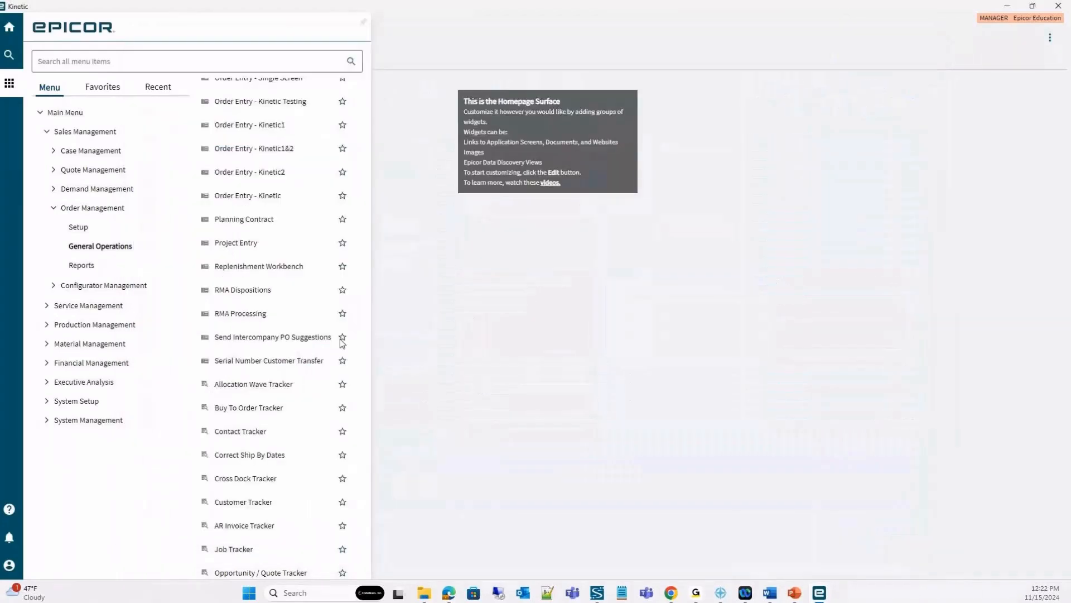
Launch Menu Maintenance from System Setup, and open Order Entry - Kinetic1&2 from Order Management's General Operations.
{"action": "left_click", "coordinate": [47, 400]}
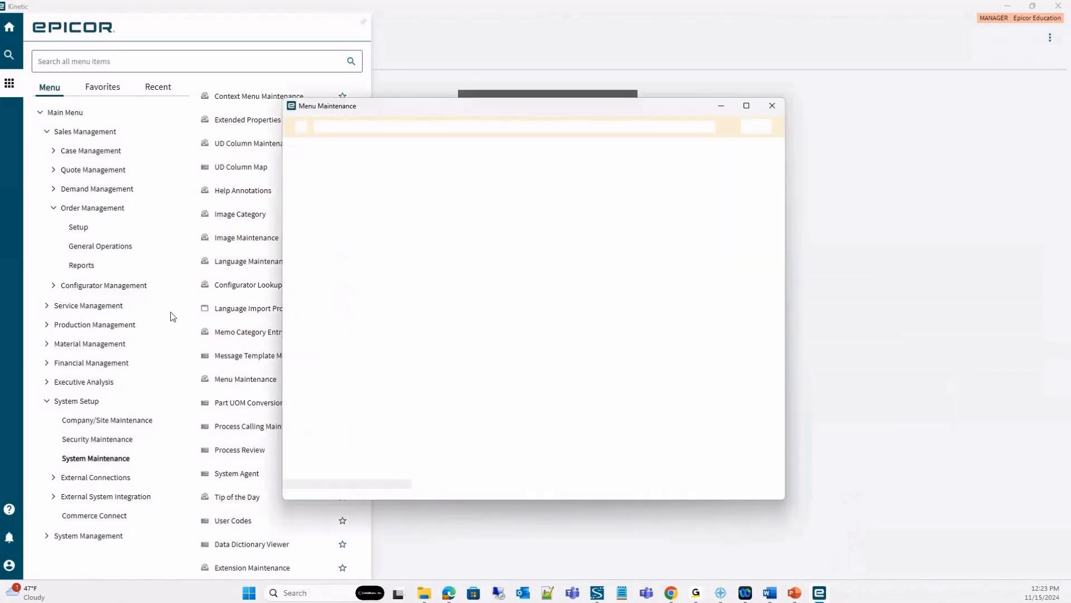
{"action": "left_click", "coordinate": [167, 246]}
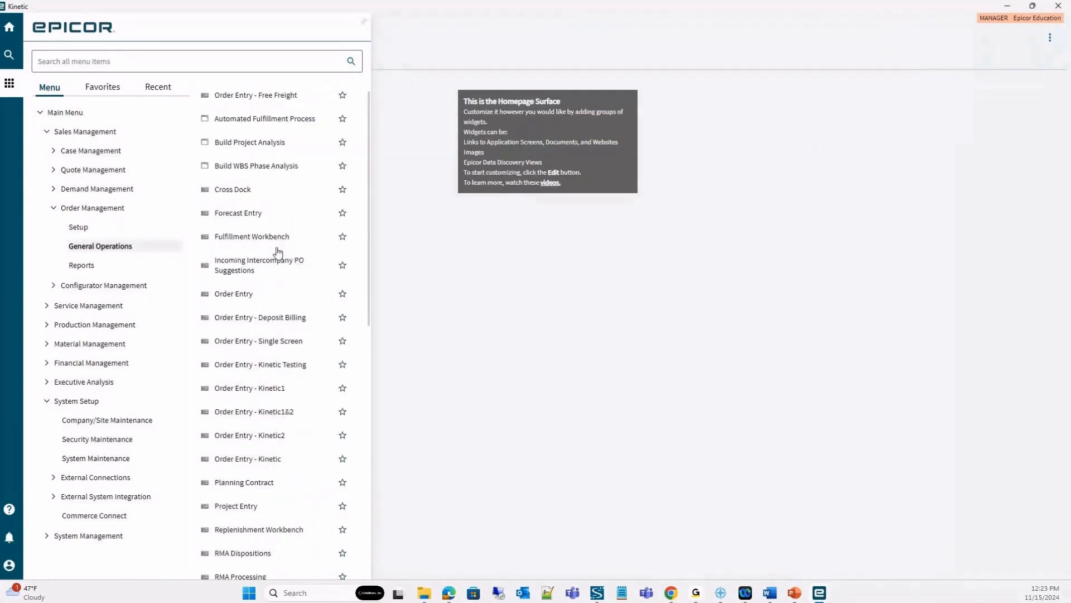
{"action": "scroll", "coordinate": [278, 253], "scroll_direction": "up", "scroll_amount": 1}
{"action": "left_click", "coordinate": [271, 433]}
{"action": "mouse_move", "coordinate": [818, 595]}
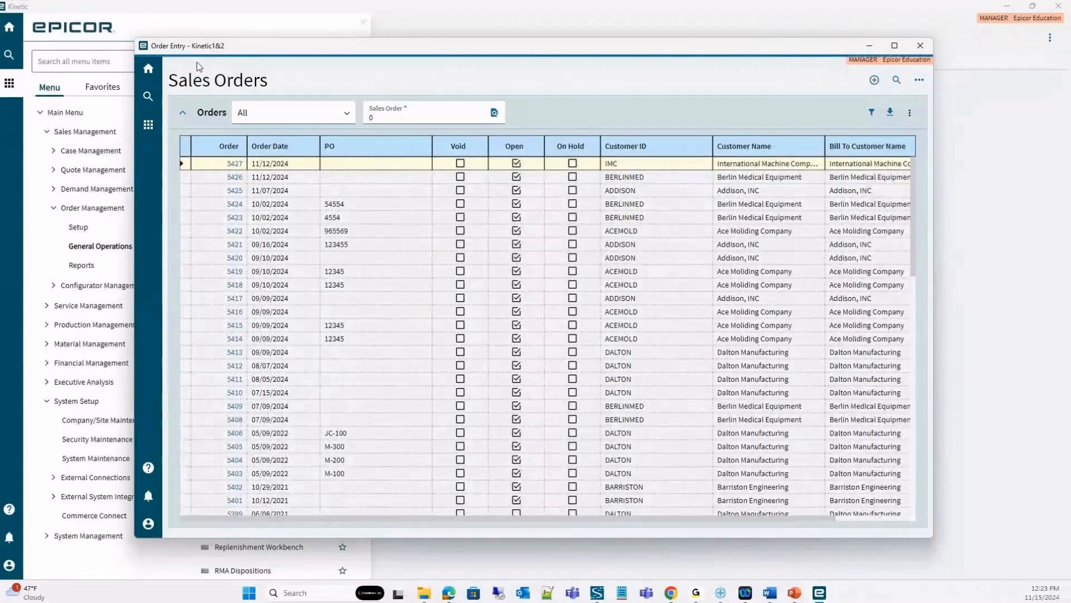
Examine the newest sales order's header in Order Entry - Kinetic1&2 for the test button and test text box.
{"action": "scroll", "coordinate": [380, 395], "scroll_direction": "down", "scroll_amount": 2}
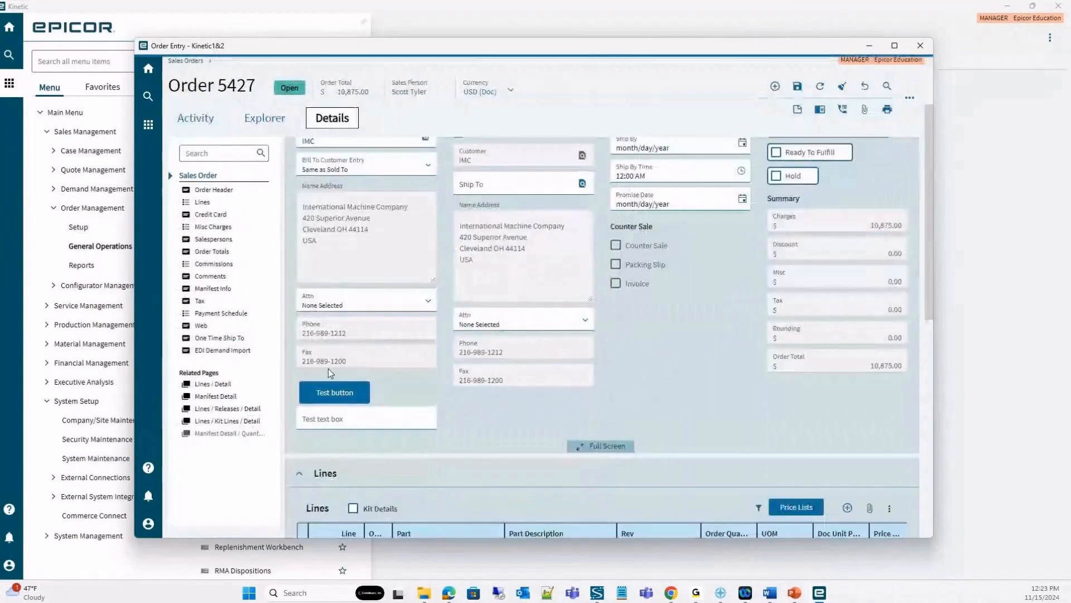
{"action": "scroll", "coordinate": [305, 405], "scroll_direction": "down", "scroll_amount": 1}
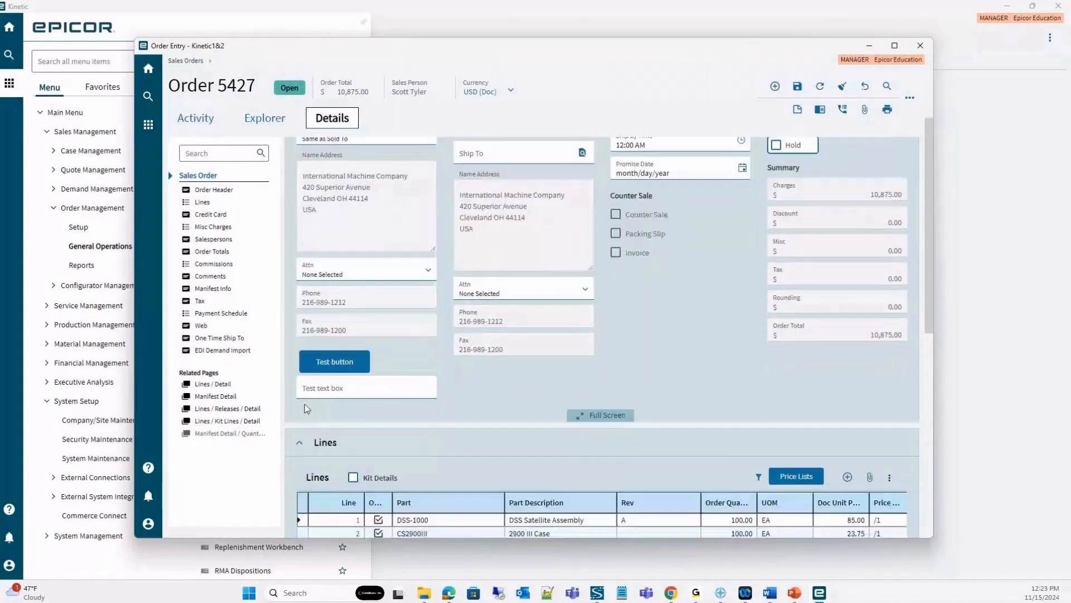
{"action": "scroll", "coordinate": [372, 364], "scroll_direction": "up", "scroll_amount": 2}
{"action": "scroll", "coordinate": [371, 365], "scroll_direction": "up", "scroll_amount": 1}
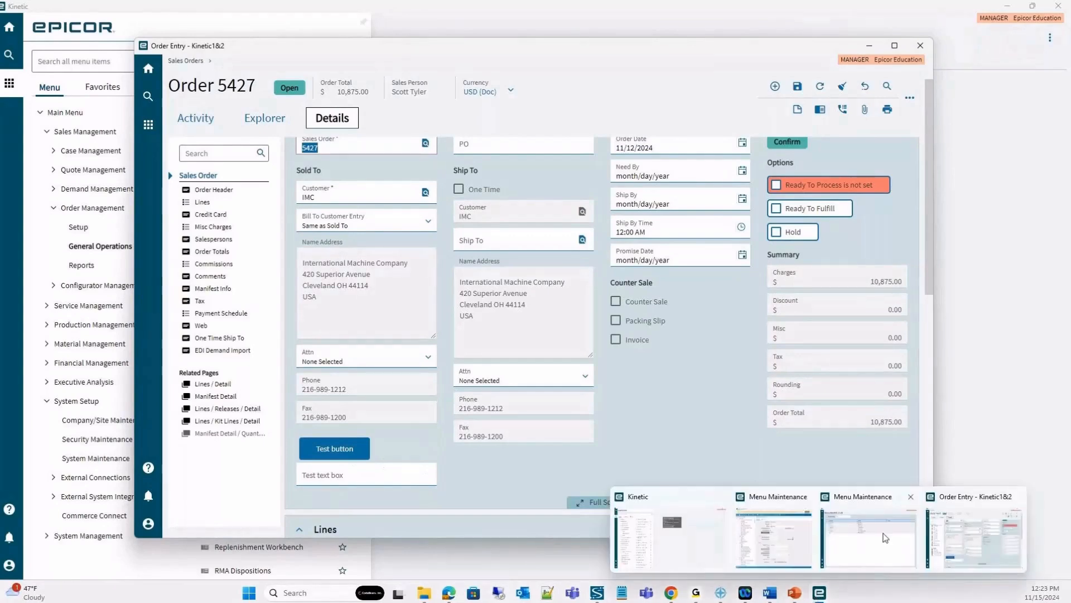
In Menu Maintenance, open the Order Entry - Kinetic1&2 item under Sales Management, Order Management, General Operations.
{"action": "left_click", "coordinate": [885, 537]}
{"action": "left_click", "coordinate": [227, 192]}
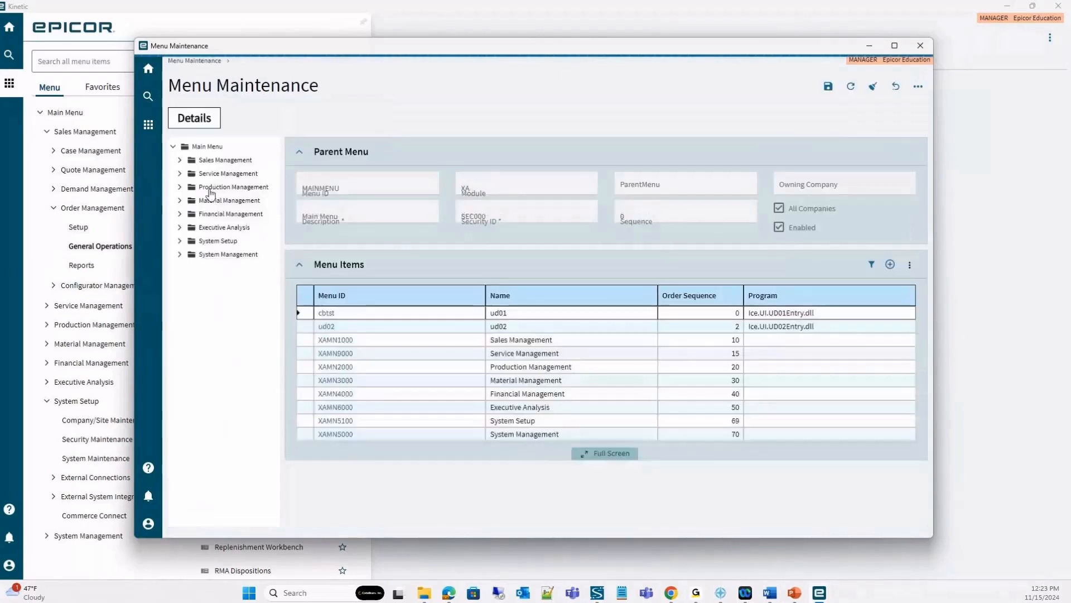
{"action": "left_click", "coordinate": [180, 161]}
{"action": "left_click", "coordinate": [186, 214]}
{"action": "left_click", "coordinate": [239, 241]}
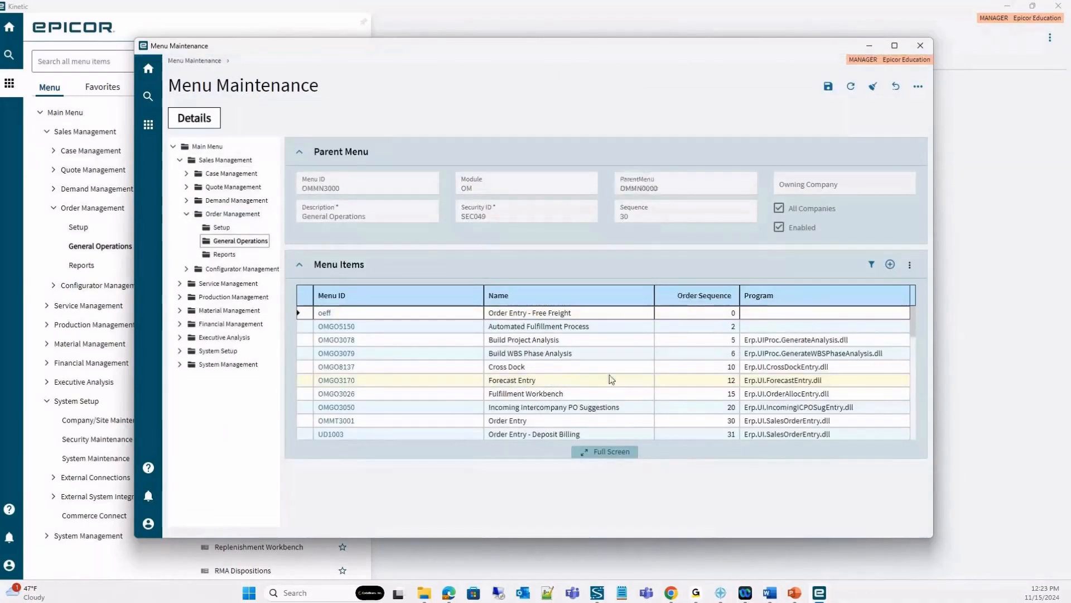
{"action": "scroll", "coordinate": [602, 387], "scroll_direction": "down", "scroll_amount": 1}
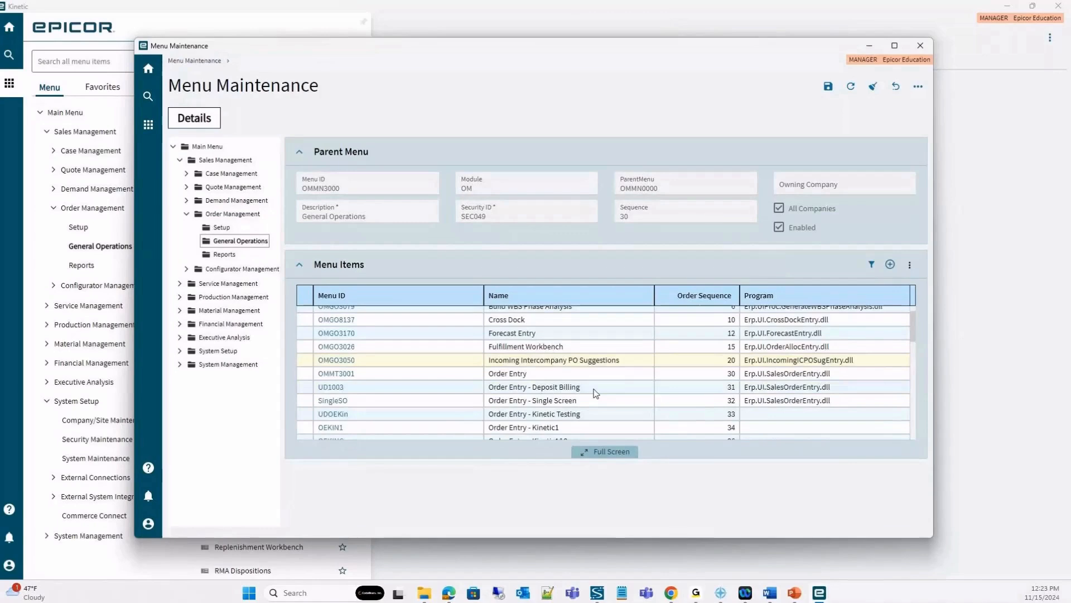
{"action": "scroll", "coordinate": [595, 390], "scroll_direction": "down", "scroll_amount": 1}
{"action": "left_click", "coordinate": [338, 375]}
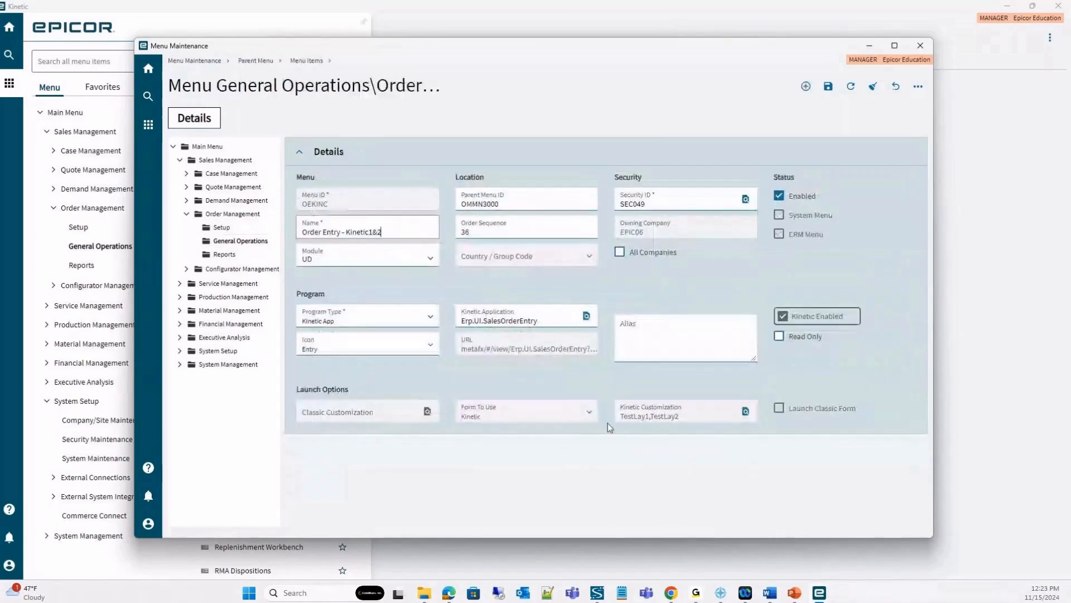
Review the Kinetic customization layers assigned to the Order Entry - Kinetic1&2 menu item, and minimize Menu Maintenance.
{"action": "left_click", "coordinate": [747, 412]}
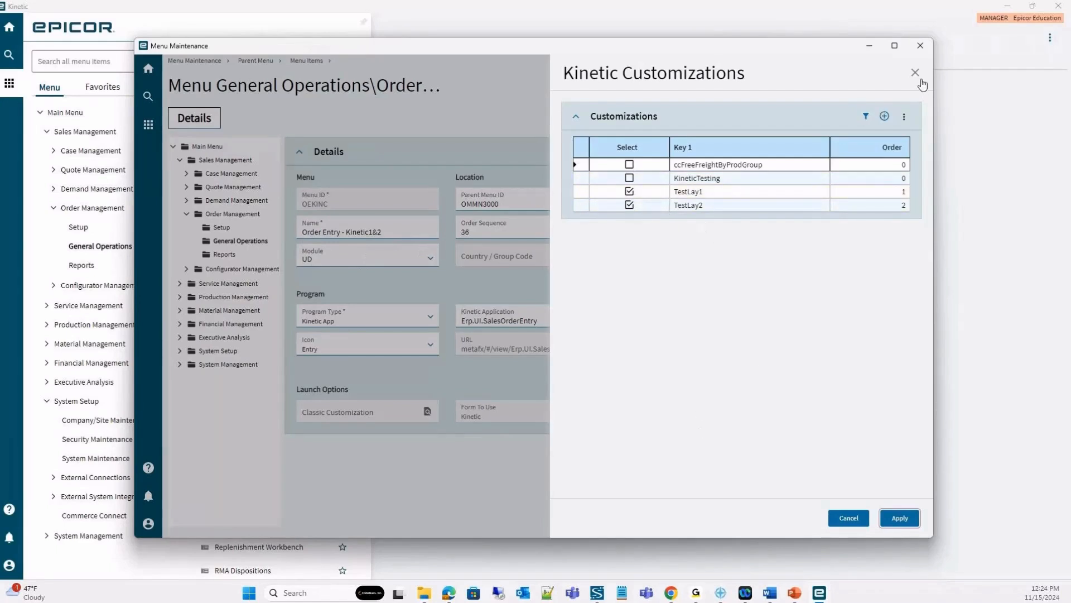
{"action": "left_click", "coordinate": [900, 518]}
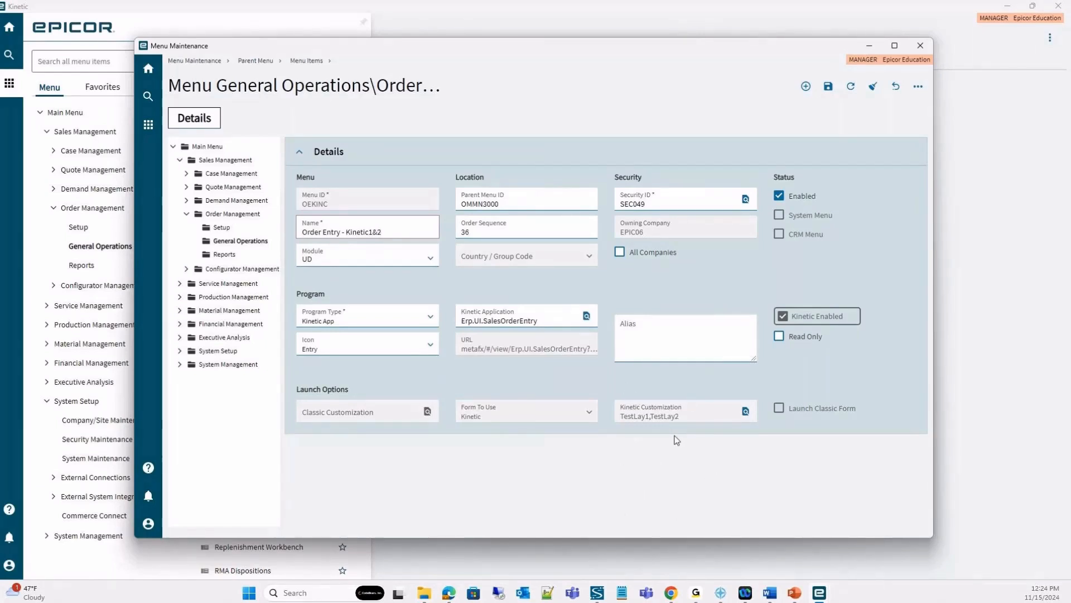
{"action": "left_click", "coordinate": [870, 46]}
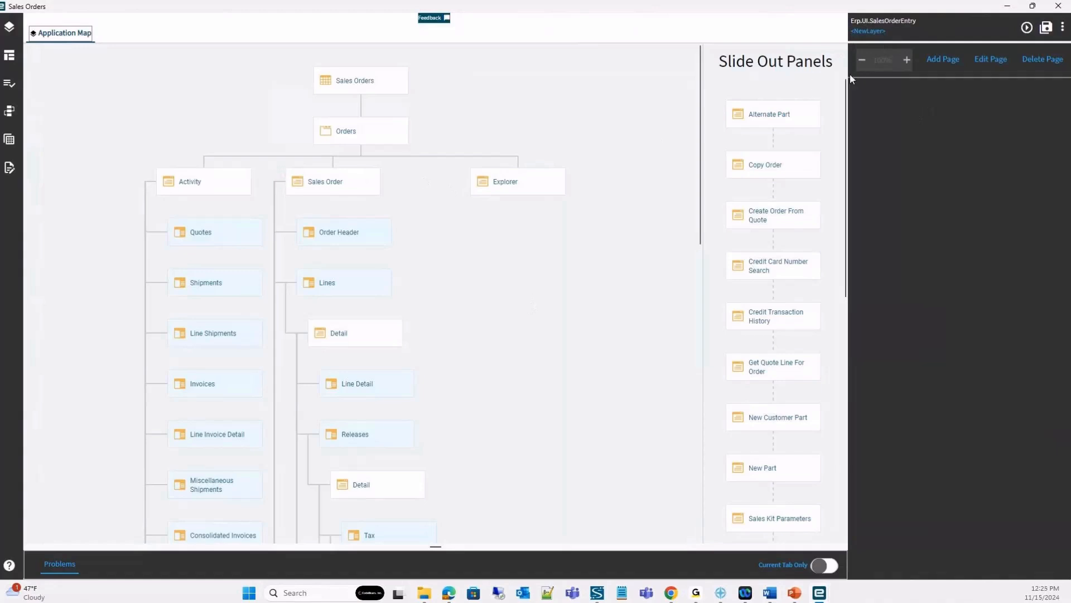
Save the new Erp.UI.SalesOrderEntry layer under the name TestingEMUG.
{"action": "mouse_move", "coordinate": [791, 112]}
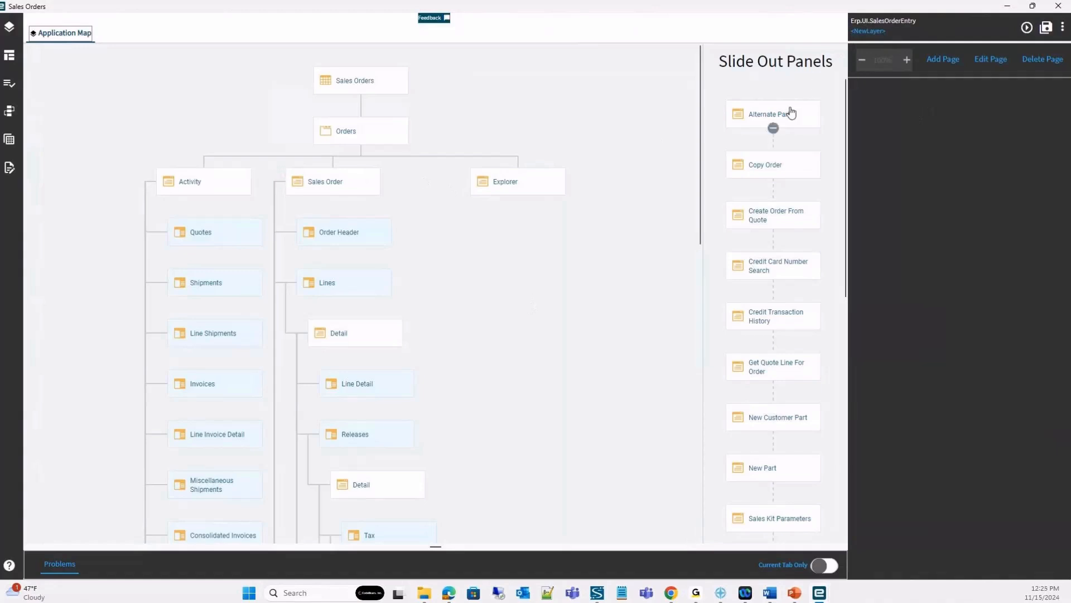
{"action": "left_click", "coordinate": [878, 34]}
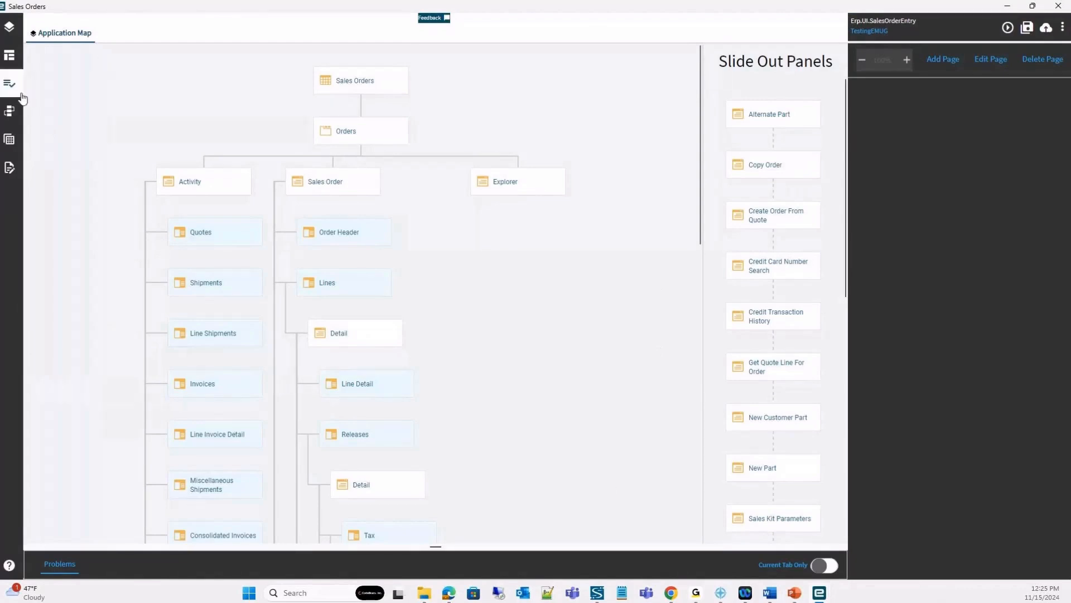
Start adding a new data view to the layer with the Data View Guided Setup.
{"action": "left_click", "coordinate": [9, 141]}
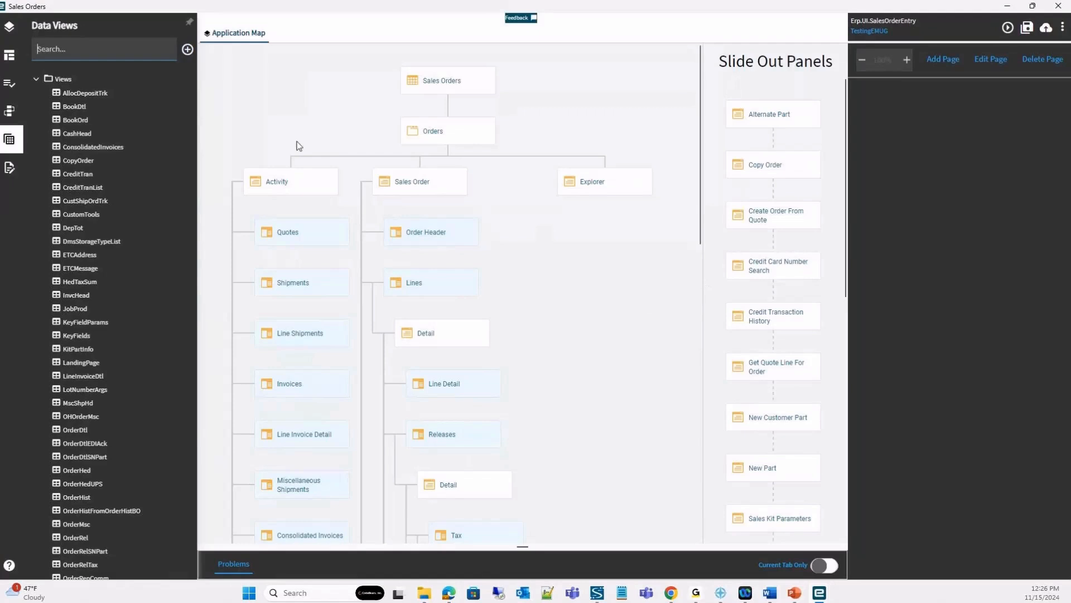
{"action": "left_click", "coordinate": [187, 50]}
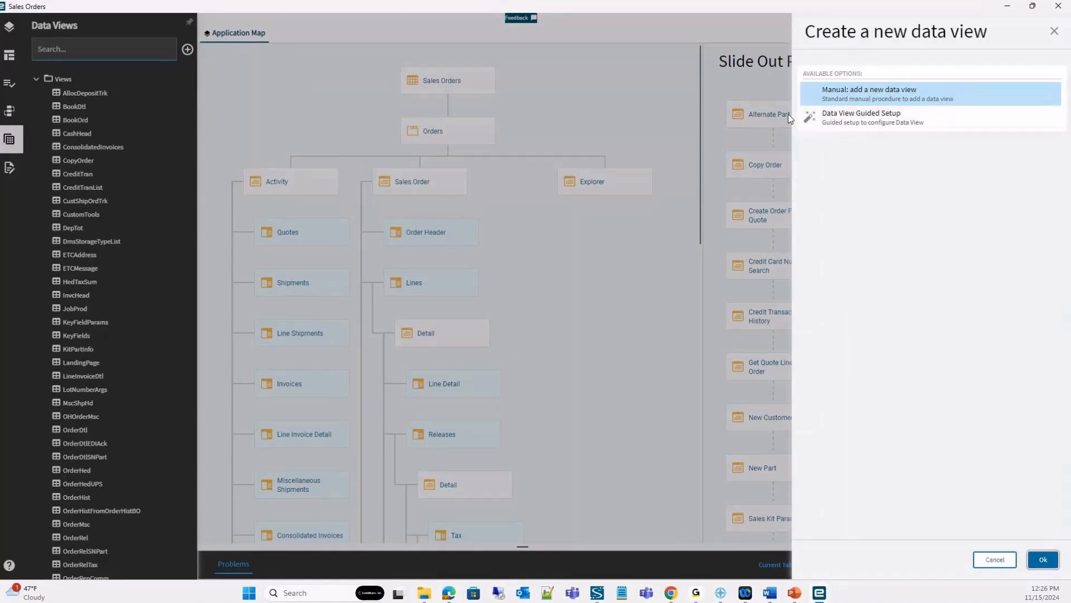
{"action": "left_click", "coordinate": [854, 128]}
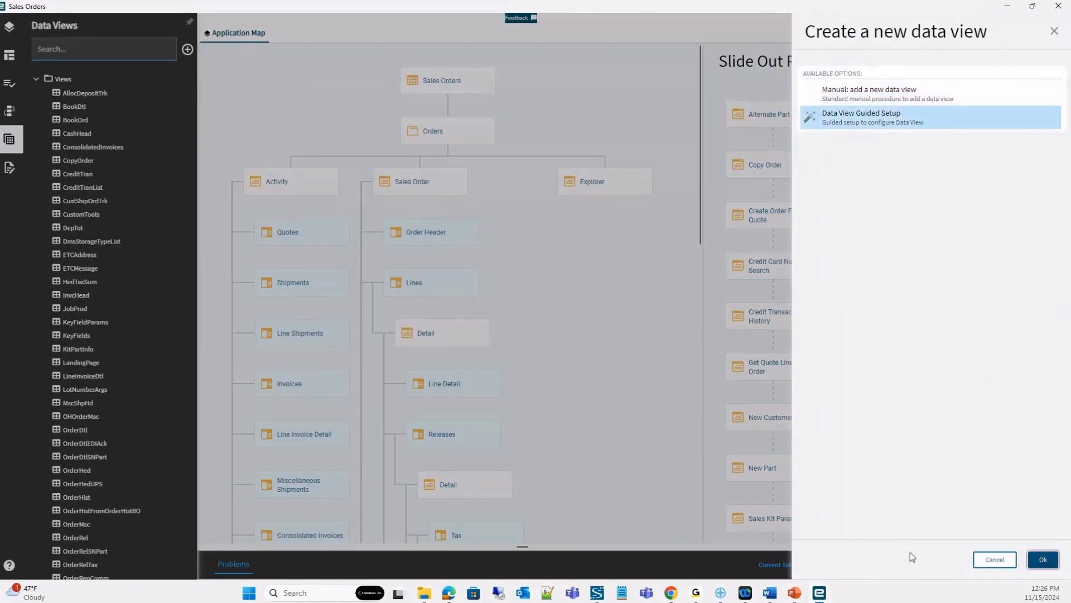
{"action": "left_click", "coordinate": [1043, 559]}
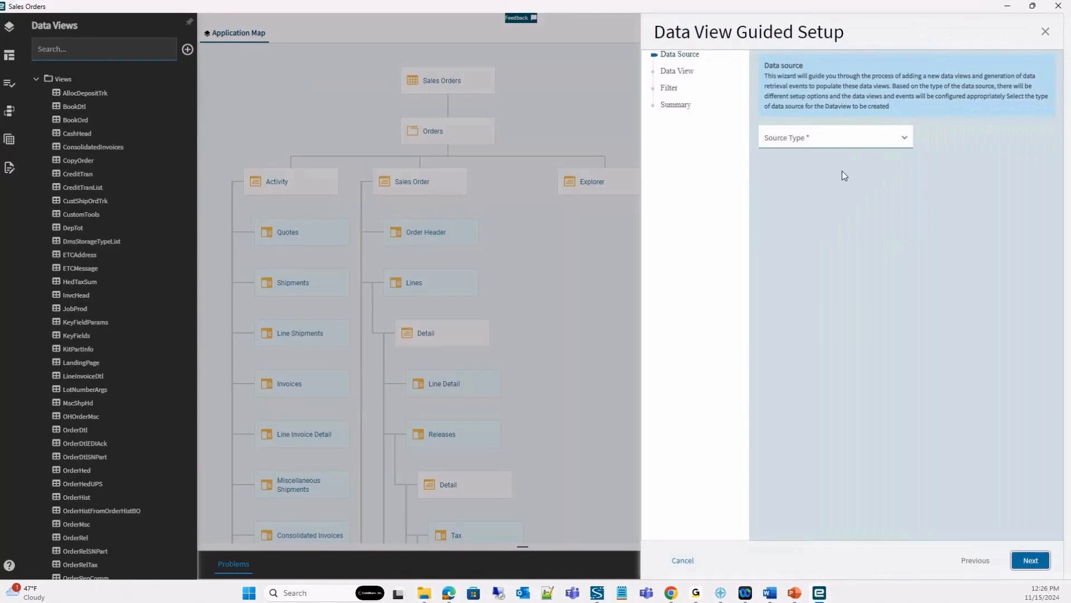
Set the data source to a BO Service Call using the Erp.BO.CustomerSvc service and its GetByID method.
{"action": "left_click", "coordinate": [904, 143]}
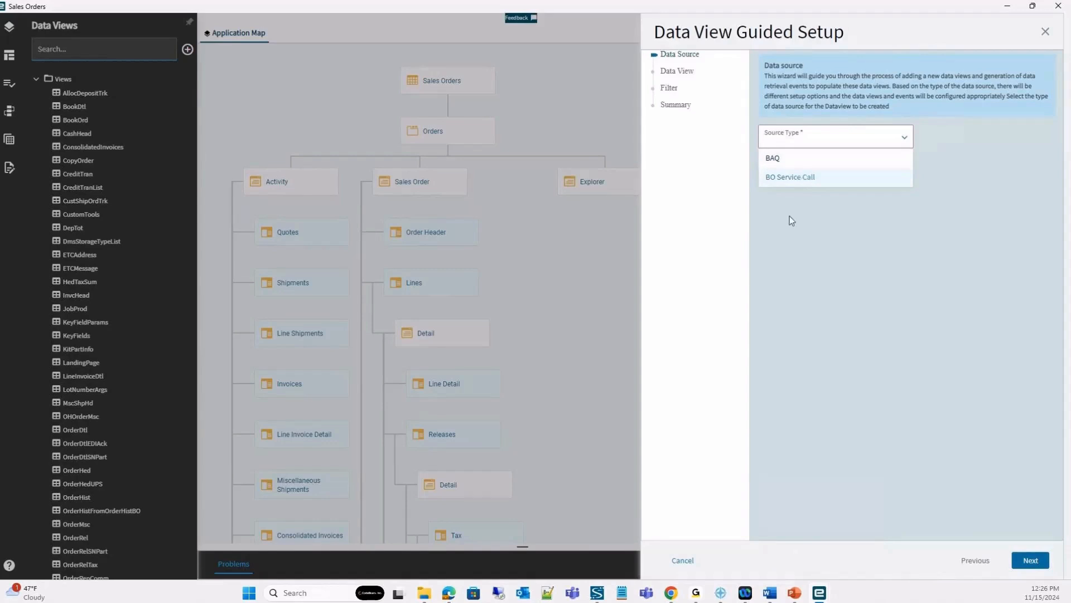
{"action": "left_click", "coordinate": [806, 177]}
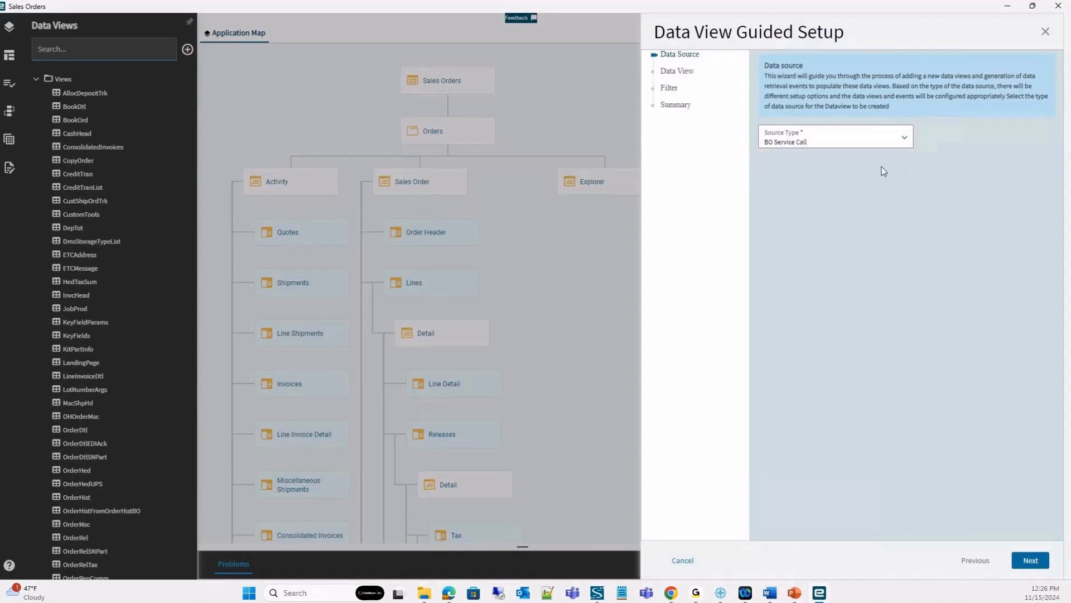
{"action": "left_click", "coordinate": [1037, 560]}
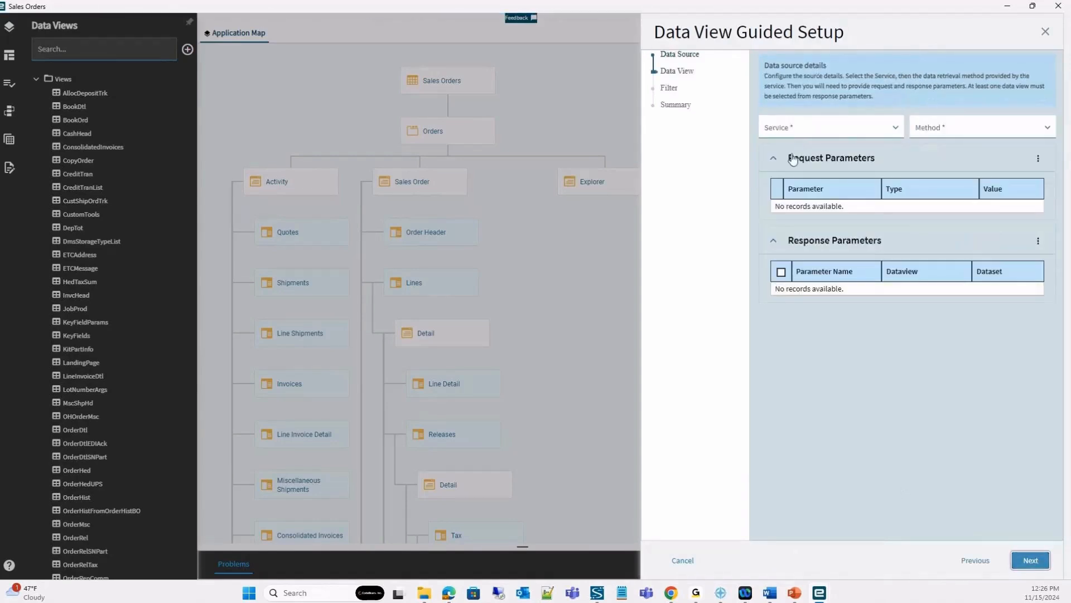
{"action": "left_click", "coordinate": [891, 131]}
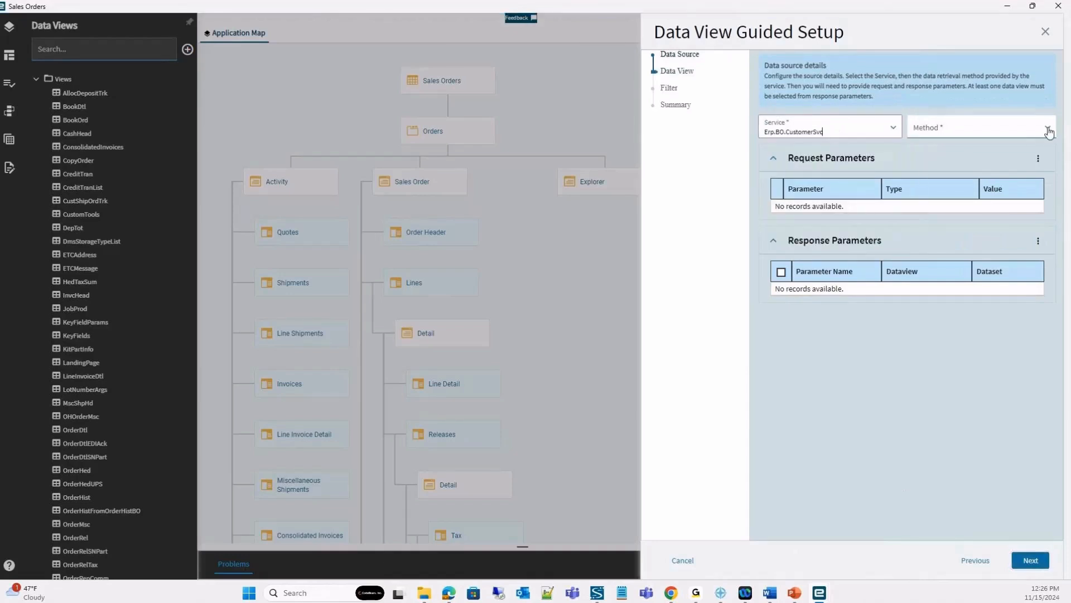
{"action": "left_click", "coordinate": [1049, 131]}
{"action": "scroll", "coordinate": [957, 215], "scroll_direction": "down", "scroll_amount": 2}
{"action": "left_click", "coordinate": [949, 184]}
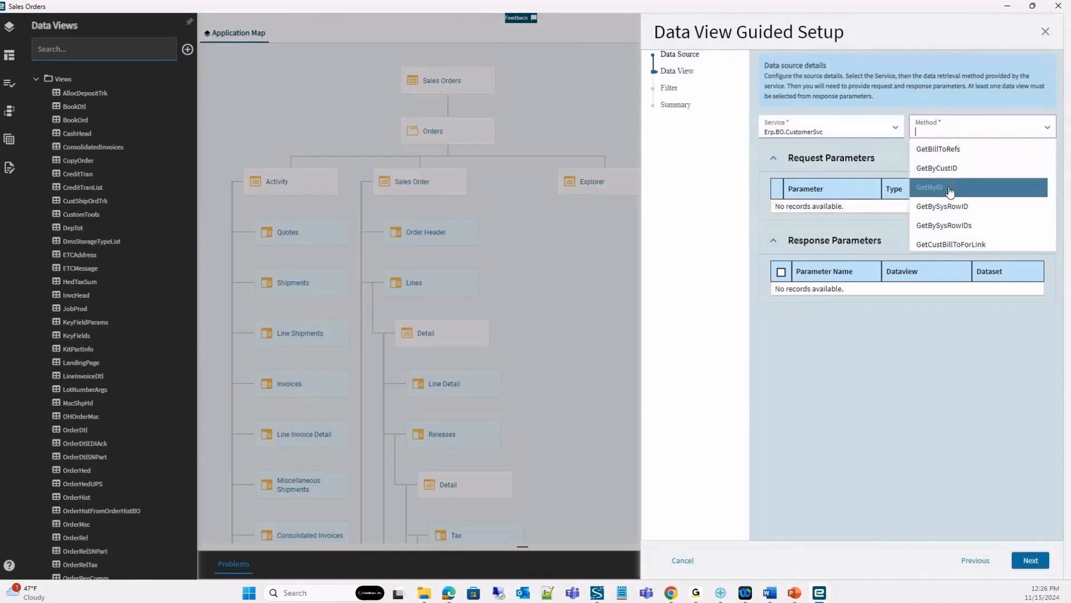
Bind the custNum request parameter of the GetByID method to a field of the OrderHed view.
{"action": "left_click", "coordinate": [978, 208]}
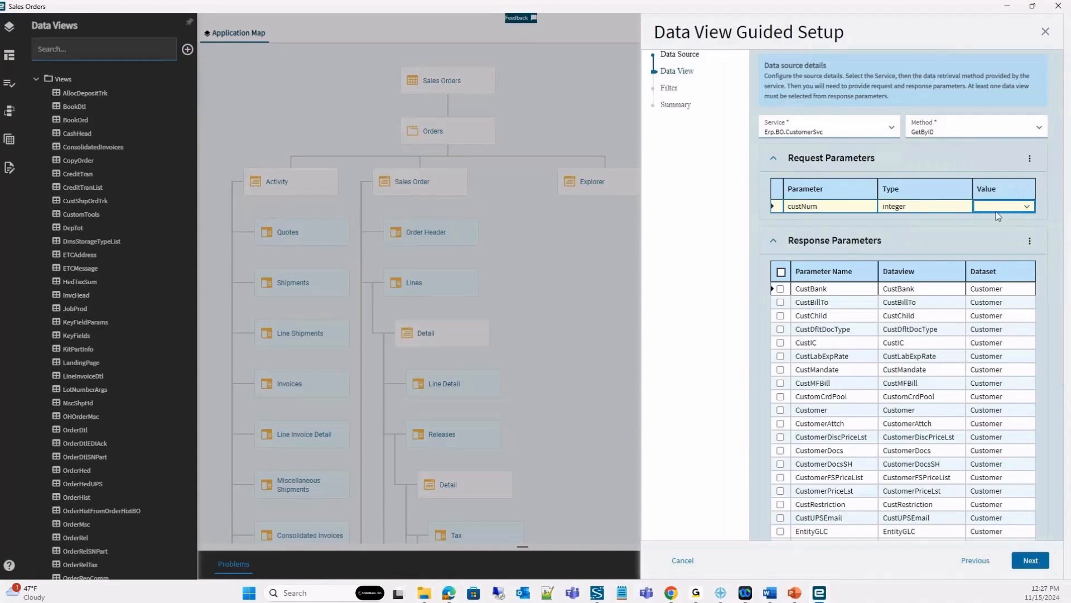
{"action": "left_click", "coordinate": [1027, 207]}
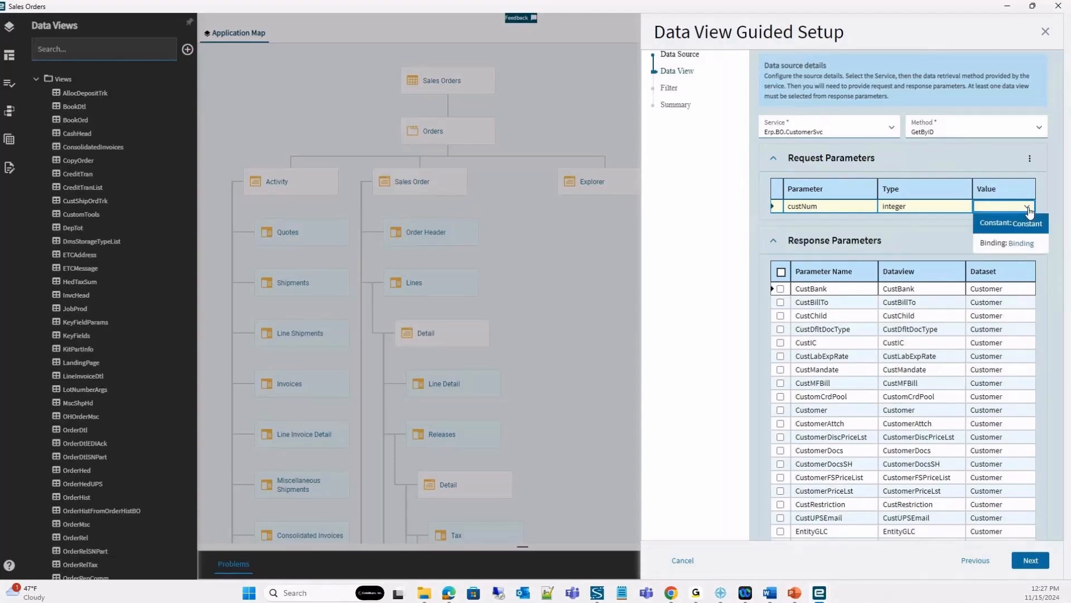
{"action": "left_click", "coordinate": [1019, 246]}
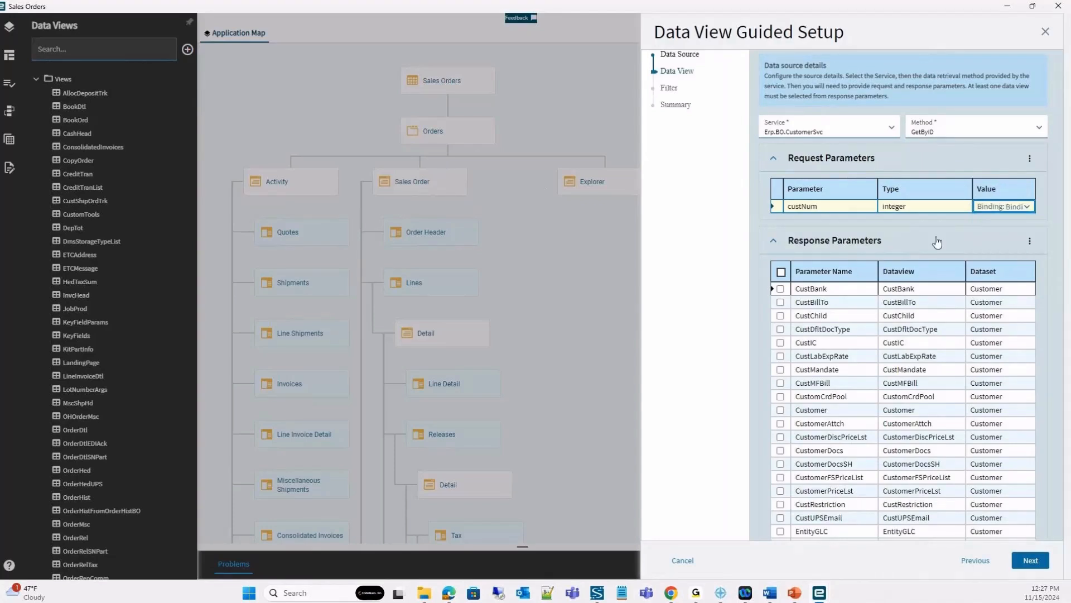
{"action": "left_click", "coordinate": [1053, 72]}
{"action": "type", "text": "OrderHed"}
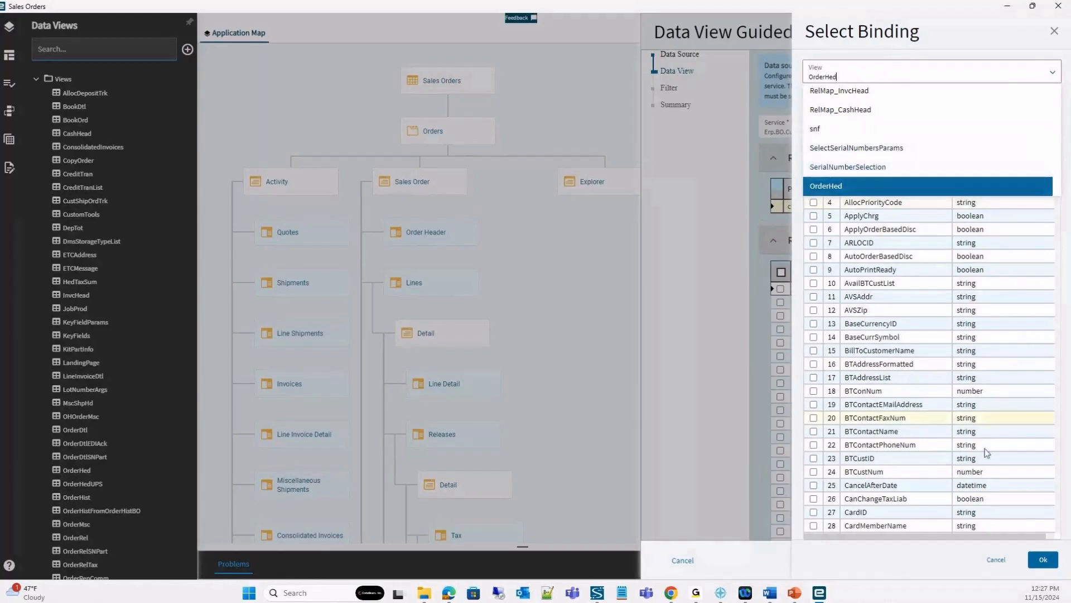
{"action": "scroll", "coordinate": [987, 453], "scroll_direction": "down", "scroll_amount": 5}
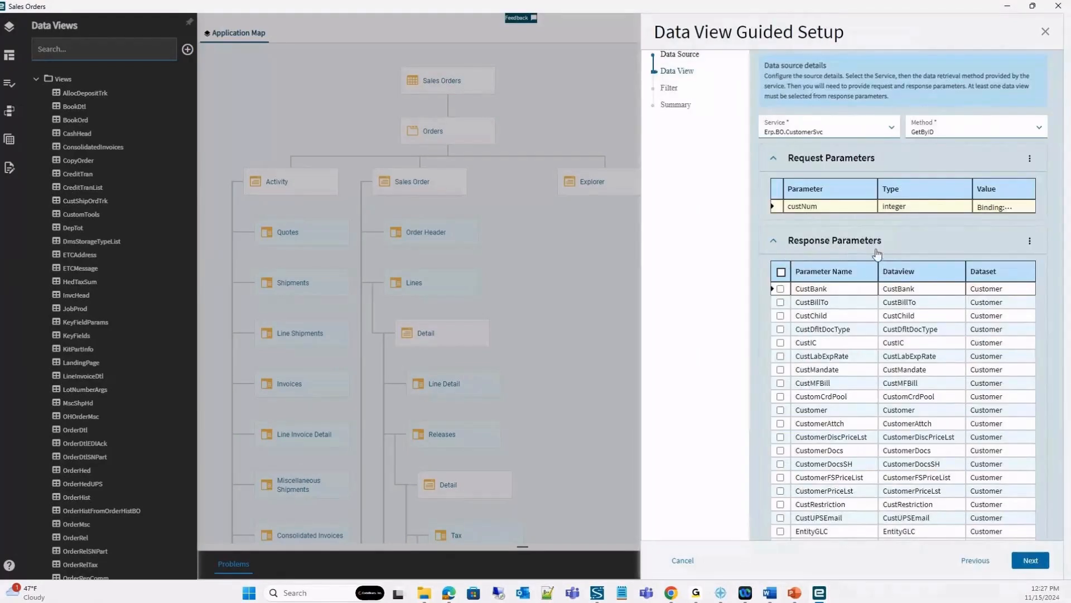
Include the Customer data view without filters, and finish the guided setup to generate it with the BO_Customer_GetByID event.
{"action": "left_click", "coordinate": [781, 411]}
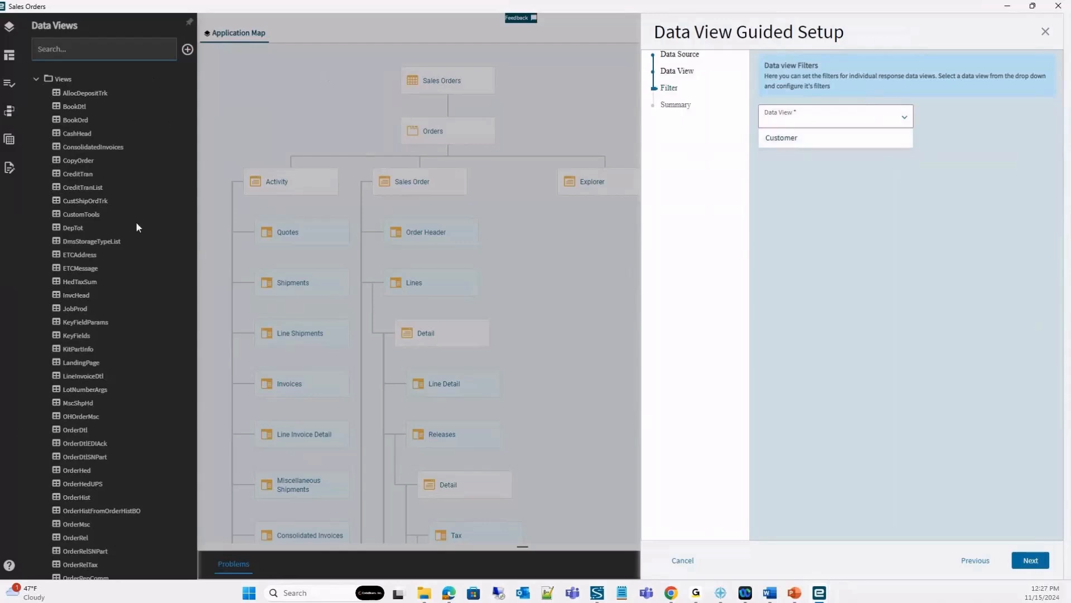
{"action": "left_click", "coordinate": [816, 138]}
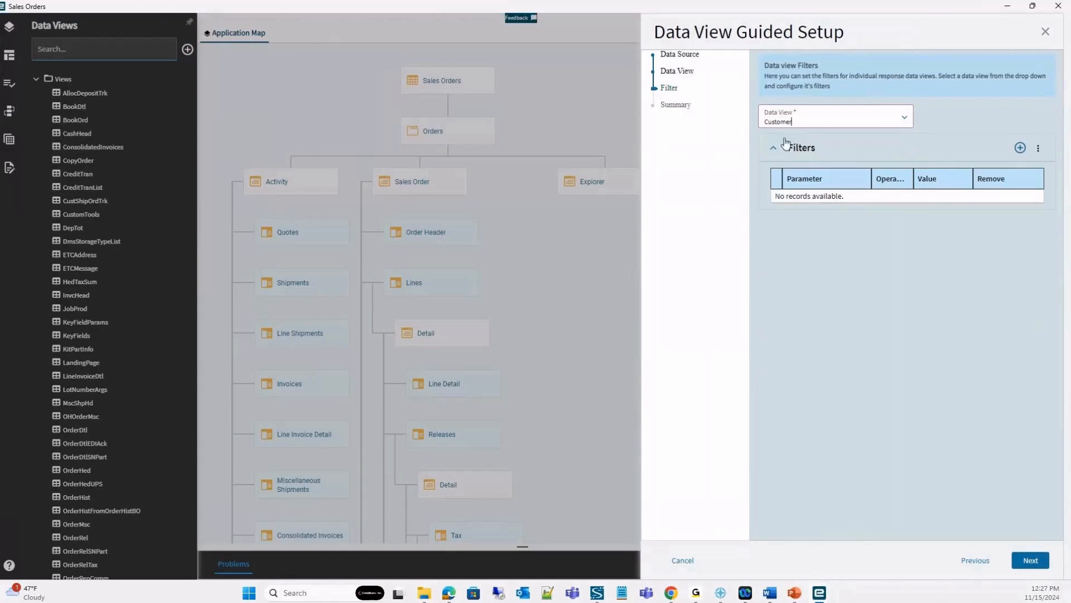
{"action": "left_click", "coordinate": [1025, 564]}
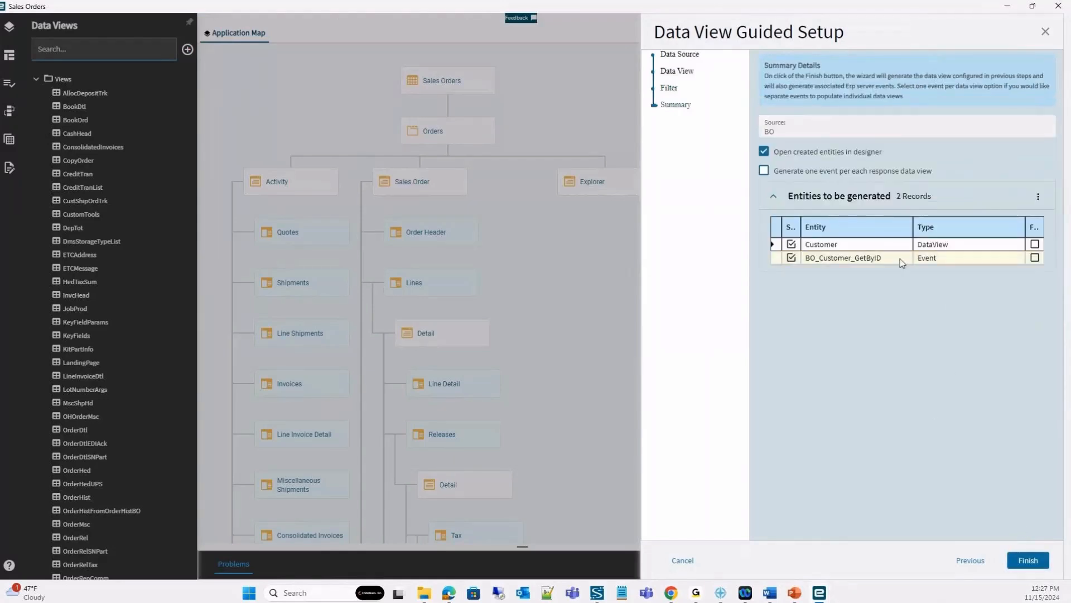
{"action": "left_click", "coordinate": [791, 257]}
{"action": "left_click", "coordinate": [1033, 563]}
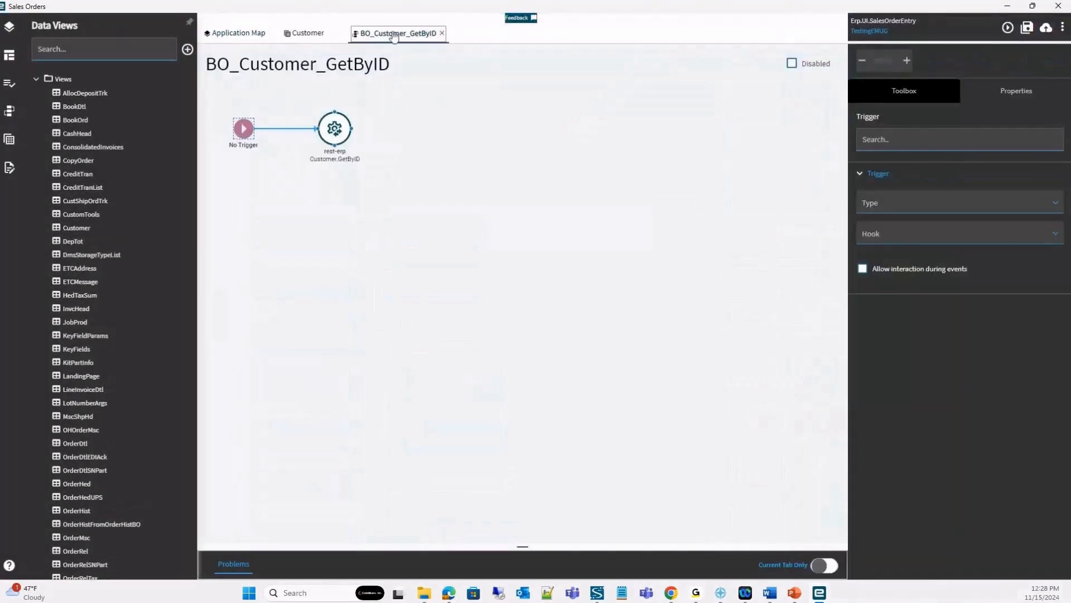
Review the settings and columns of the generated Customer data view alongside the list of data views.
{"action": "left_click", "coordinate": [306, 34]}
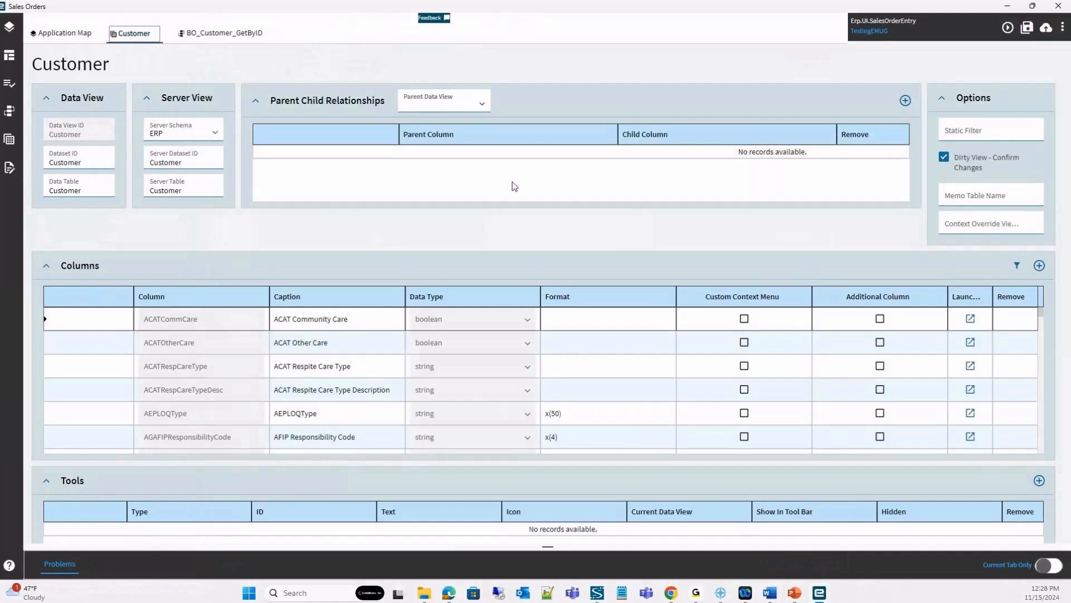
{"action": "left_click", "coordinate": [9, 139]}
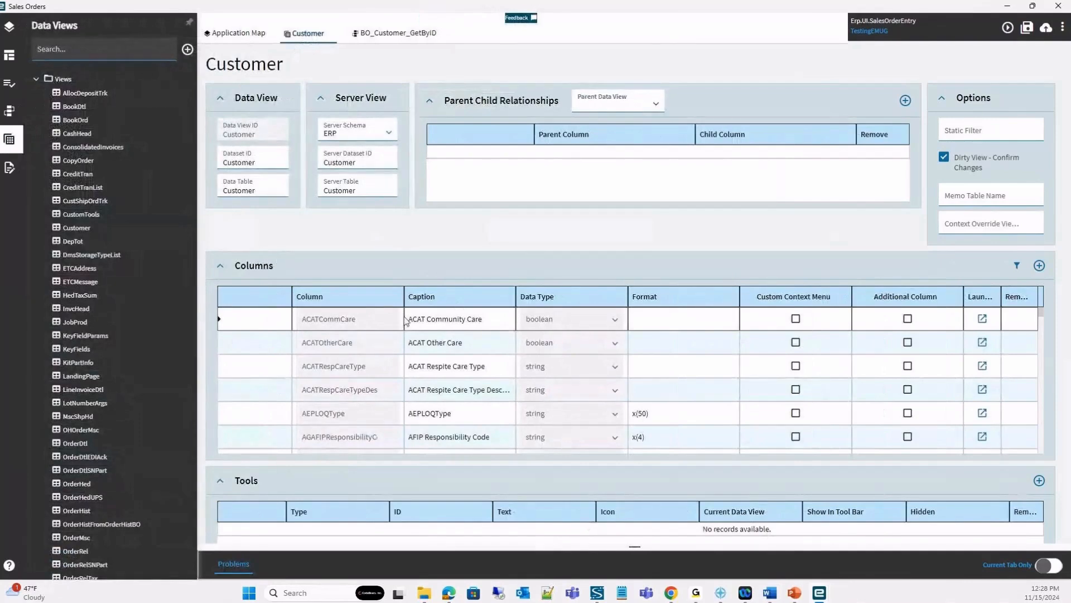
Open the Sales Order page from the application map, examine its Order Header layout, and return to the map.
{"action": "left_click", "coordinate": [239, 34]}
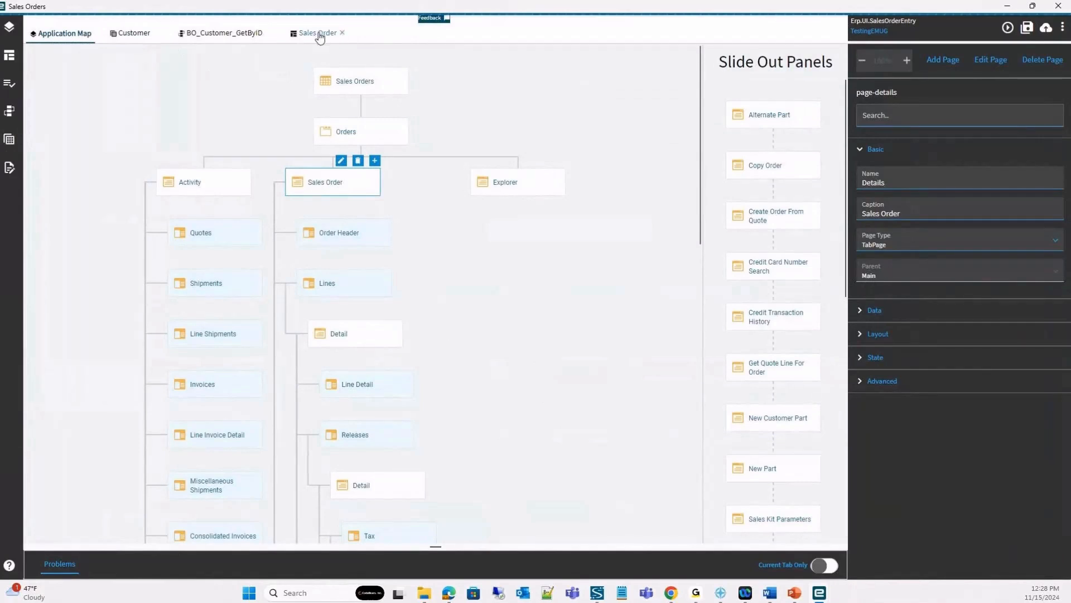
{"action": "left_click", "coordinate": [319, 34]}
{"action": "scroll", "coordinate": [733, 373], "scroll_direction": "down", "scroll_amount": 3}
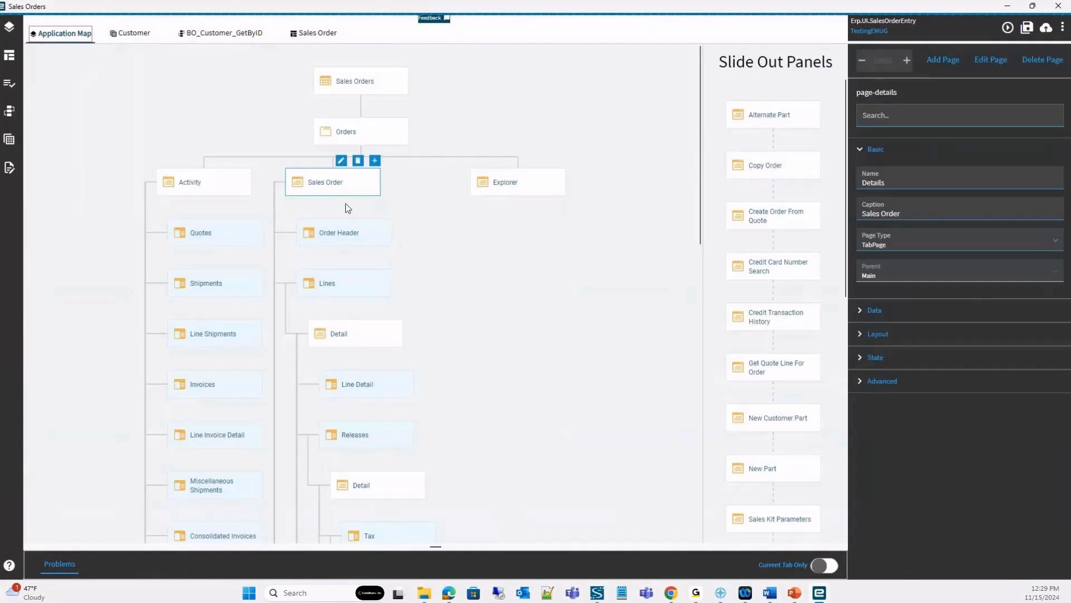
{"action": "mouse_move", "coordinate": [346, 193]}
{"action": "left_click", "coordinate": [342, 162]}
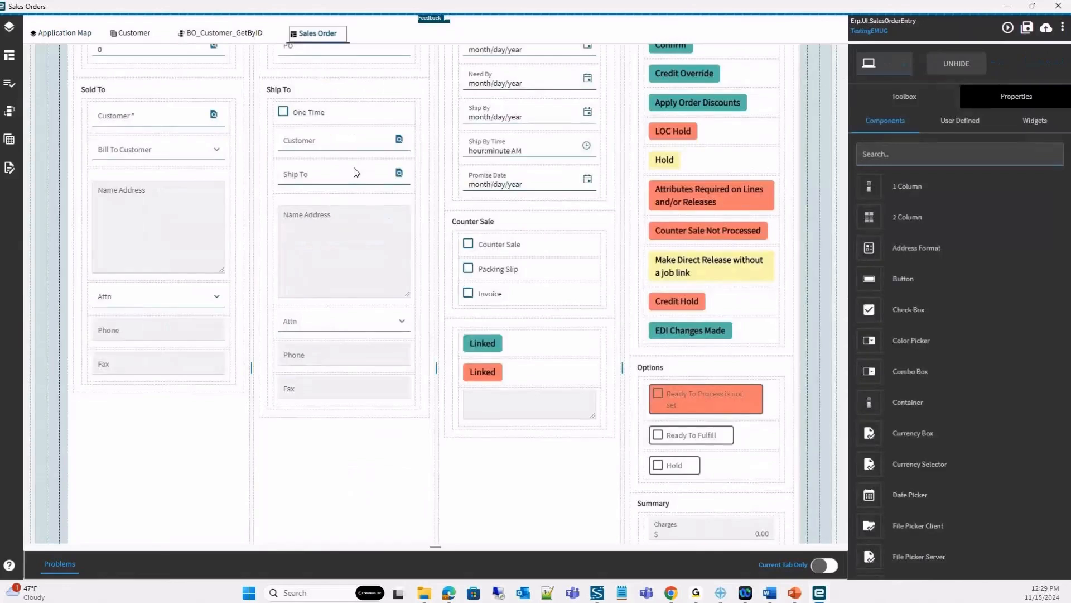
{"action": "scroll", "coordinate": [207, 133], "scroll_direction": "up", "scroll_amount": 3}
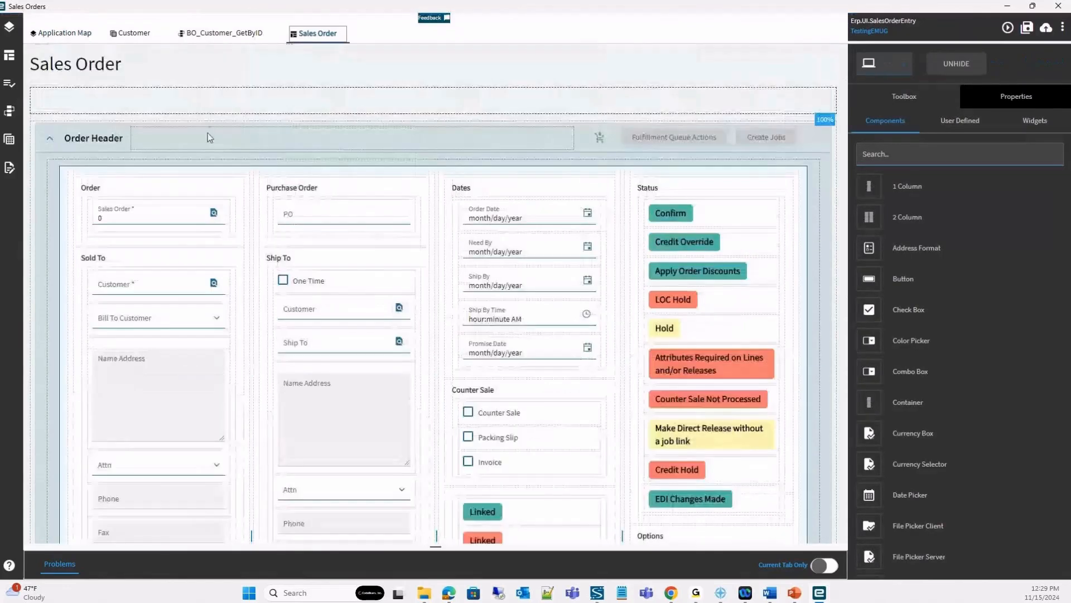
{"action": "scroll", "coordinate": [765, 191], "scroll_direction": "down", "scroll_amount": 3}
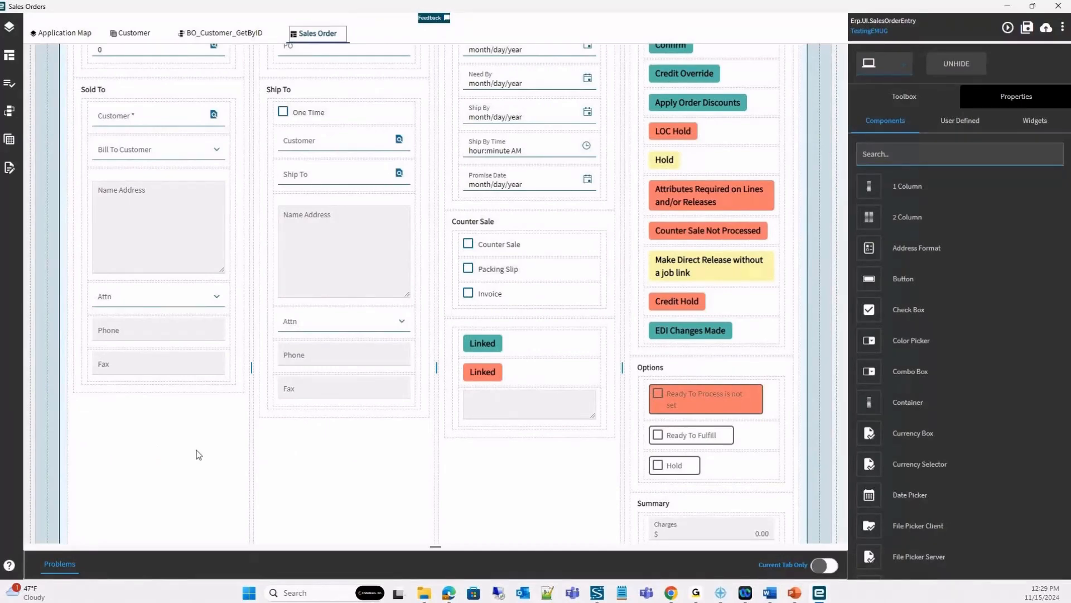
{"action": "scroll", "coordinate": [196, 447], "scroll_direction": "up", "scroll_amount": 3}
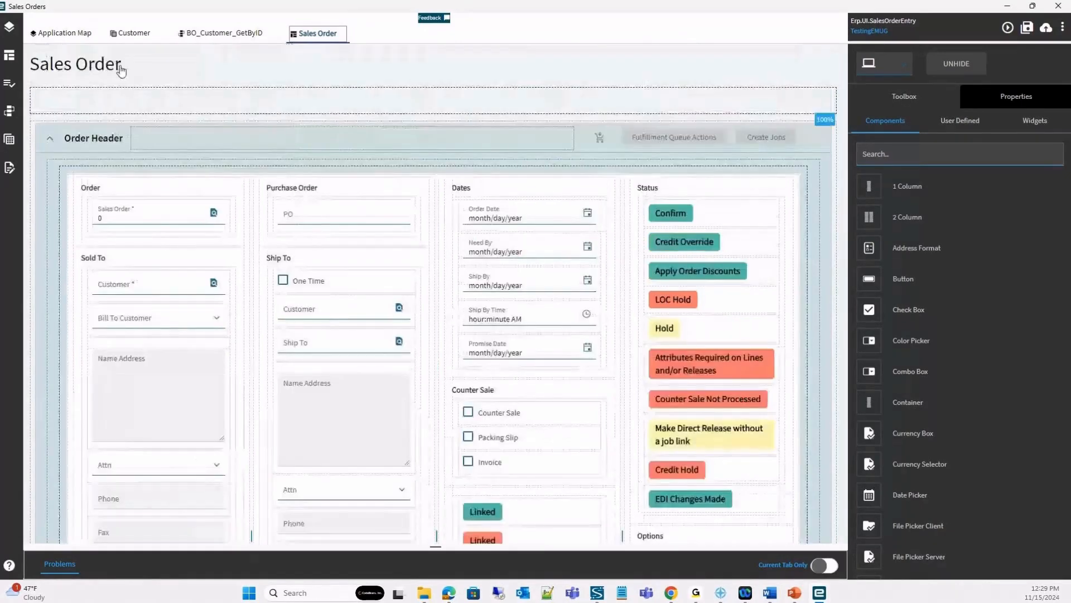
{"action": "left_click", "coordinate": [61, 35]}
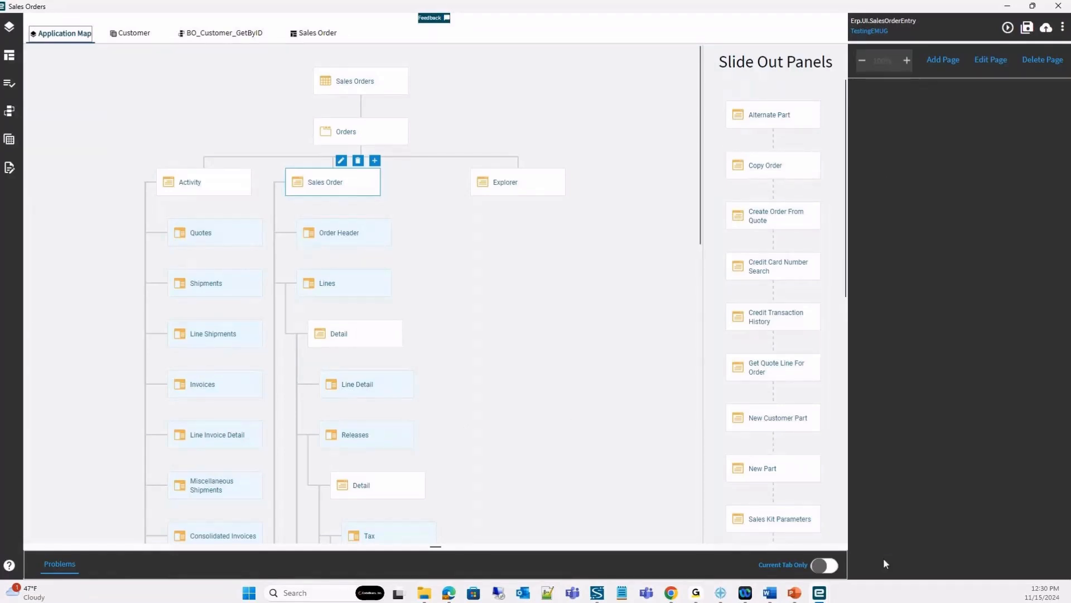
Switch to Menu Maintenance and remove the TestLay1 layer from the Kinetic customizations of the Order Entry - Kinetic1&2 menu item.
{"action": "mouse_move", "coordinate": [829, 595]}
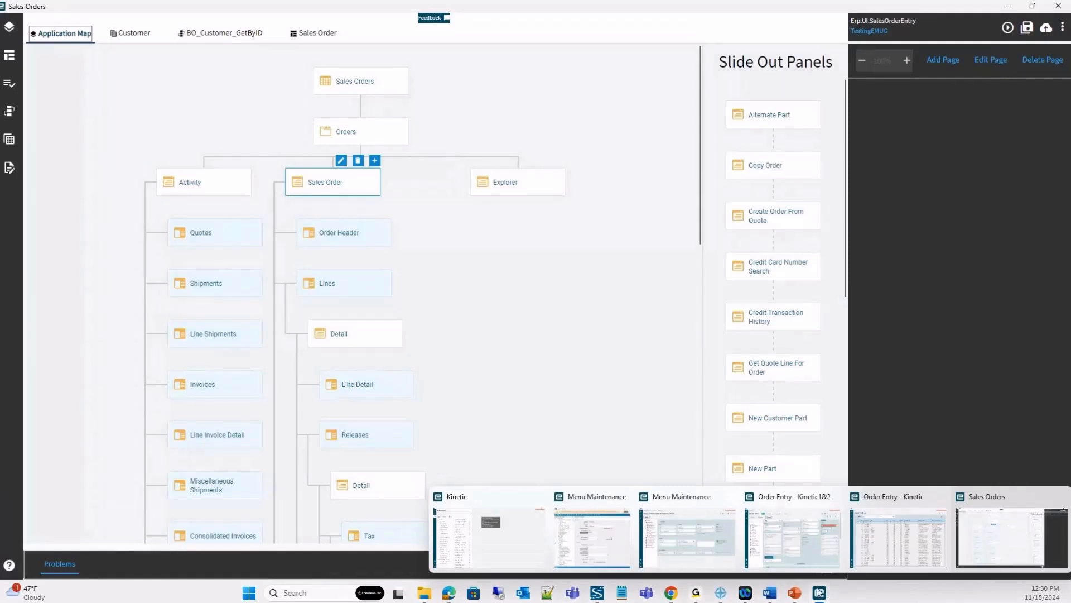
{"action": "left_click", "coordinate": [689, 539]}
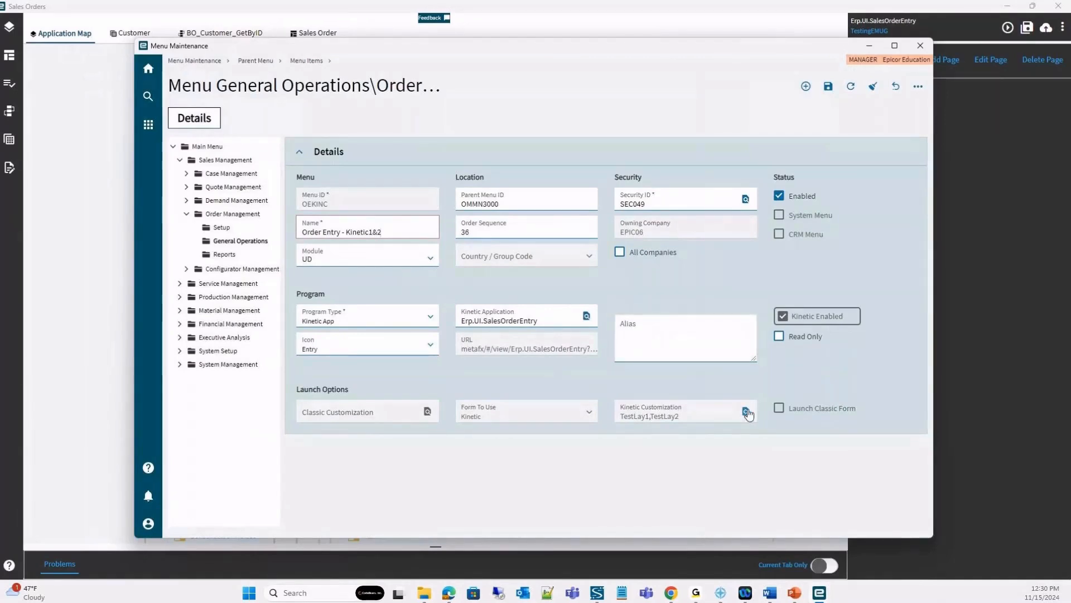
{"action": "left_click", "coordinate": [746, 412]}
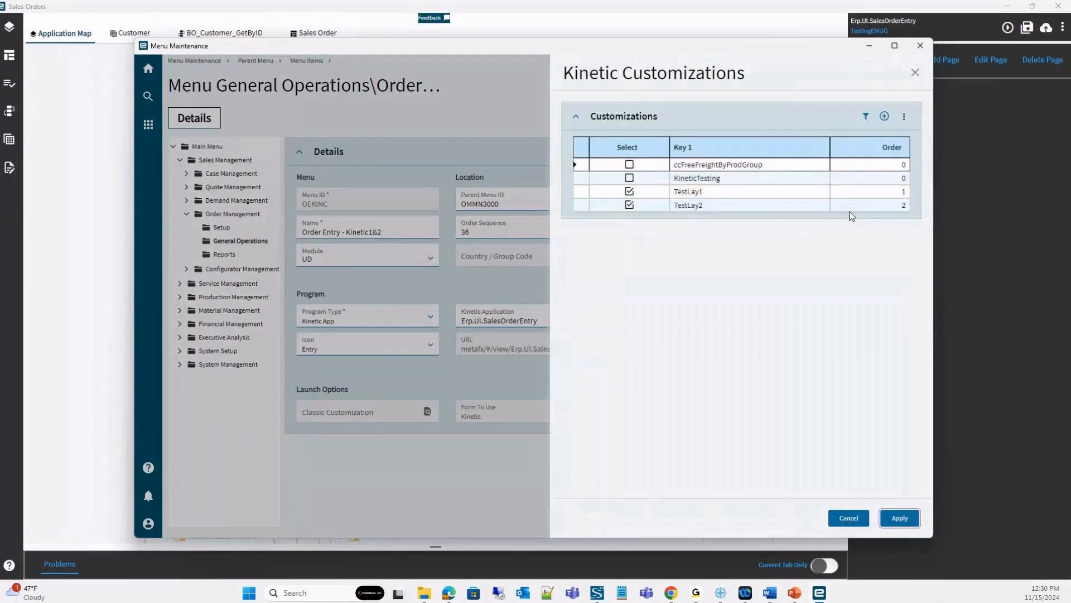
{"action": "left_click", "coordinate": [630, 191]}
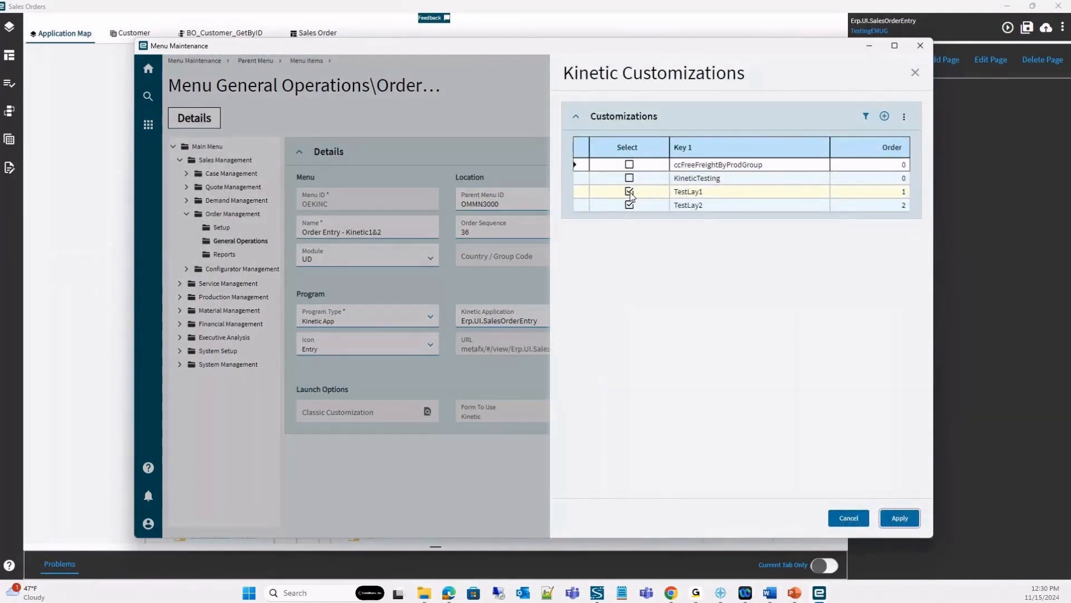
{"action": "left_click", "coordinate": [883, 522]}
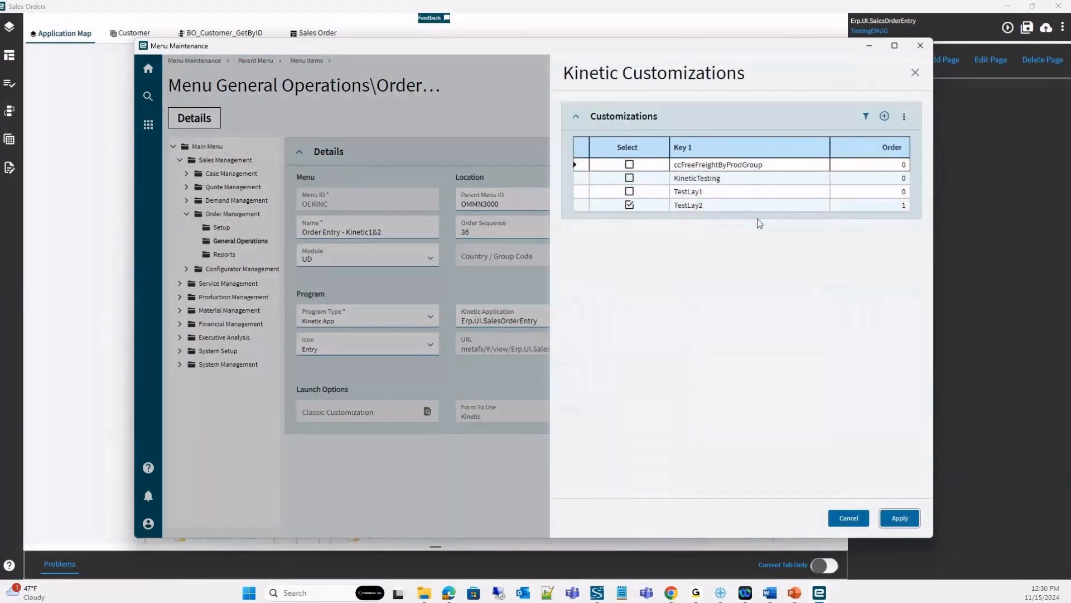
{"action": "left_click", "coordinate": [899, 518]}
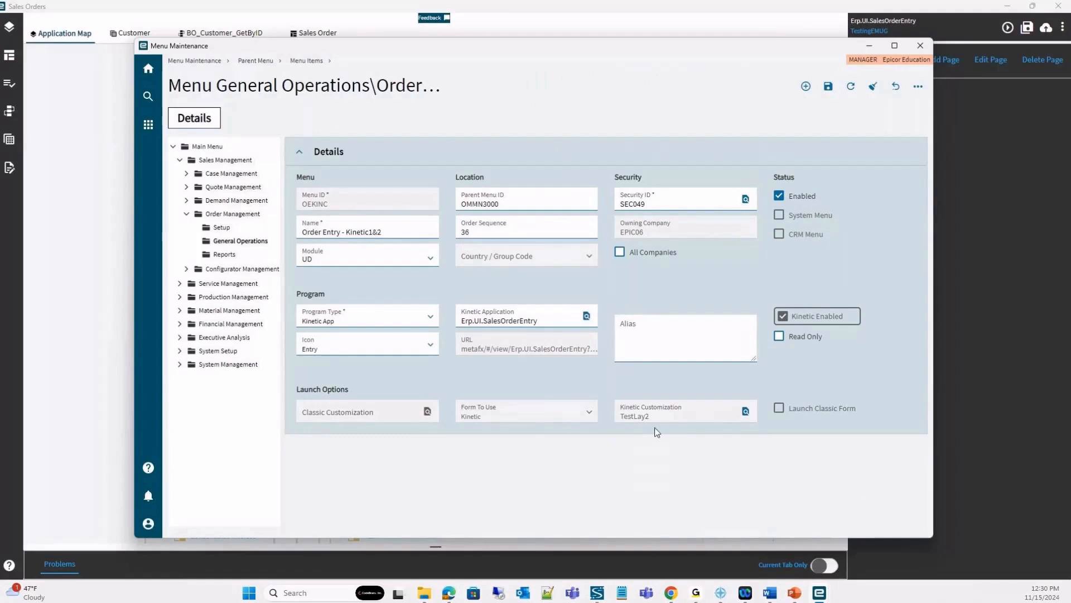
Add the TestLay1 layer back to the menu item's Kinetic customizations, and check the order of the selected layers.
{"action": "left_click", "coordinate": [745, 414]}
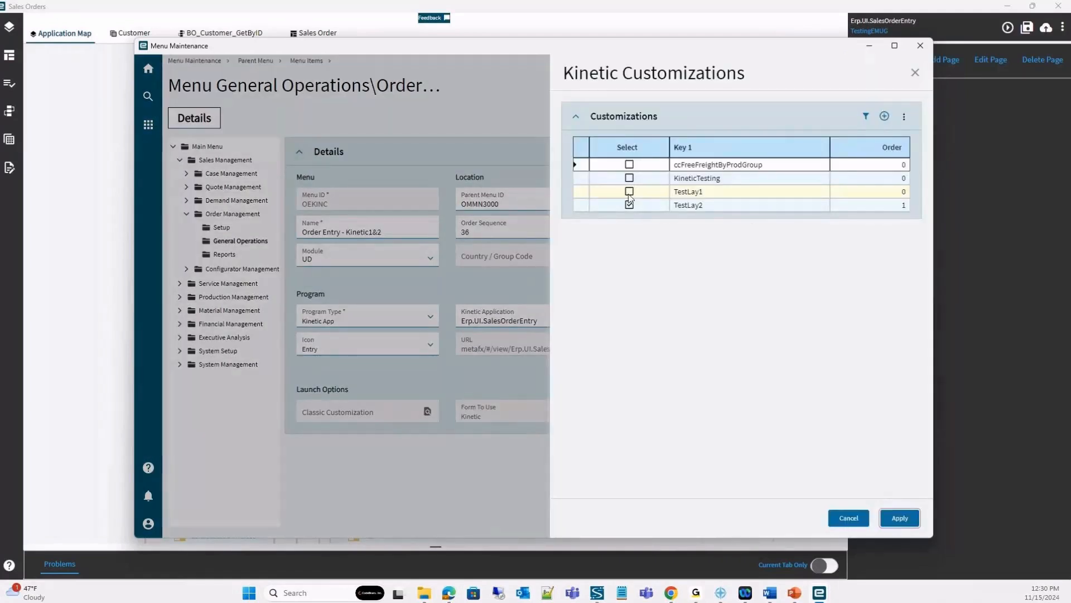
{"action": "left_click", "coordinate": [630, 192]}
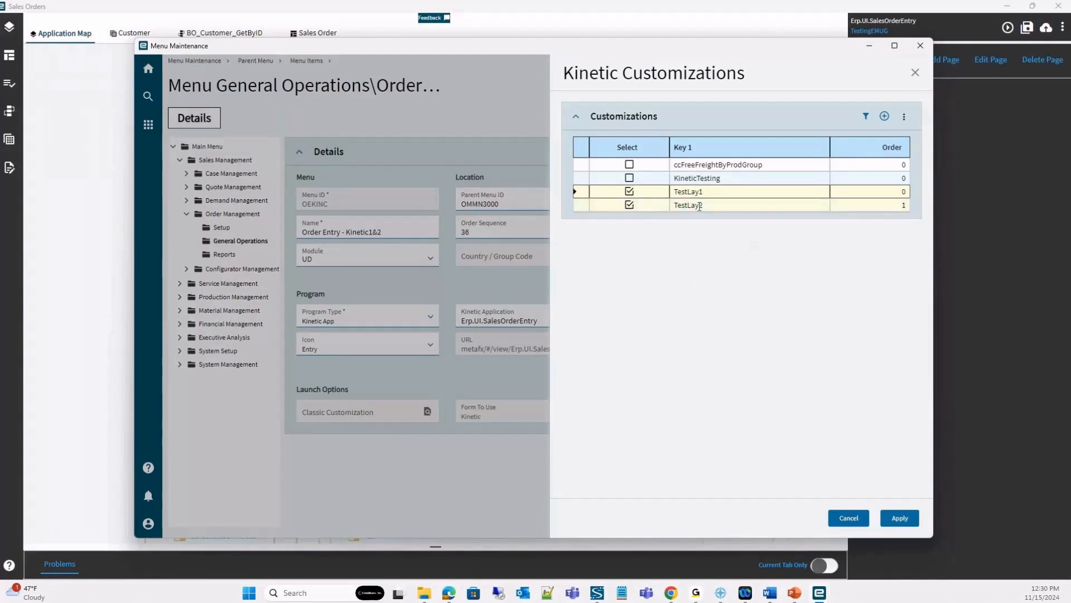
{"action": "left_click", "coordinate": [899, 518]}
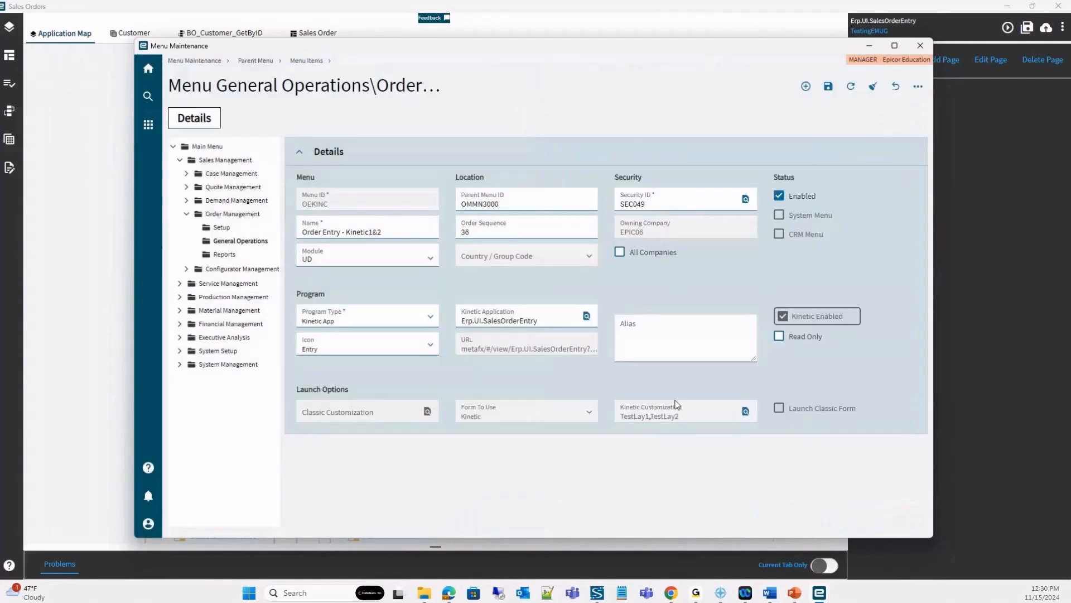
{"action": "left_click", "coordinate": [746, 412]}
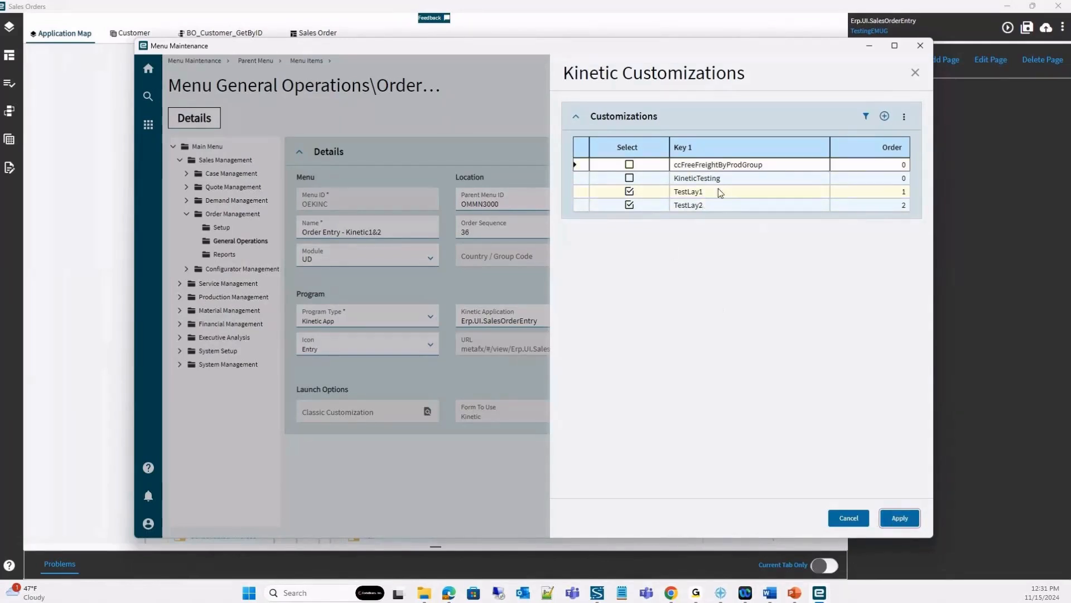
{"action": "left_click", "coordinate": [899, 518]}
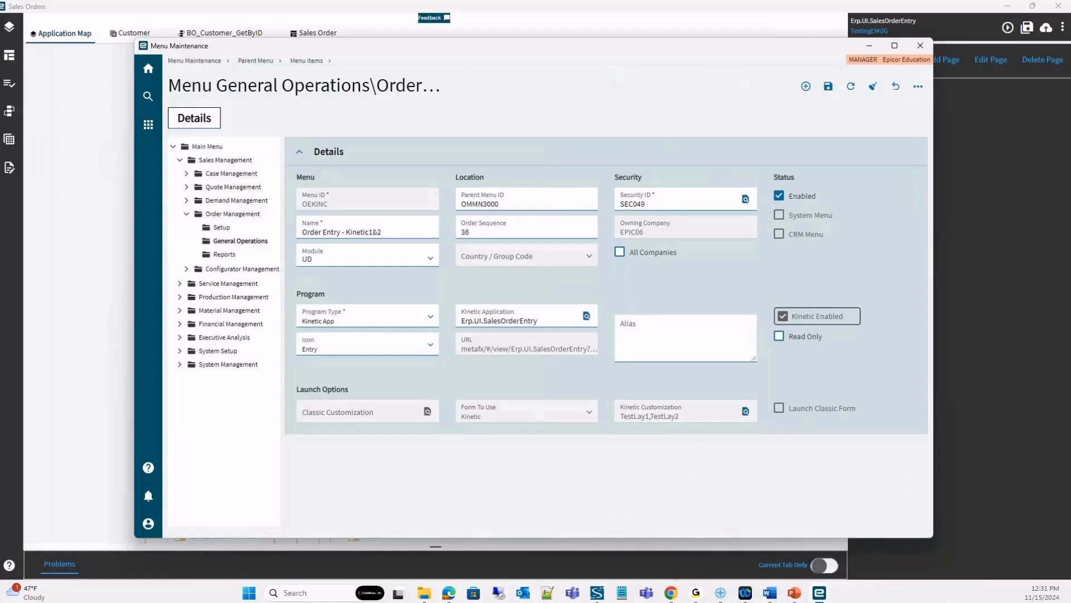
Switch to the Order Entry - Kinetic1&2 window and examine the custom test button, test text box and order lines.
{"action": "mouse_move", "coordinate": [819, 595]}
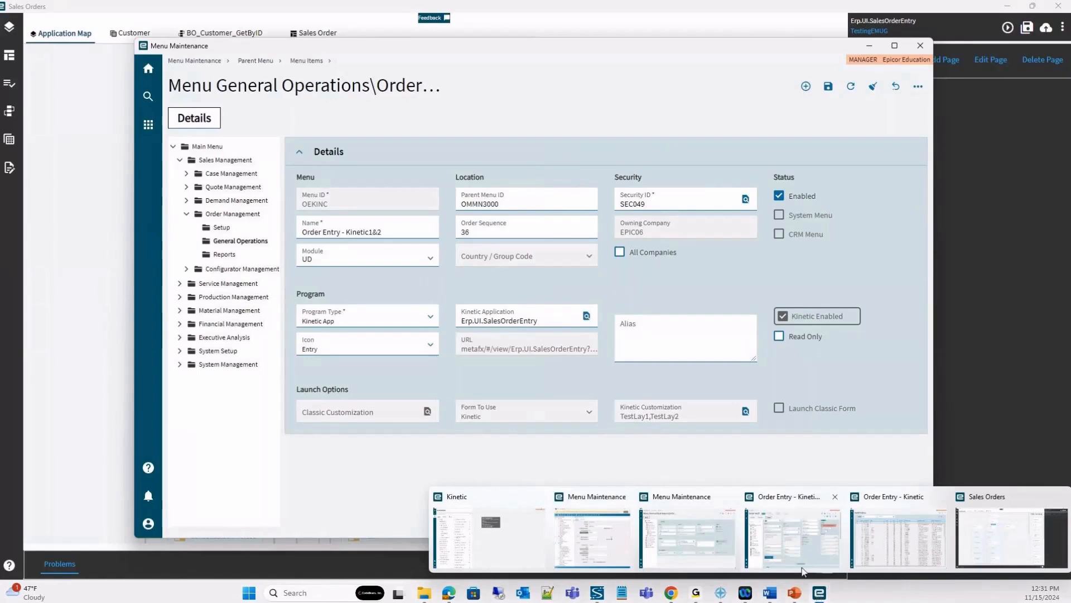
{"action": "left_click", "coordinate": [803, 570]}
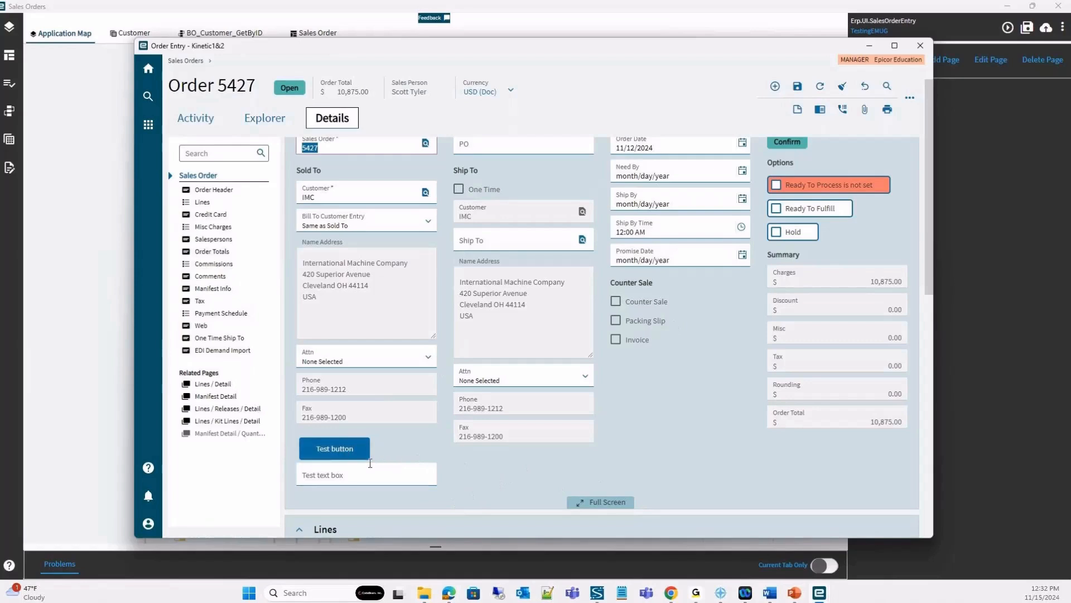
{"action": "scroll", "coordinate": [533, 441], "scroll_direction": "down", "scroll_amount": 5}
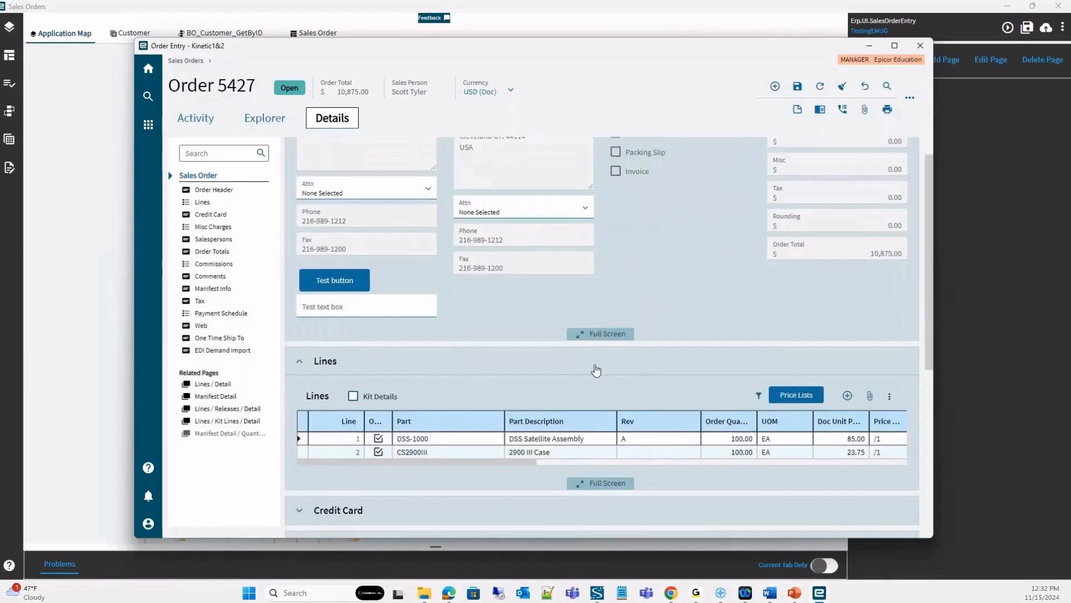
{"action": "scroll", "coordinate": [600, 391], "scroll_direction": "down", "scroll_amount": 3}
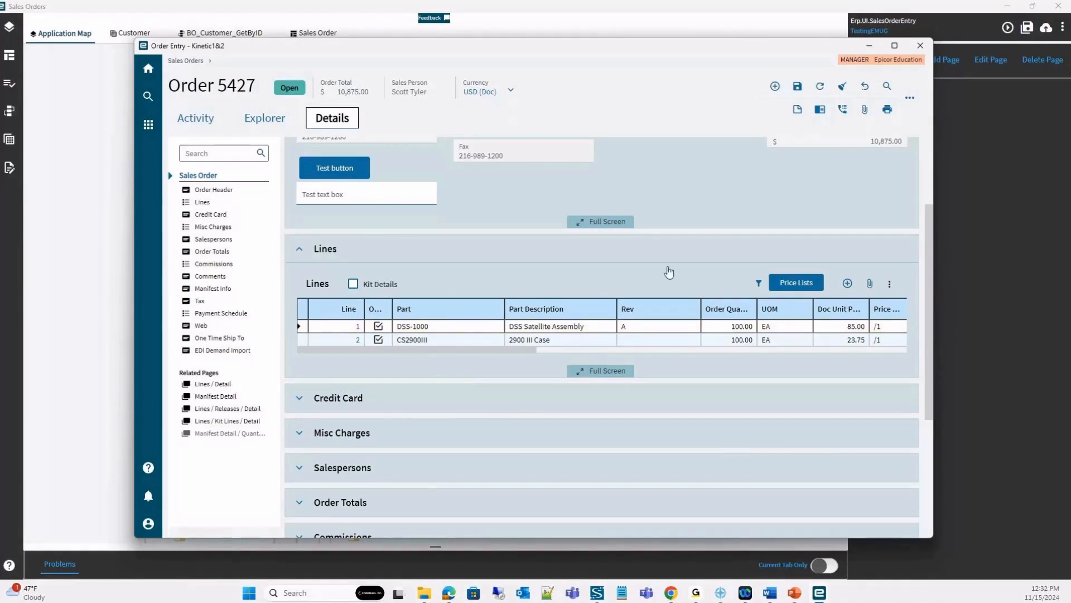
Return to the TestingEMUG layer of Sales Orders, show its data views and collapse the Views group.
{"action": "mouse_move", "coordinate": [819, 592]}
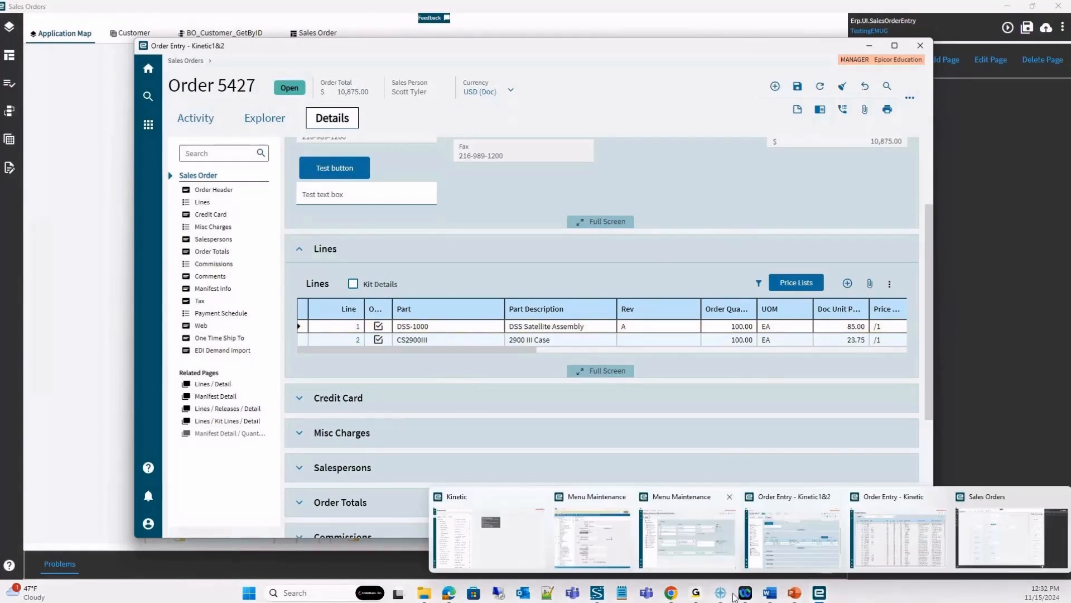
{"action": "mouse_move", "coordinate": [1013, 522]}
{"action": "left_click", "coordinate": [1012, 537]}
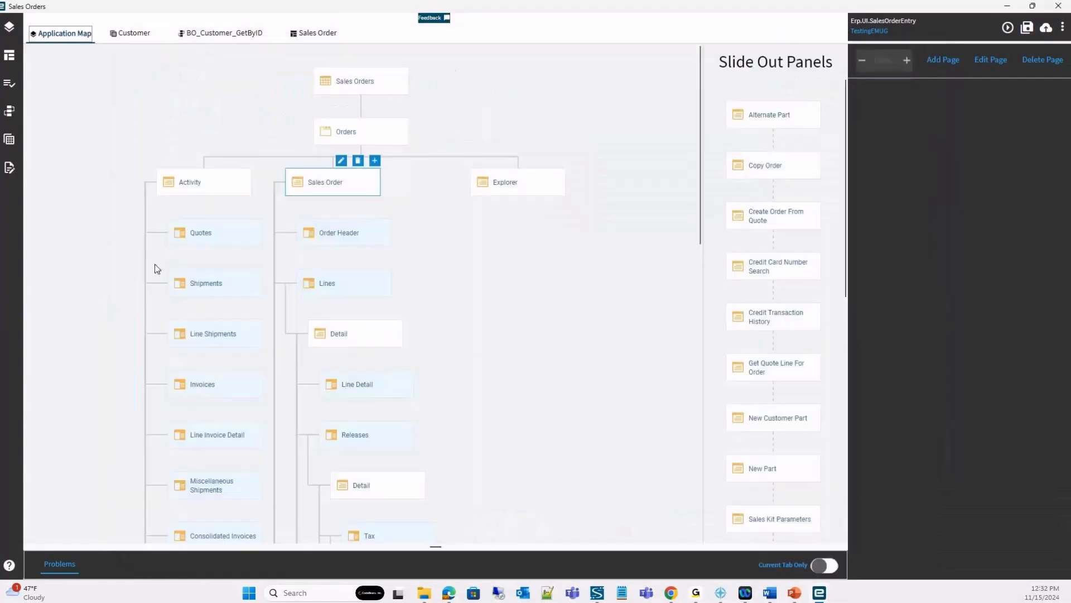
{"action": "left_click", "coordinate": [9, 140]}
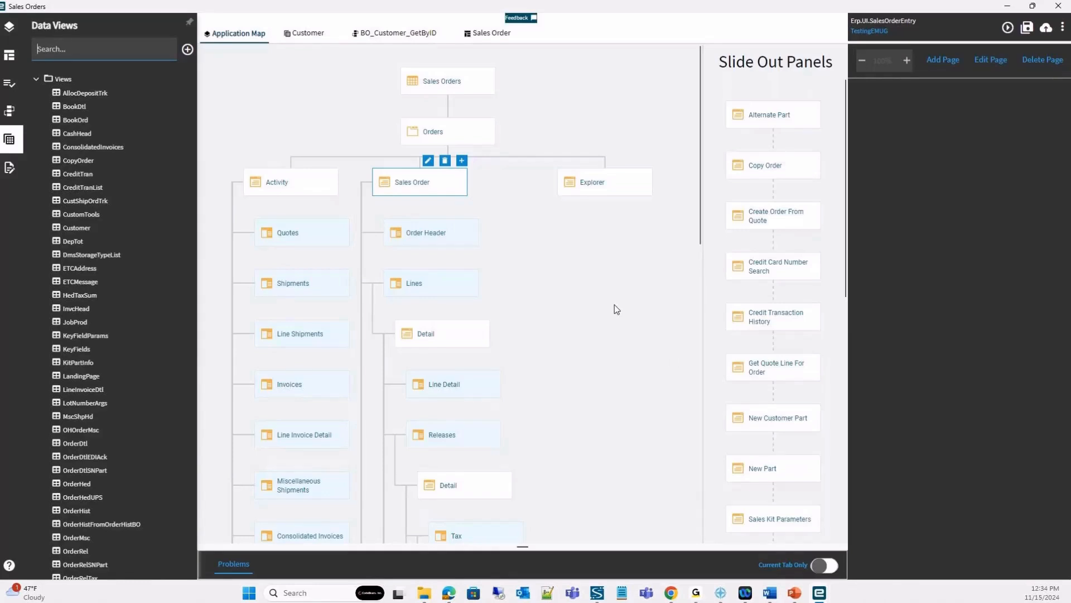
{"action": "left_click", "coordinate": [36, 81]}
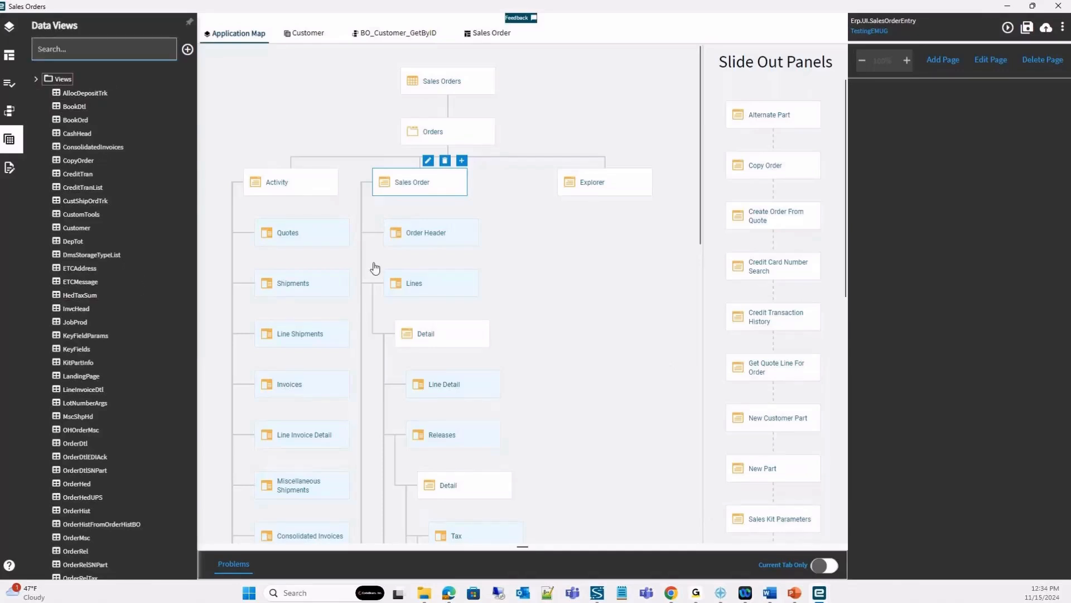
Review the layer's list of data views, the Customer data view's definition, the Sales Order page and the application map.
{"action": "left_click", "coordinate": [36, 80]}
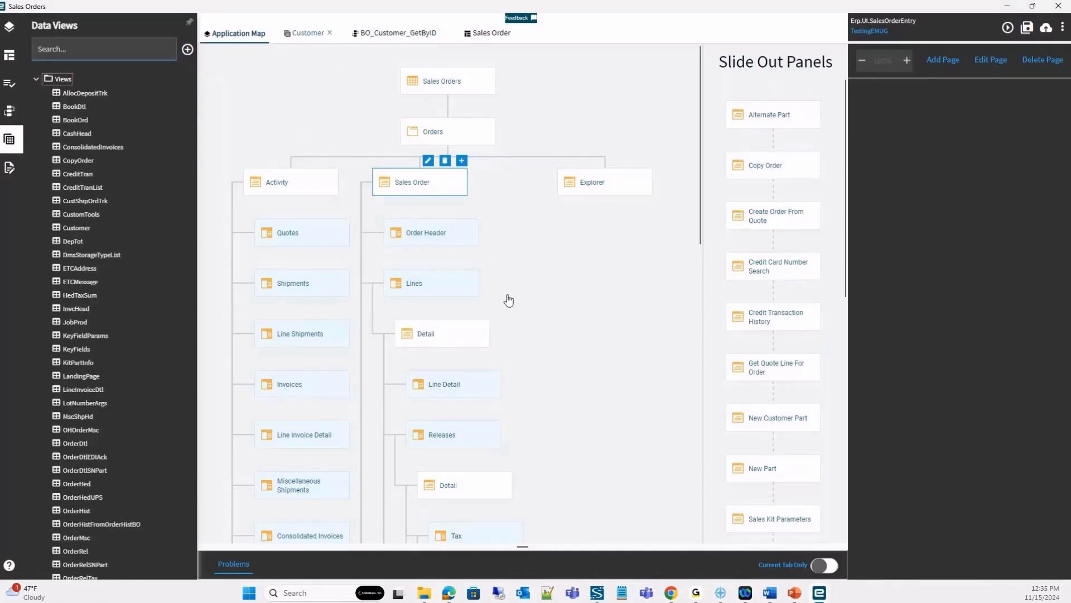
{"action": "left_click", "coordinate": [308, 33]}
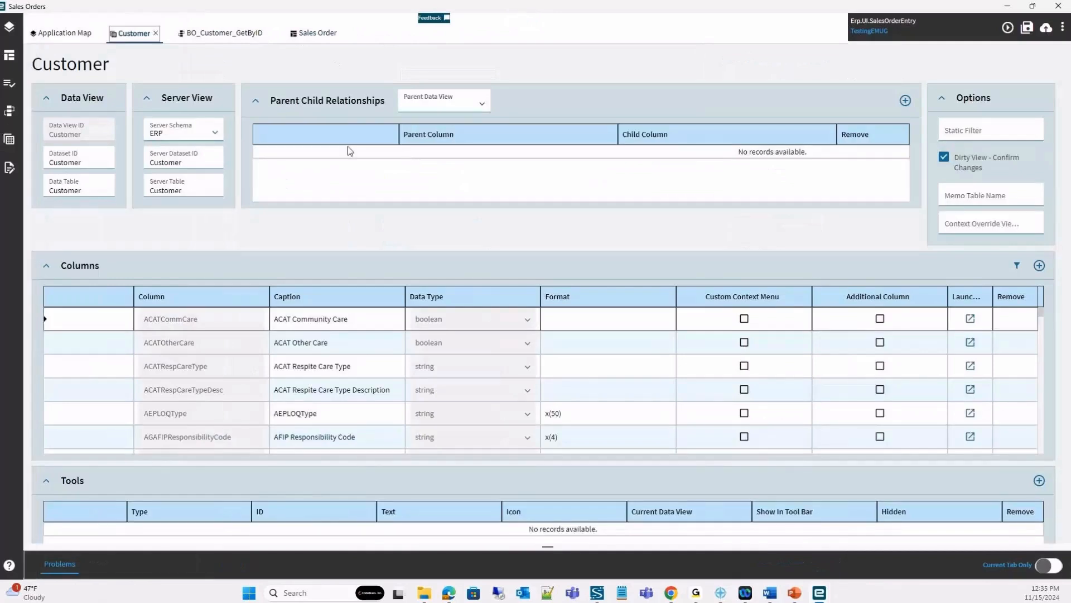
{"action": "left_click", "coordinate": [318, 34]}
{"action": "left_click", "coordinate": [64, 34]}
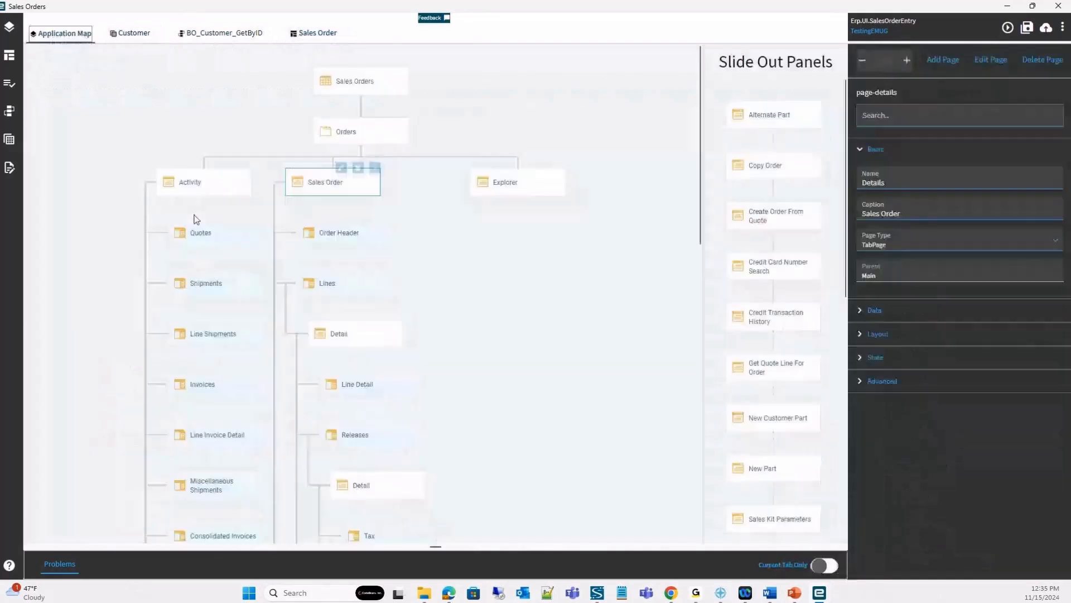
{"action": "left_click", "coordinate": [318, 251]}
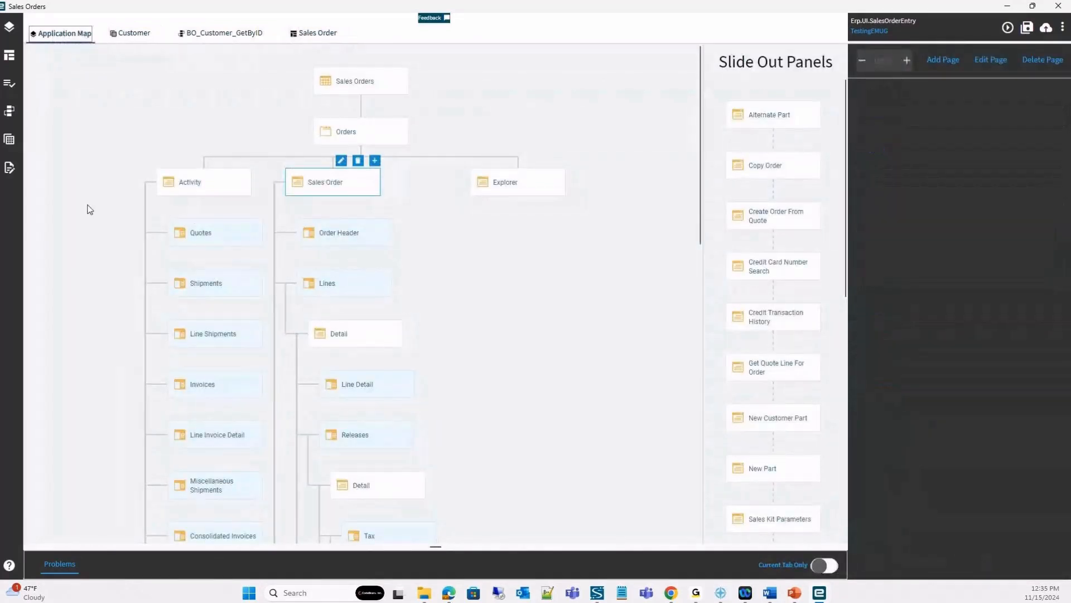
{"action": "left_click", "coordinate": [9, 111]}
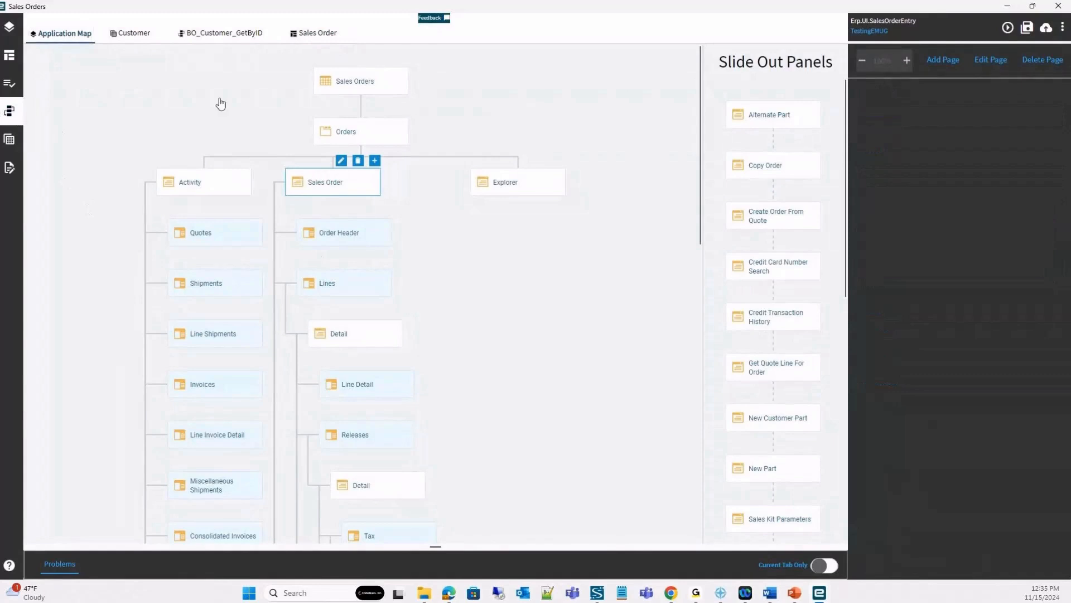
{"action": "left_click", "coordinate": [9, 139]}
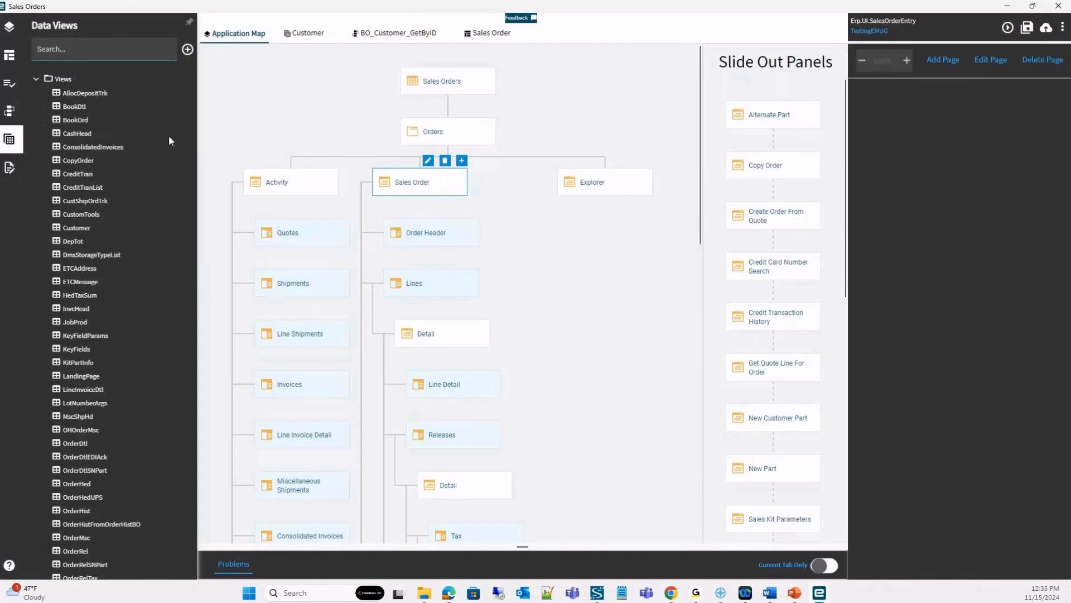
Open the Detail page under Lines from the application map for editing.
{"action": "left_click", "coordinate": [449, 332]}
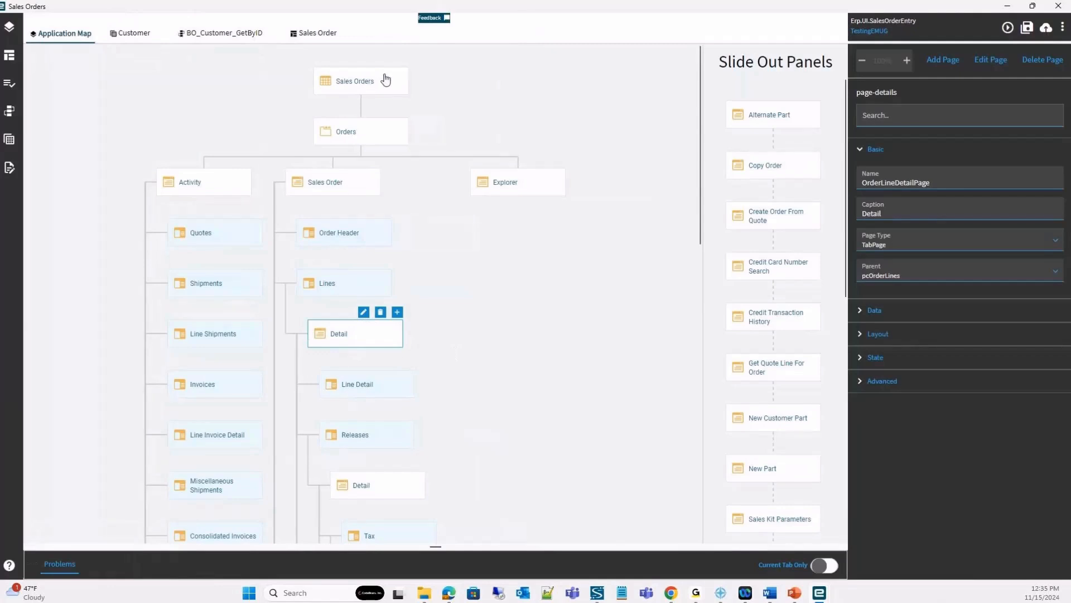
{"action": "left_click", "coordinate": [364, 311]}
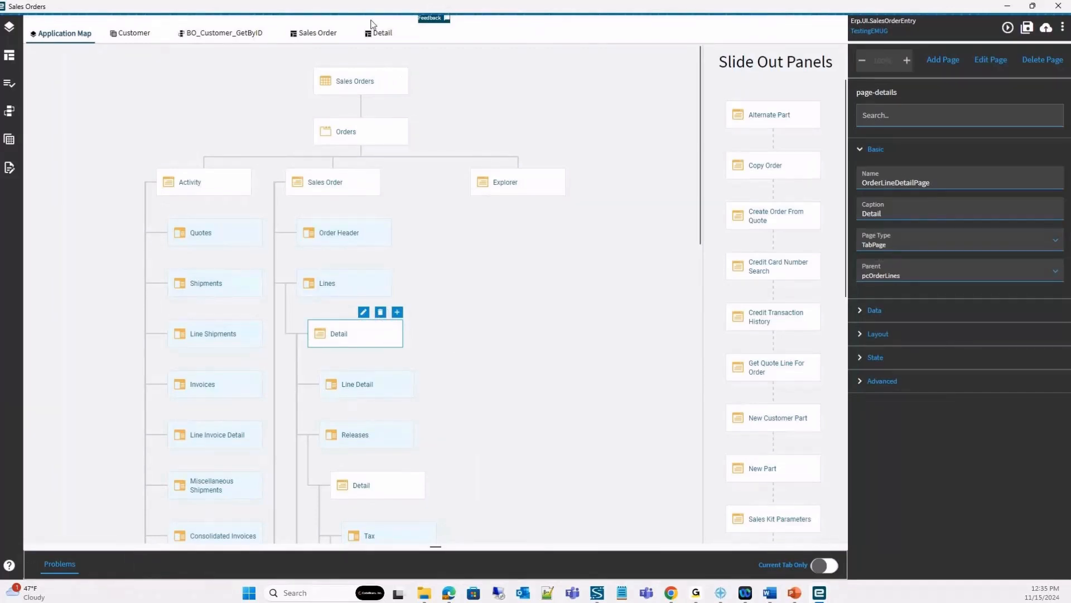
{"action": "left_click", "coordinate": [381, 33]}
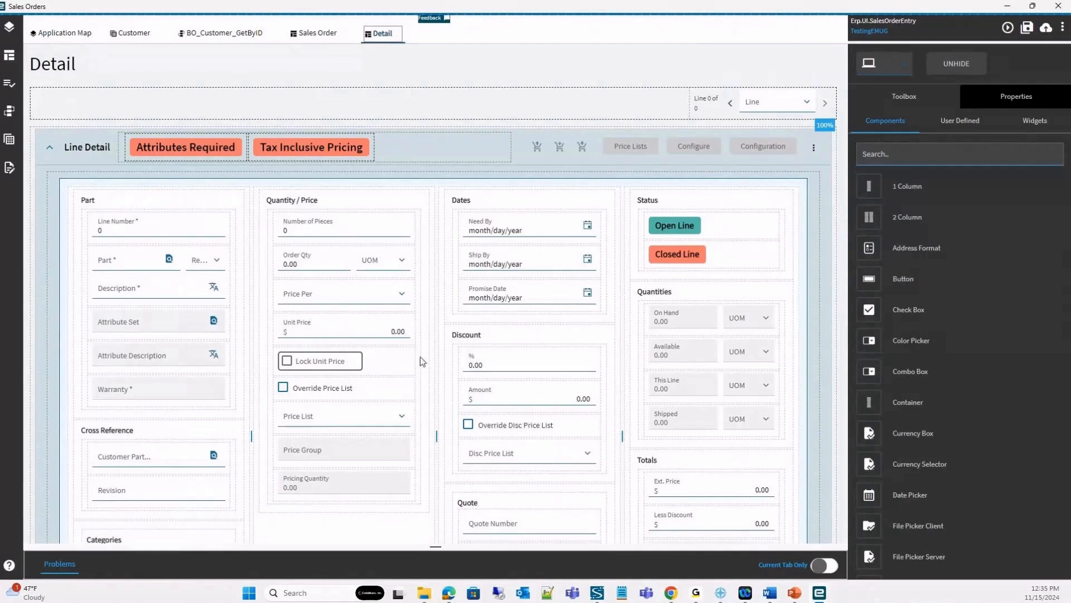
Look through the user-defined action events and open the AfterInitKeyFields event.
{"action": "left_click", "coordinate": [8, 112]}
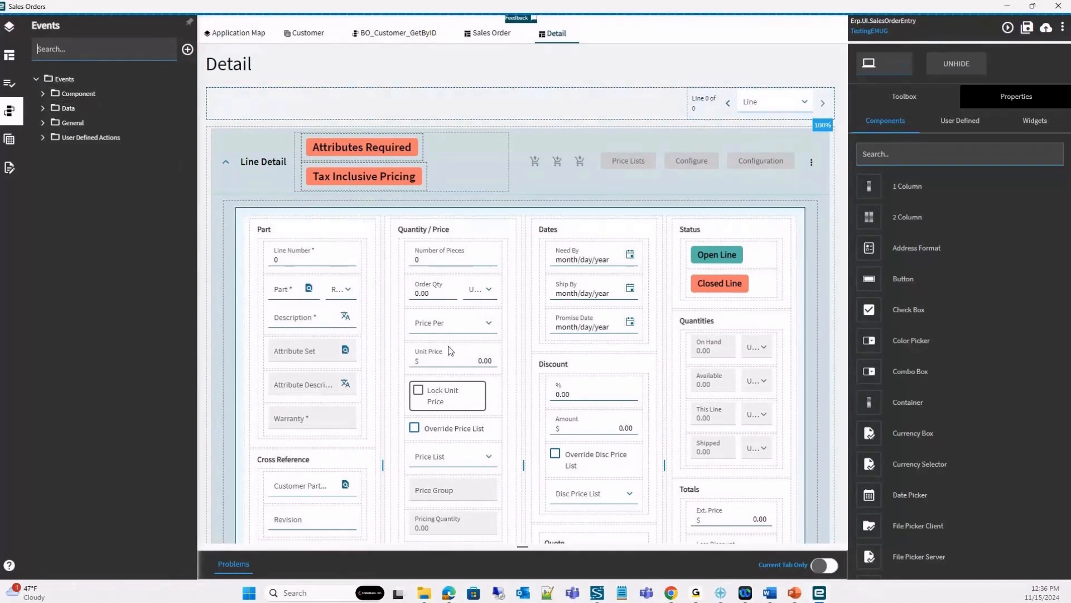
{"action": "left_click", "coordinate": [43, 138]}
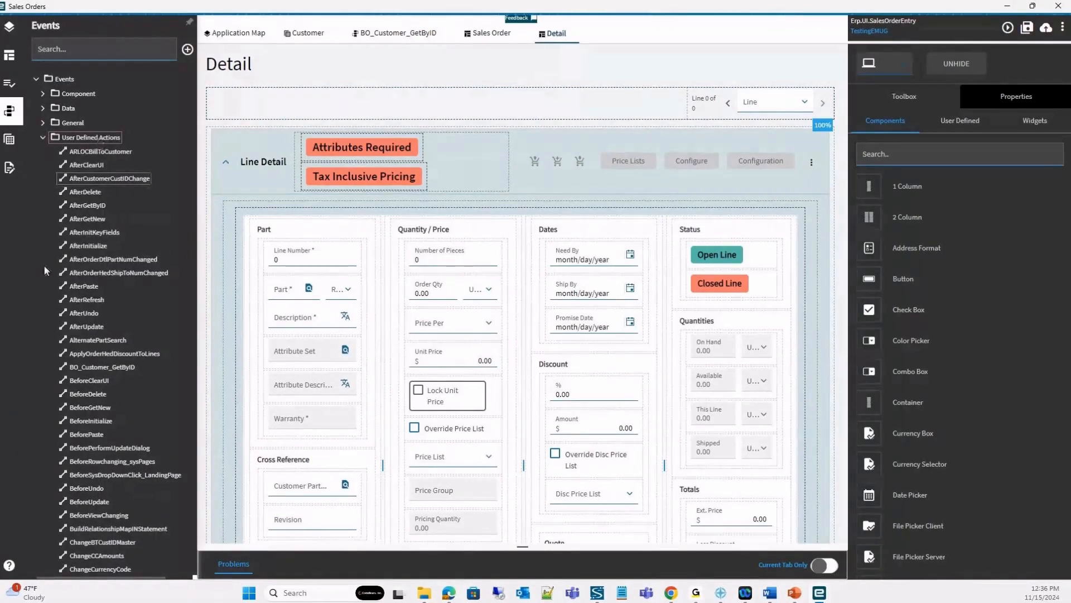
{"action": "scroll", "coordinate": [43, 264], "scroll_direction": "down", "scroll_amount": 3}
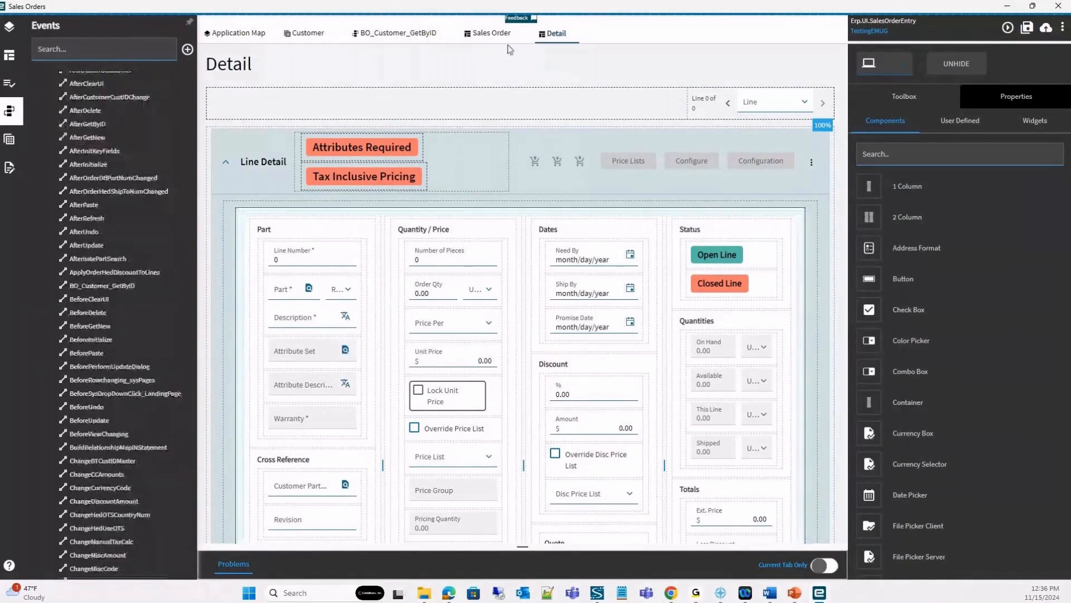
{"action": "scroll", "coordinate": [119, 193], "scroll_direction": "up", "scroll_amount": 3}
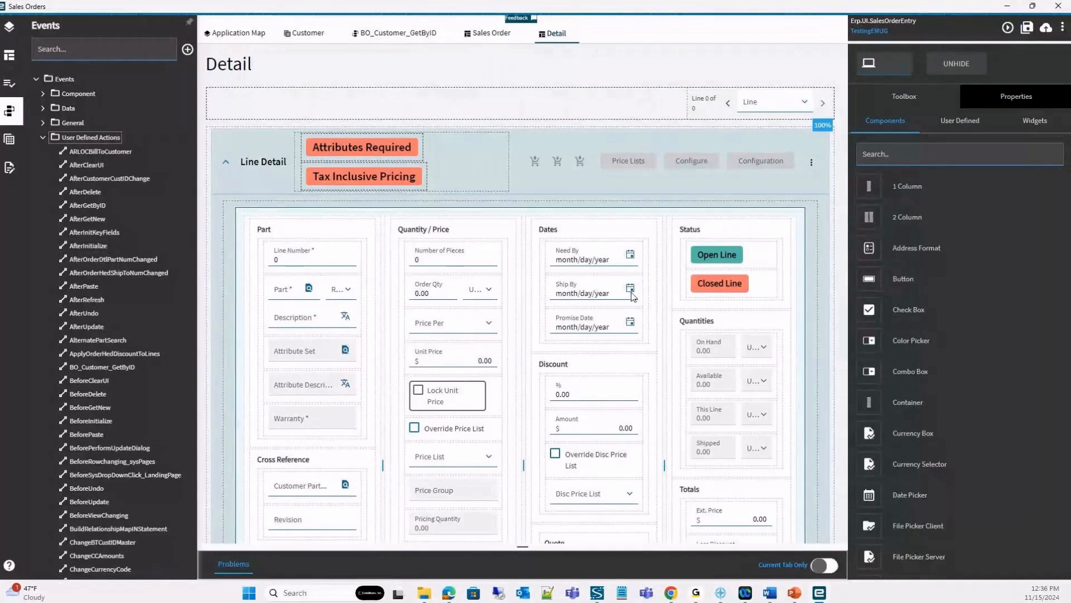
{"action": "left_click", "coordinate": [96, 233]}
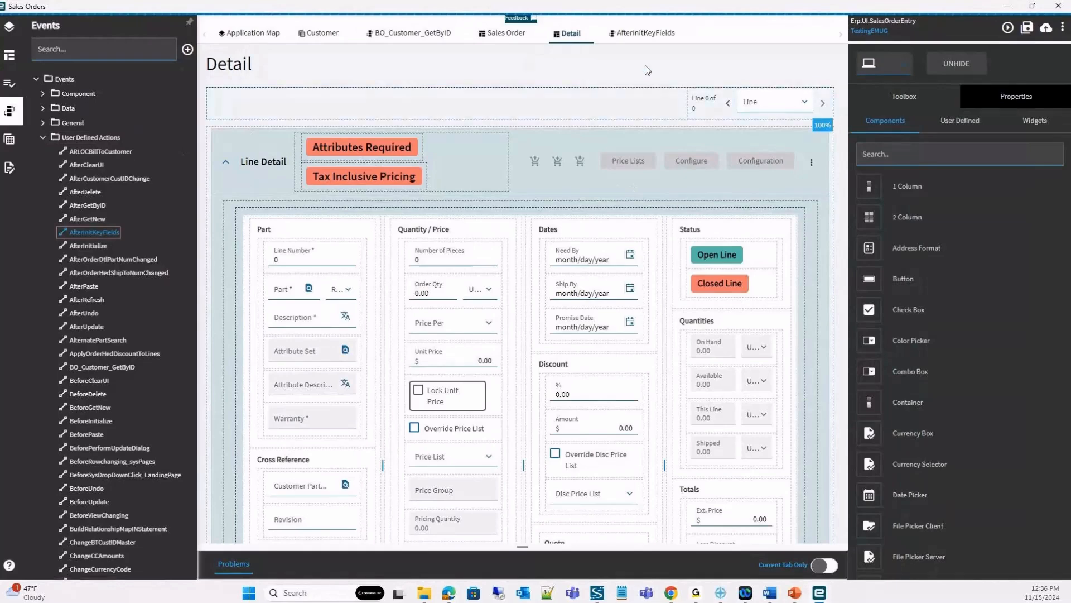
{"action": "left_click", "coordinate": [649, 34]}
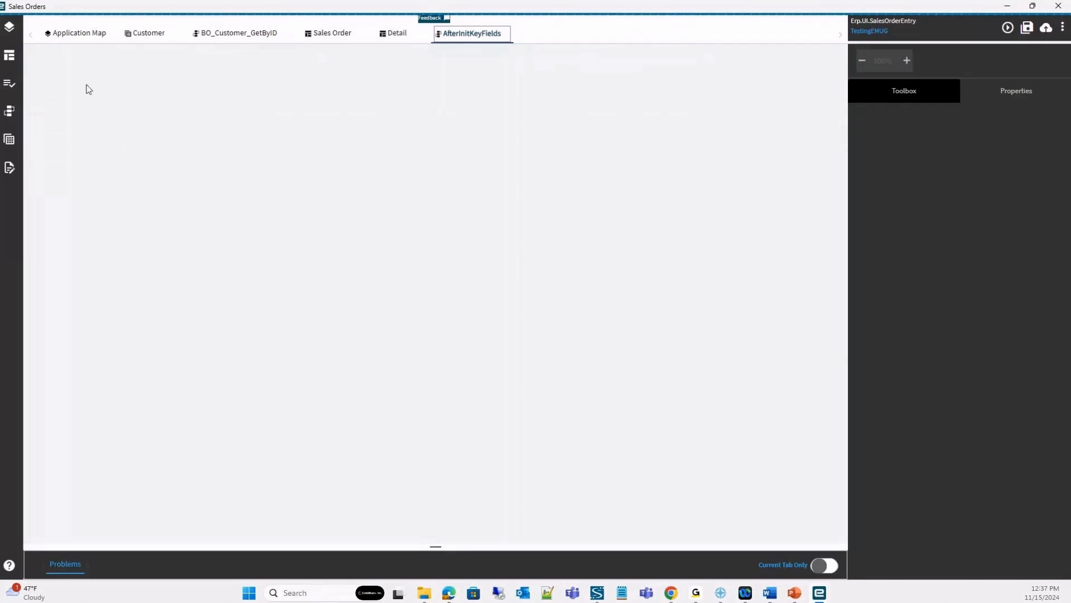
Browse the DataTable, DataView and EpBinding groups of data events, and open the OrderDtl.PartNum event.
{"action": "left_click", "coordinate": [6, 116]}
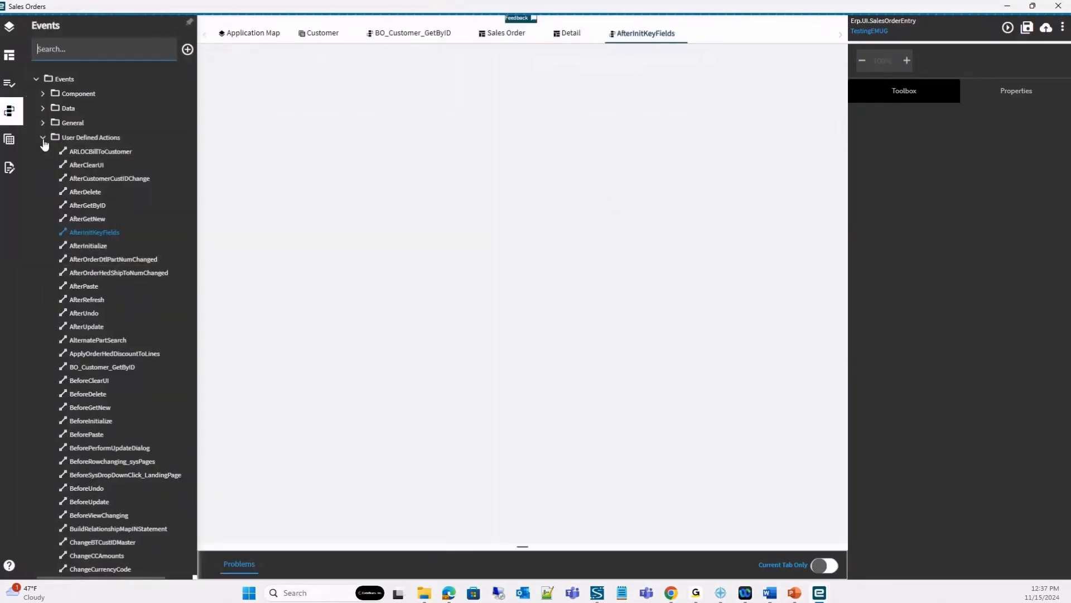
{"action": "left_click", "coordinate": [43, 139]}
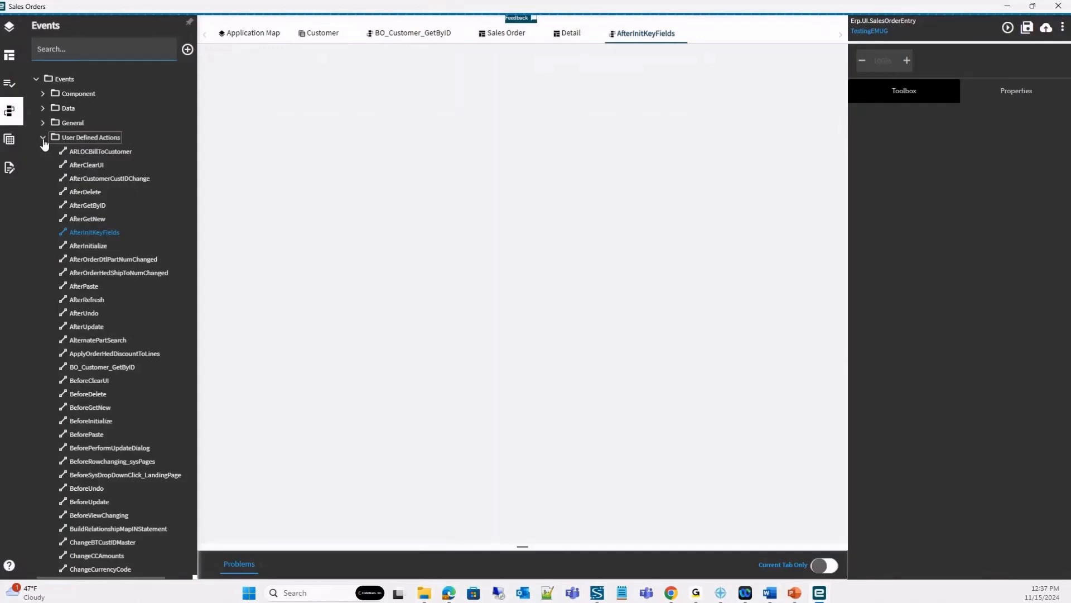
{"action": "left_click", "coordinate": [43, 110]}
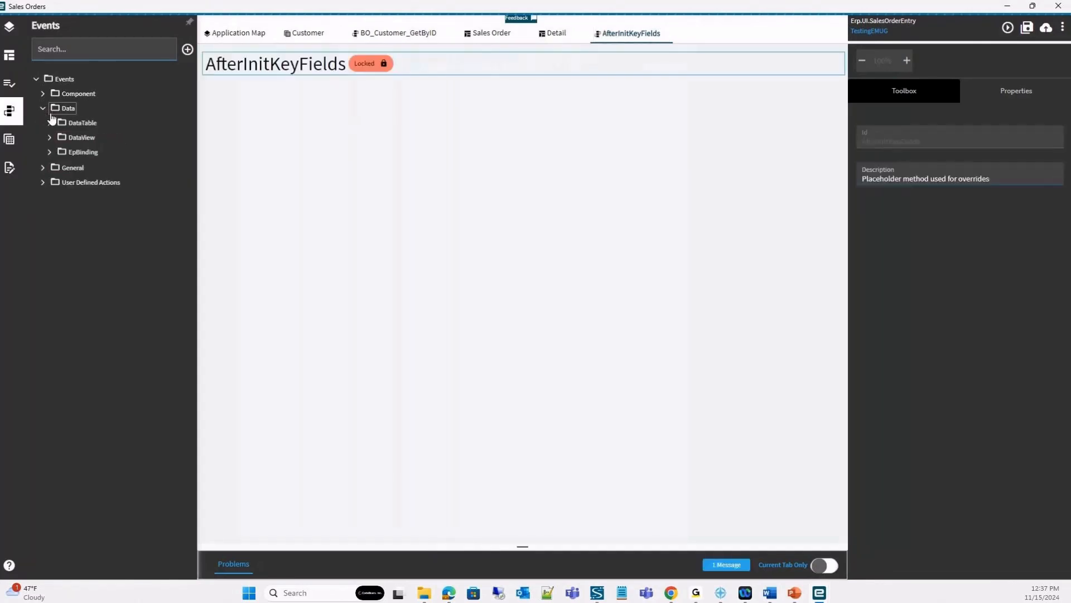
{"action": "left_click", "coordinate": [49, 124]}
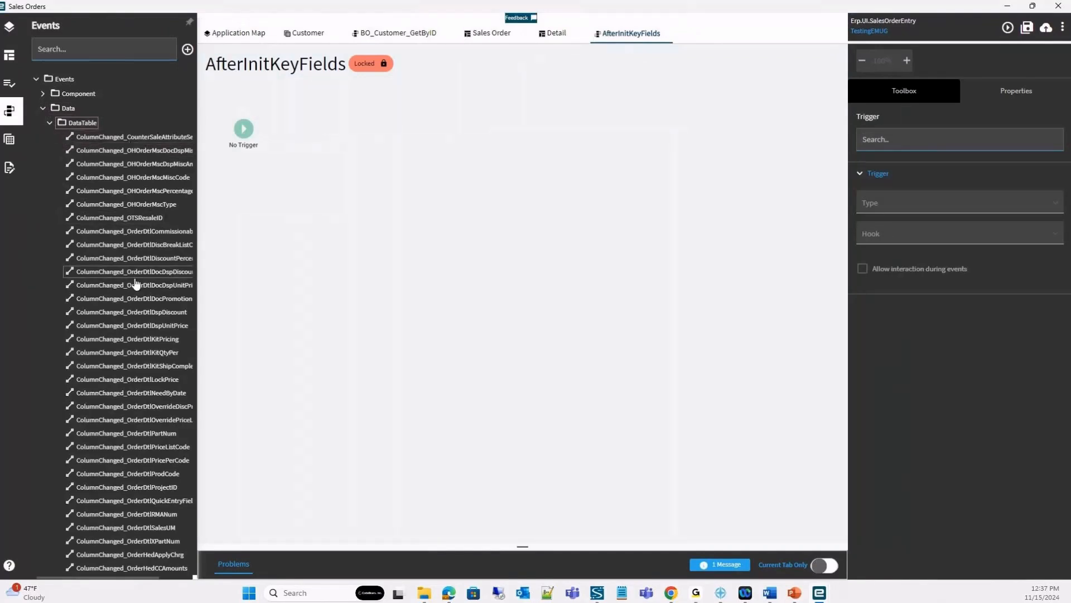
{"action": "left_click", "coordinate": [50, 123]}
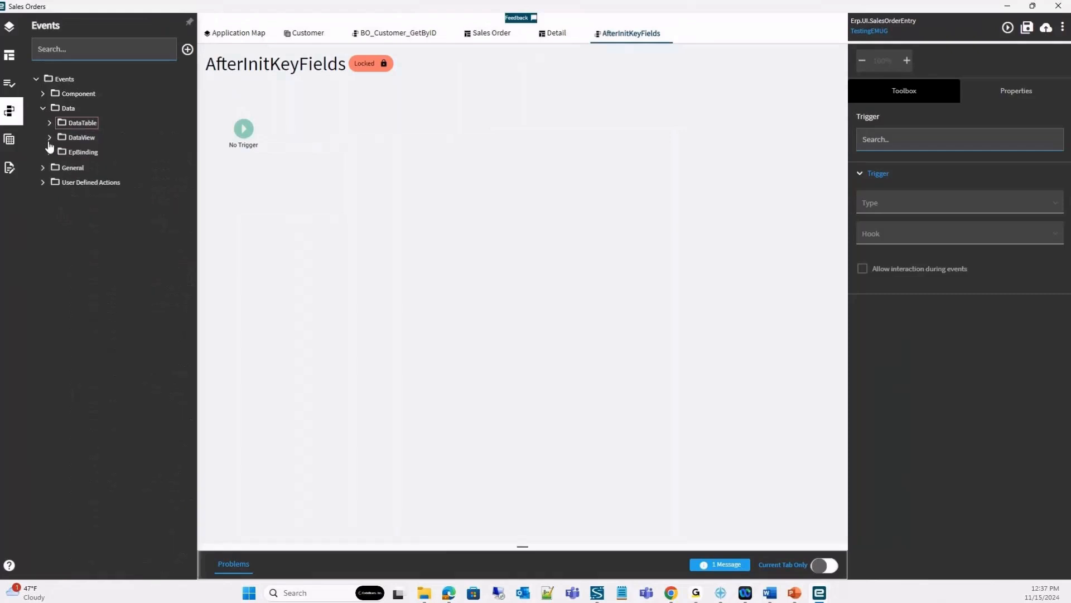
{"action": "left_click", "coordinate": [49, 138]}
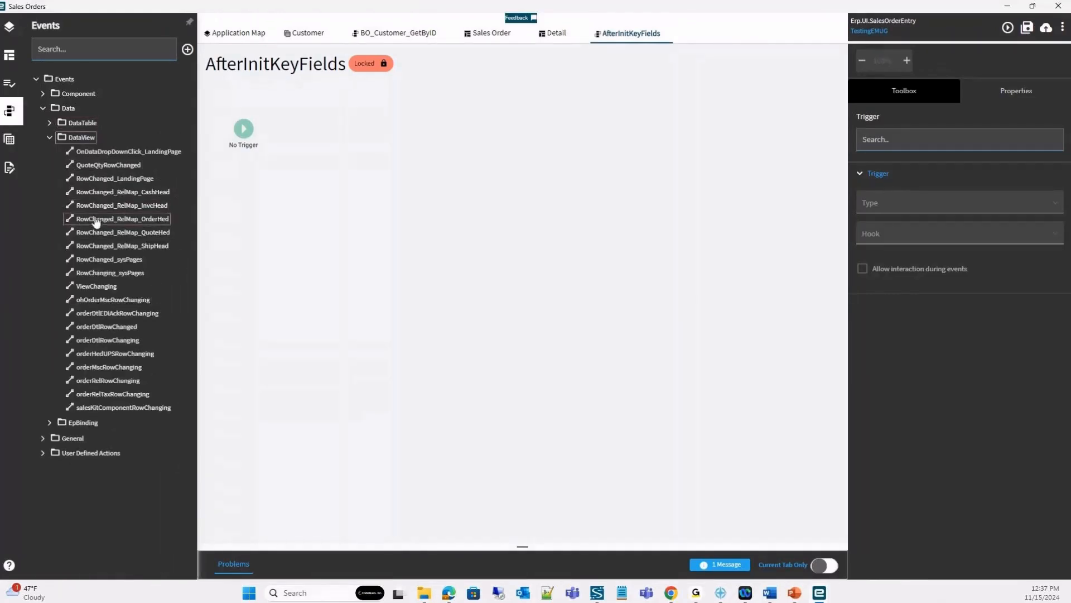
{"action": "left_click", "coordinate": [50, 137]}
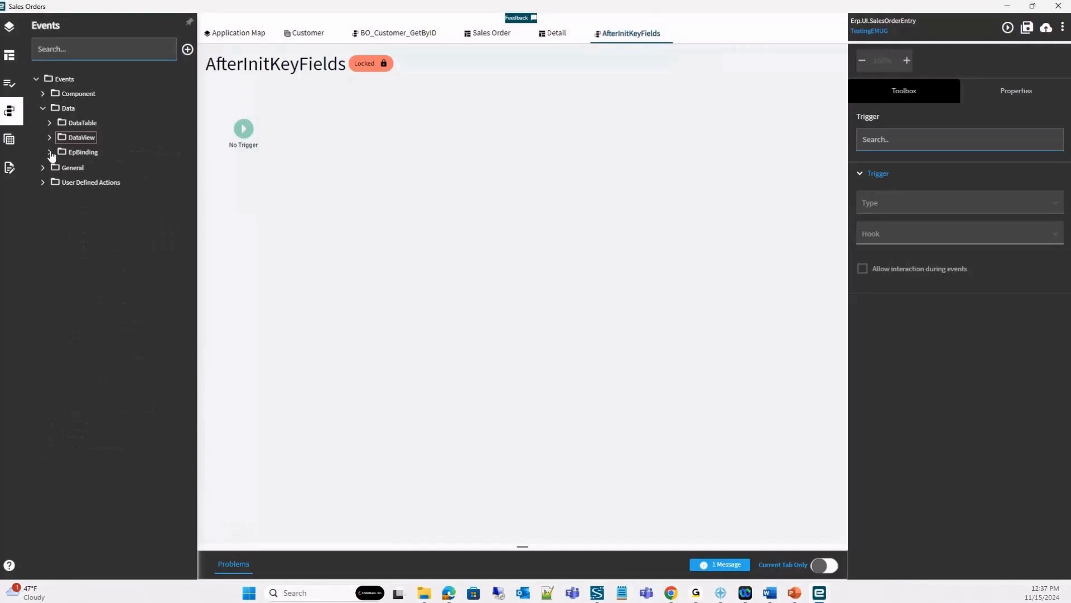
{"action": "left_click", "coordinate": [49, 152]}
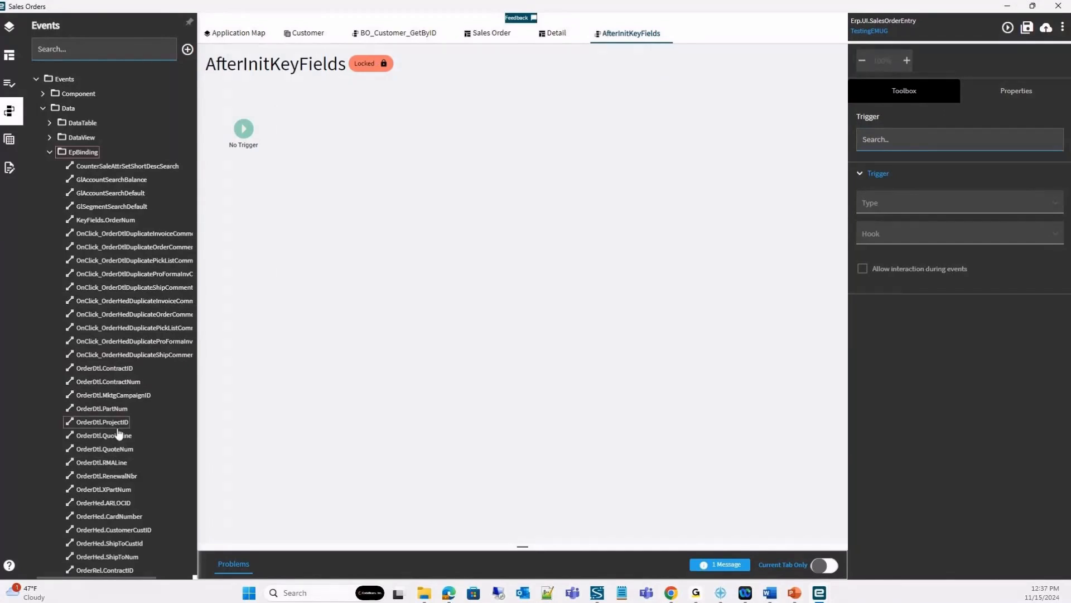
{"action": "left_click", "coordinate": [115, 411]}
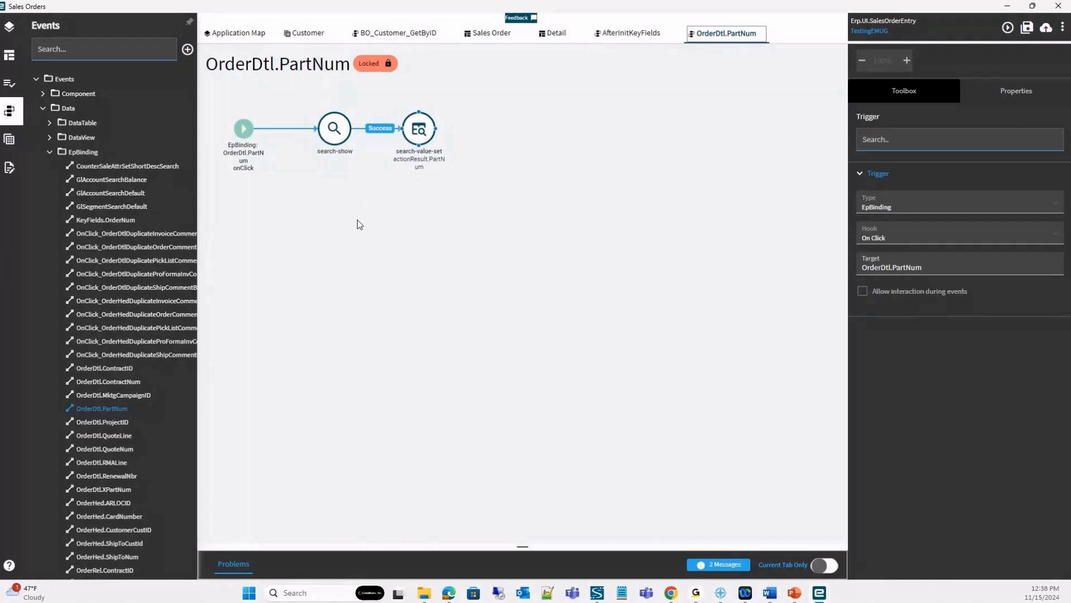
Add a dialog-show action to the OrderDtl.PartNum event as a custom event that runs after it, and view the custom event.
{"action": "left_click", "coordinate": [895, 101]}
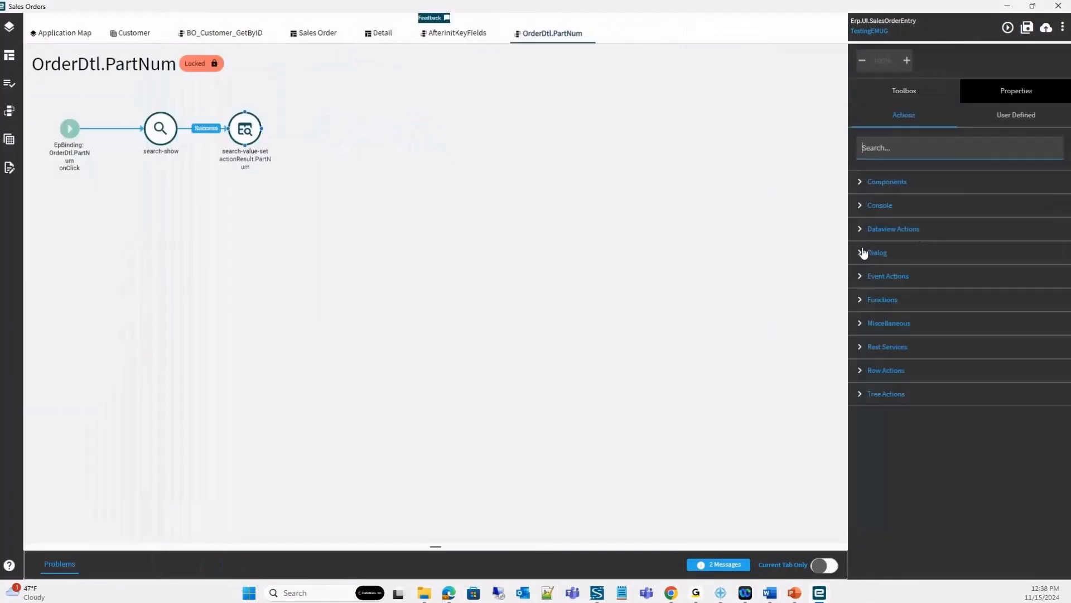
{"action": "left_click", "coordinate": [861, 254]}
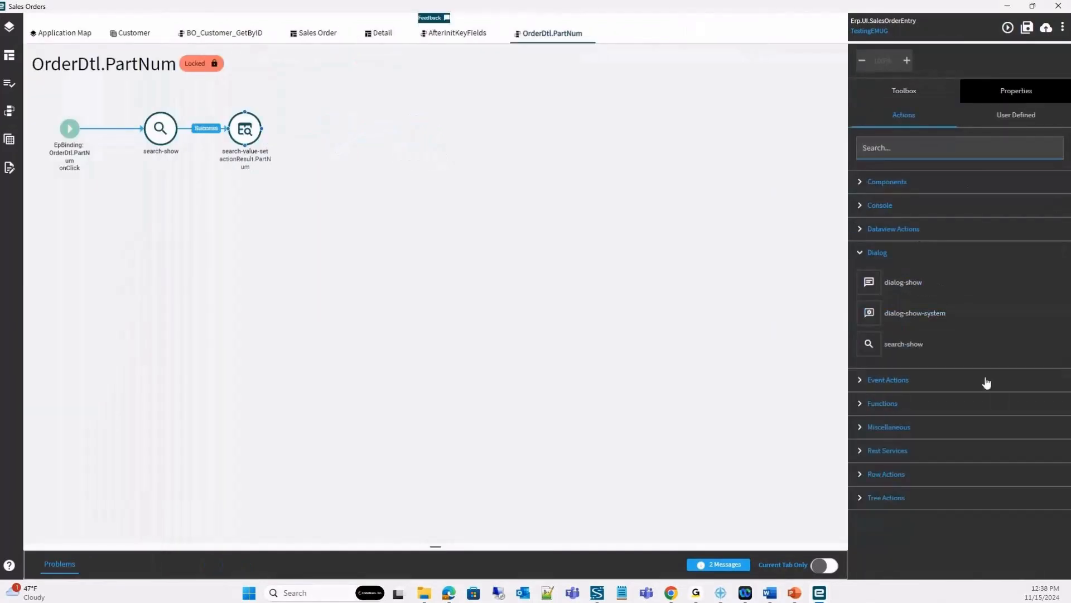
{"action": "left_click_drag", "start_coordinate": [913, 284], "coordinate": [585, 220]}
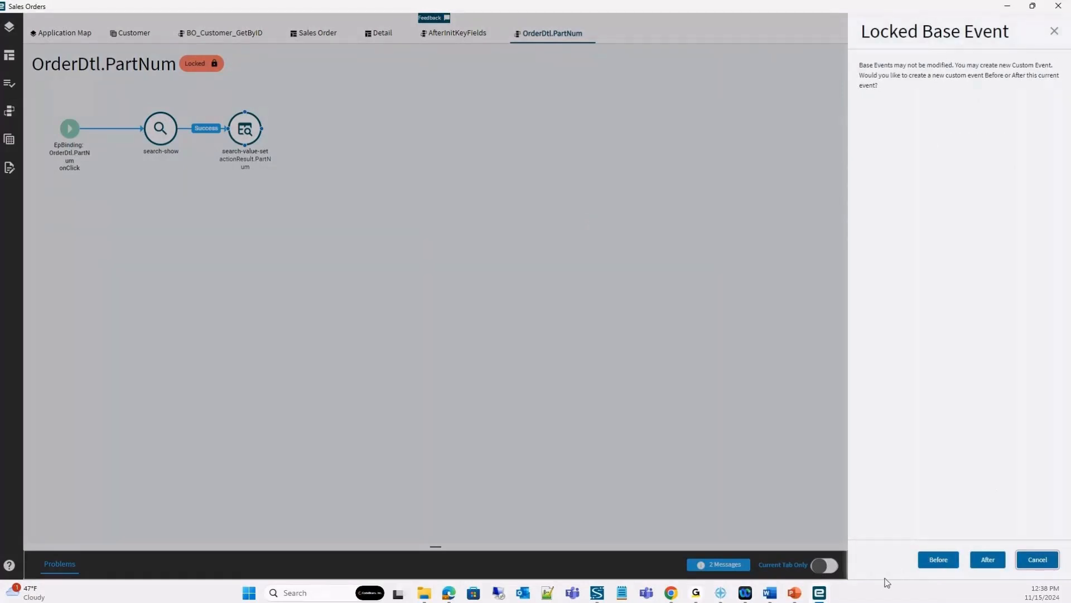
{"action": "left_click", "coordinate": [988, 558]}
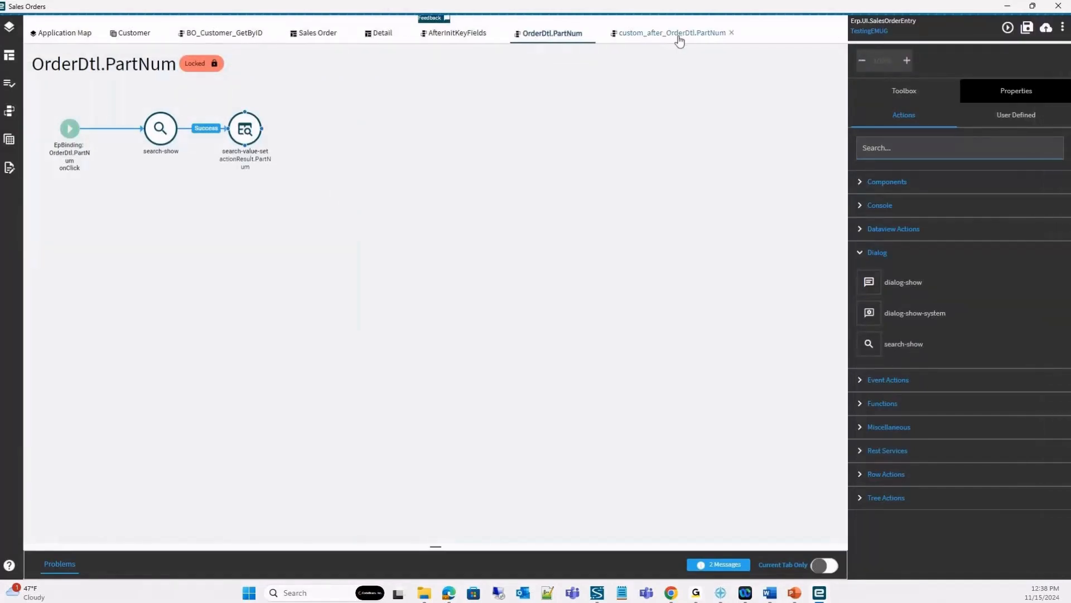
{"action": "left_click", "coordinate": [678, 35]}
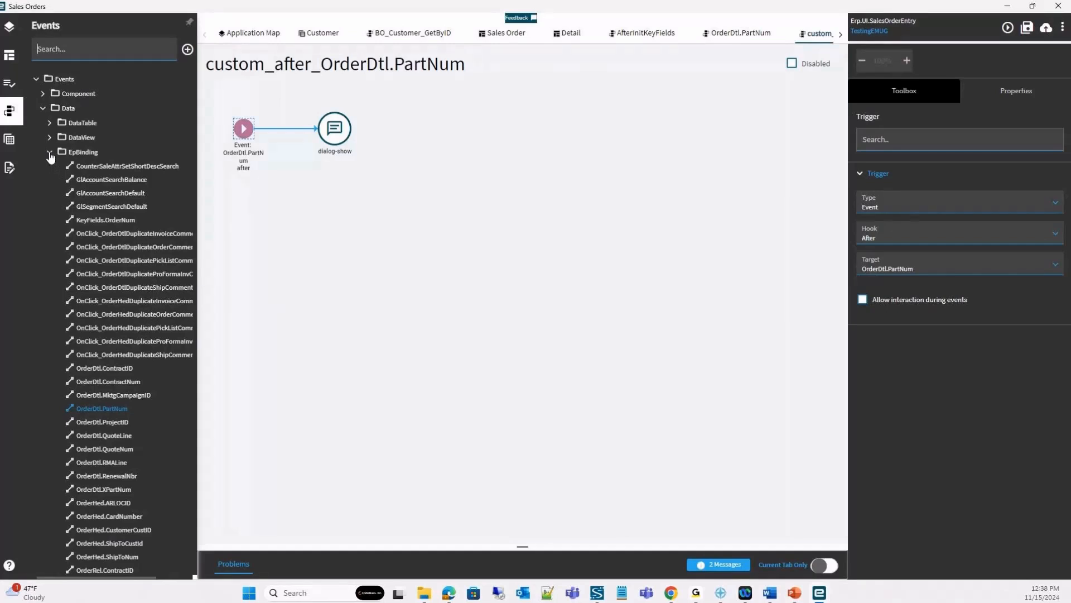
{"action": "left_click", "coordinate": [49, 154]}
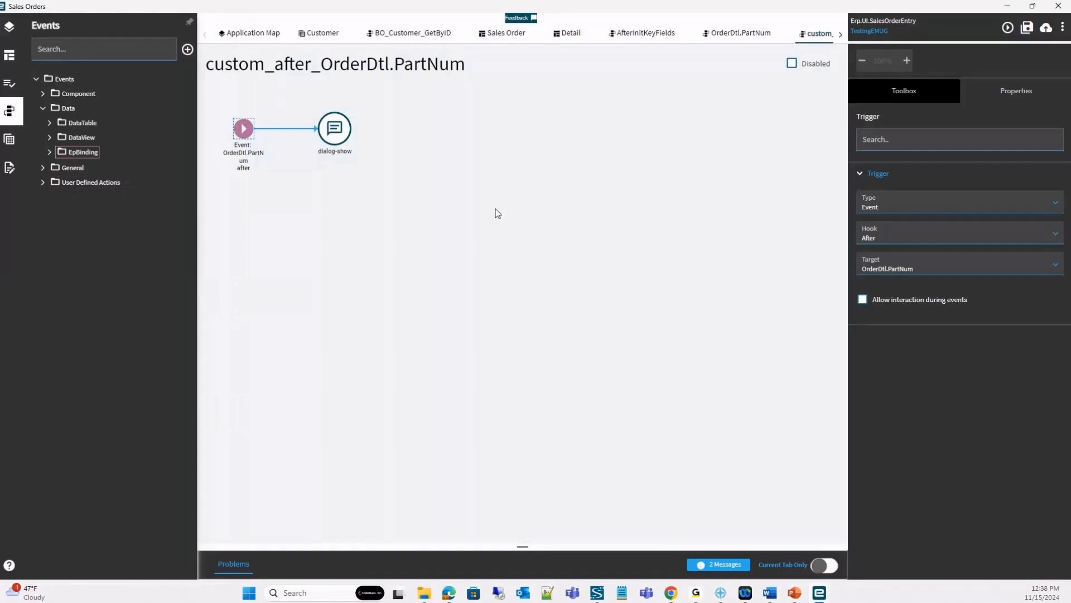
Switch to Chrome and open Order Entry - Kinetic from the general operations of Order Management.
{"action": "left_click", "coordinate": [670, 594]}
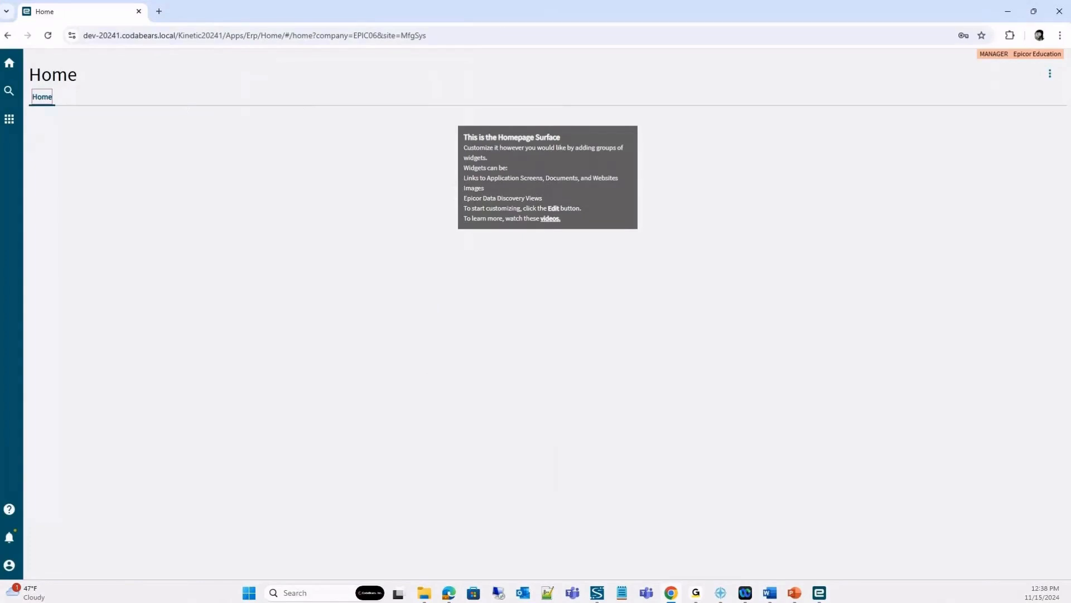
{"action": "left_click", "coordinate": [9, 119]}
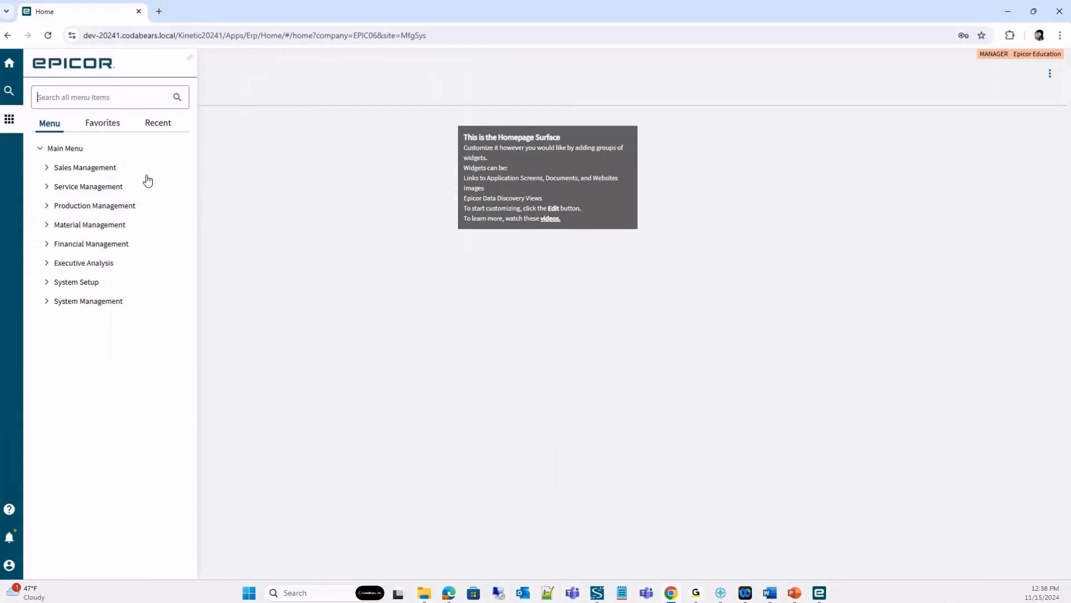
{"action": "left_click", "coordinate": [54, 169]}
{"action": "left_click", "coordinate": [92, 243]}
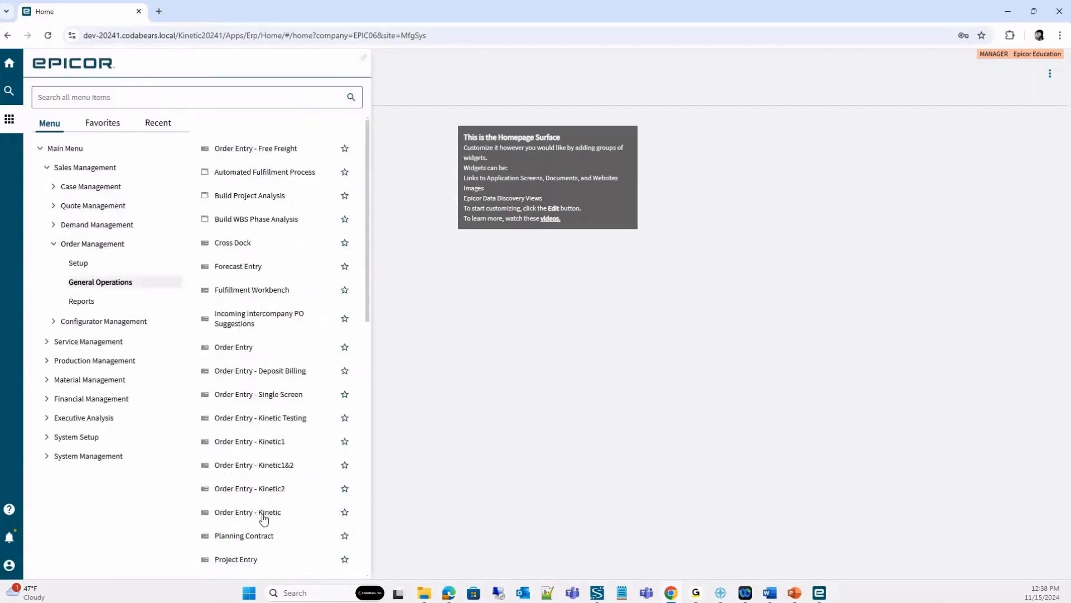
{"action": "left_click", "coordinate": [264, 514]}
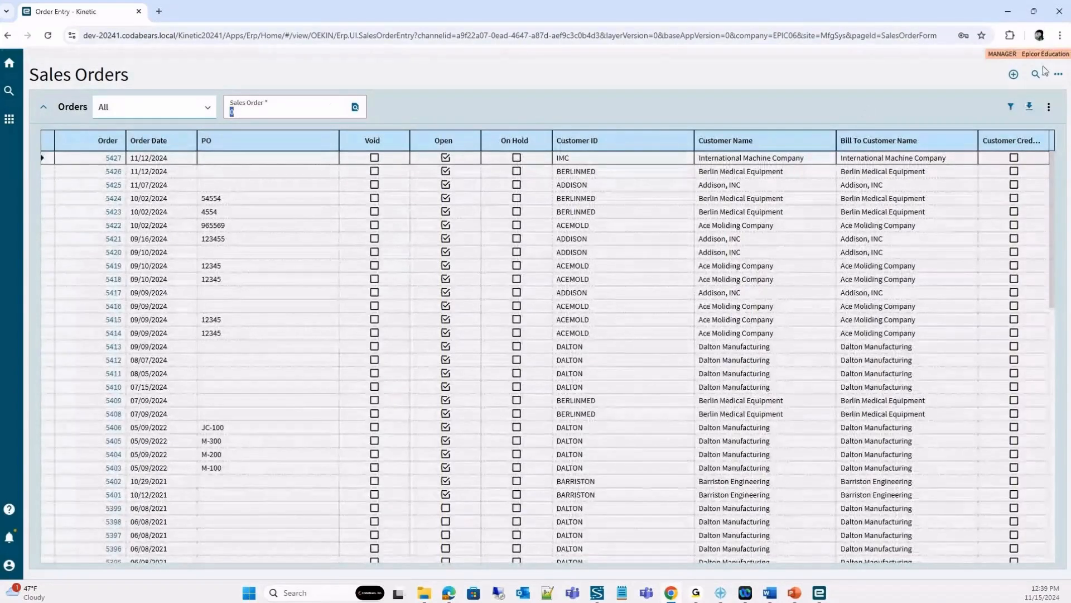
Open Chrome's developer tools for the Sales Orders page and clear the console.
{"action": "left_click", "coordinate": [1060, 36]}
{"action": "mouse_move", "coordinate": [942, 368]}
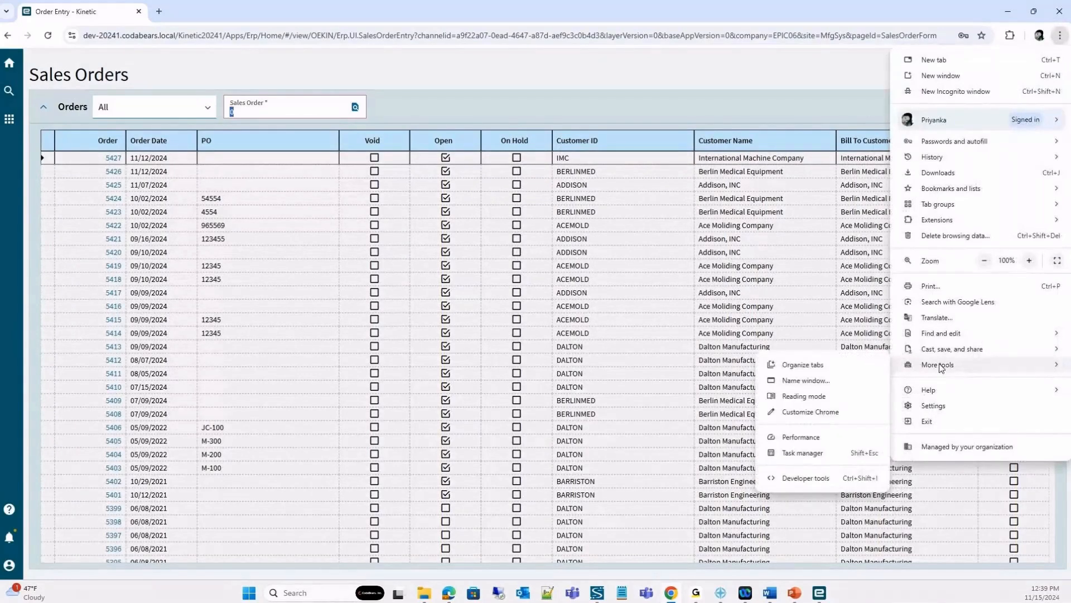
{"action": "left_click", "coordinate": [806, 478]}
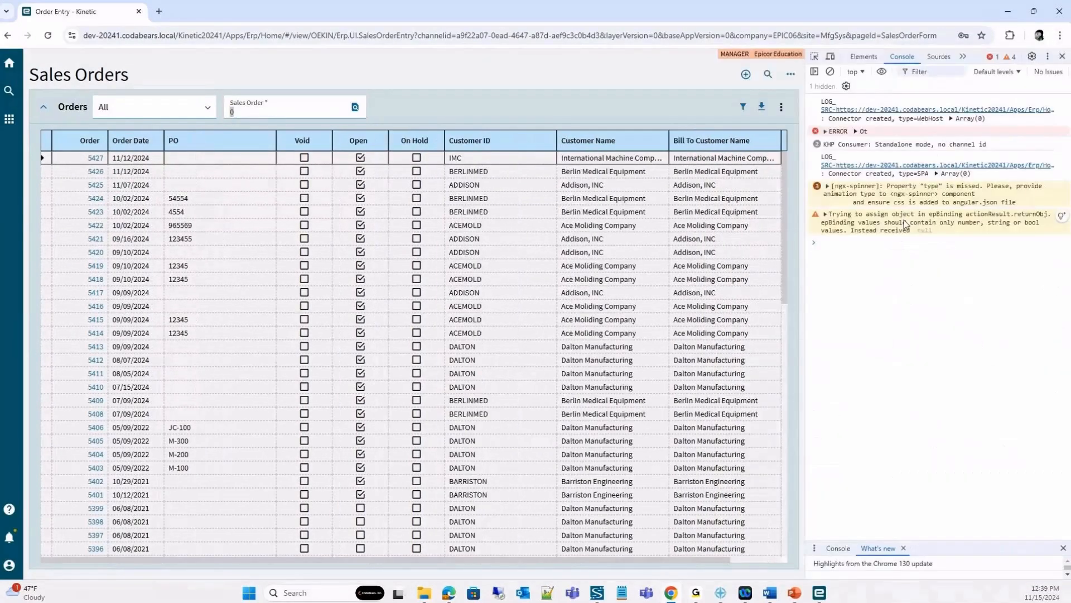
{"action": "left_click", "coordinate": [830, 71]}
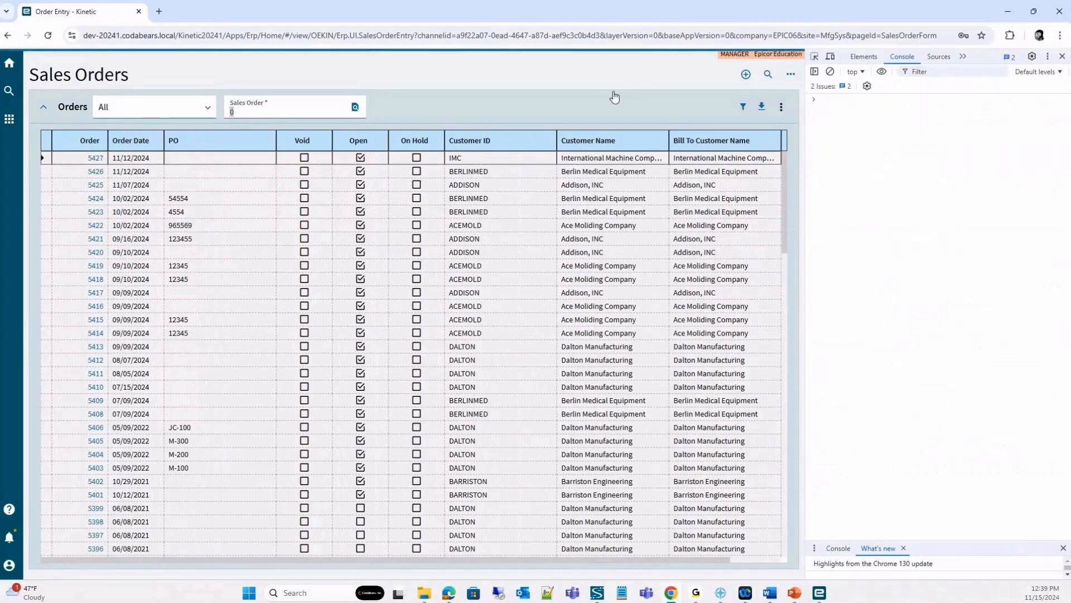
Turn on Kinetic debug logging and open order 5427 to review the events logged in the console.
{"action": "left_click", "coordinate": [614, 96]}
{"action": "key", "text": "ctrl+alt+8"}
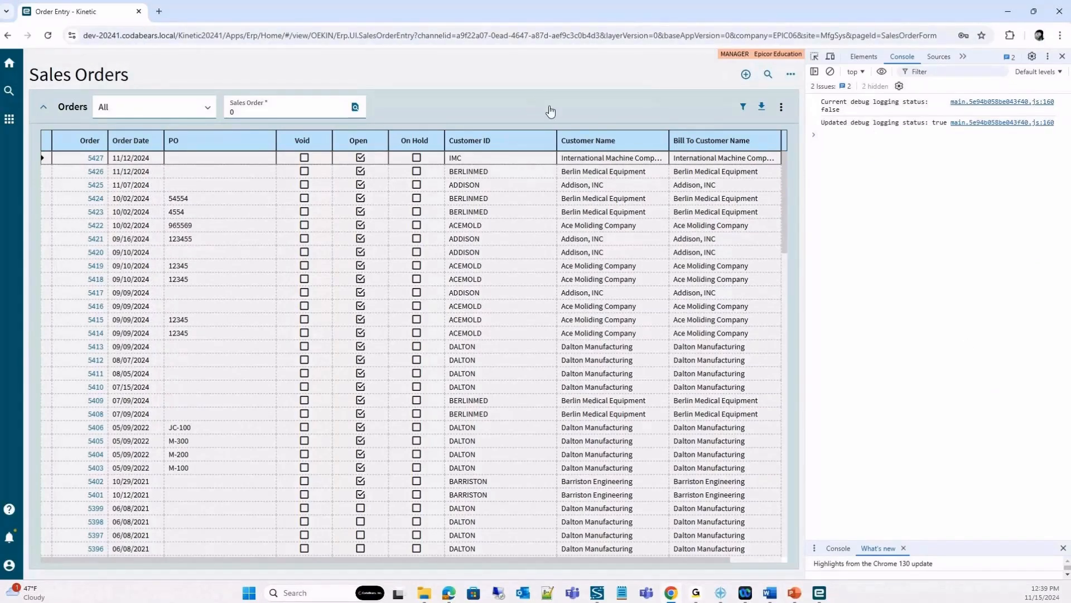
{"action": "left_click", "coordinate": [96, 158]}
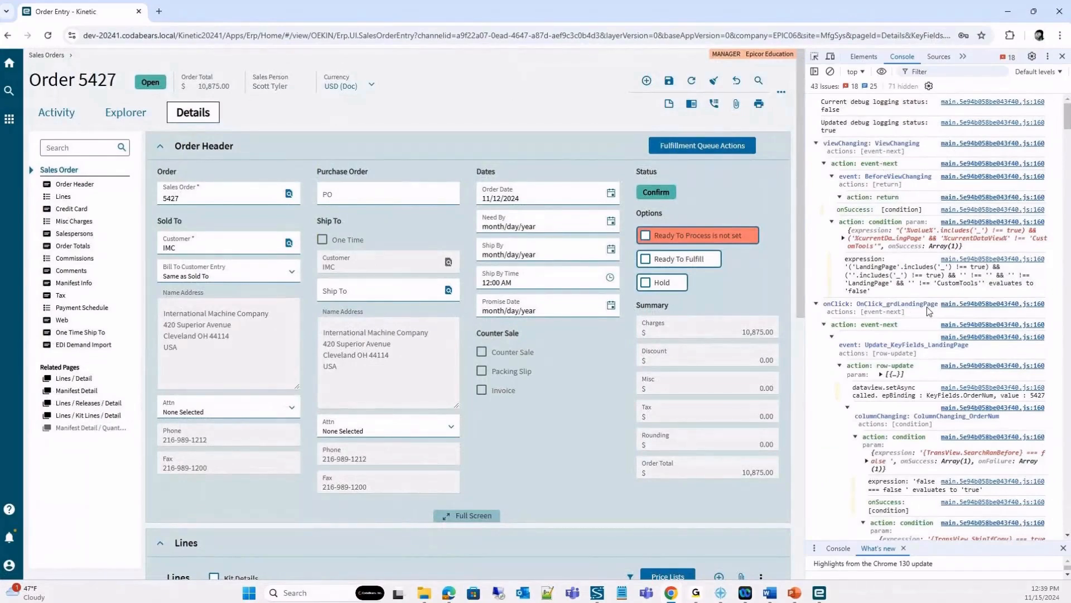
{"action": "scroll", "coordinate": [893, 422], "scroll_direction": "down", "scroll_amount": 2}
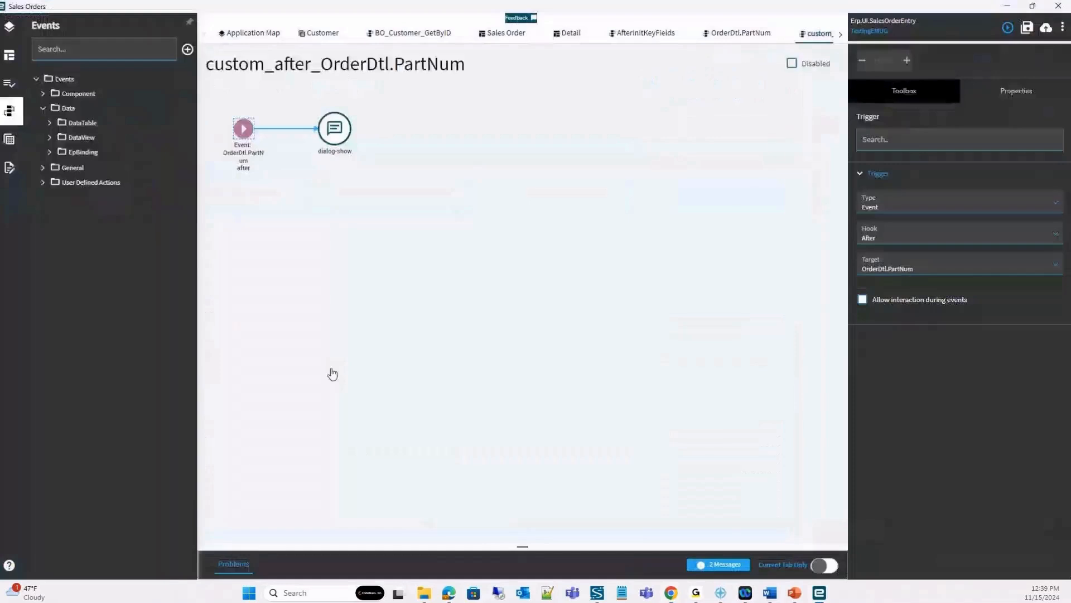
In Application Studio, look through the User Defined Actions, Component control and General event groups, down to the custom OrderDtl.PartNum event.
{"action": "left_click", "coordinate": [45, 181]}
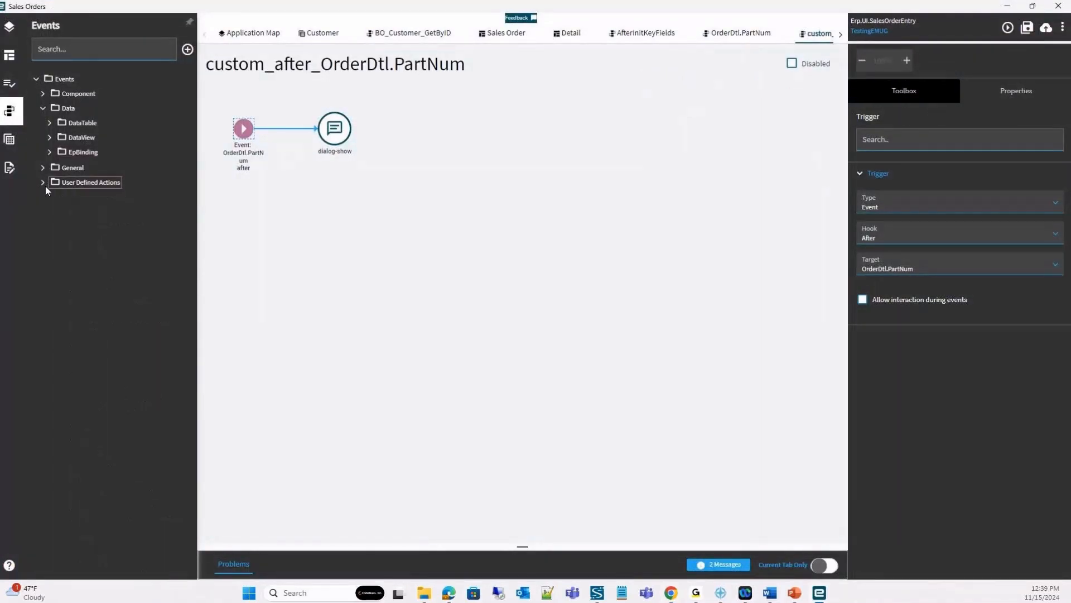
{"action": "left_click", "coordinate": [42, 183]}
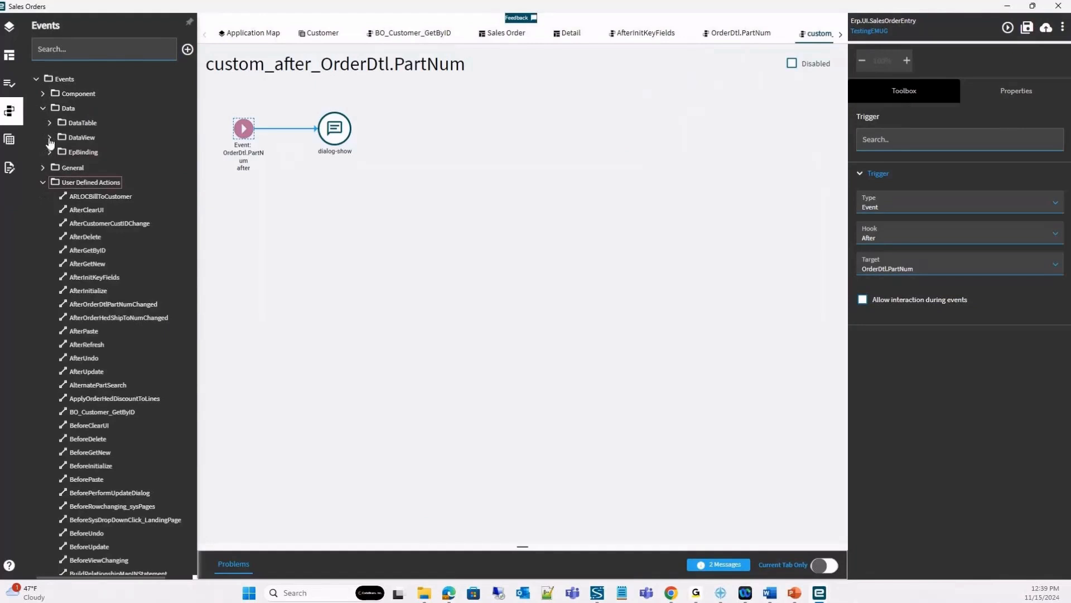
{"action": "left_click", "coordinate": [44, 93]}
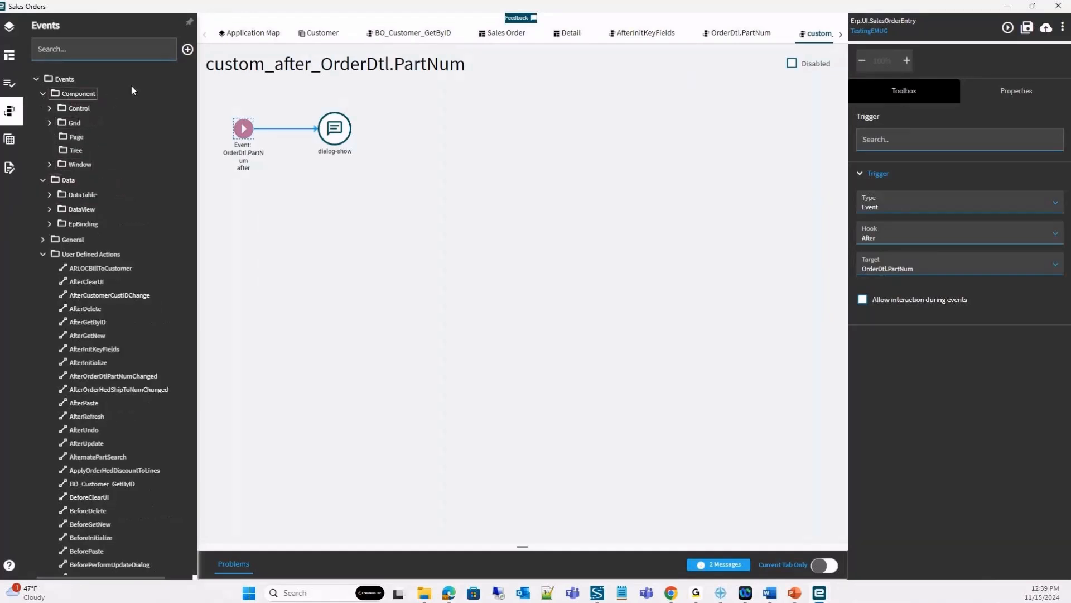
{"action": "left_click", "coordinate": [50, 109]}
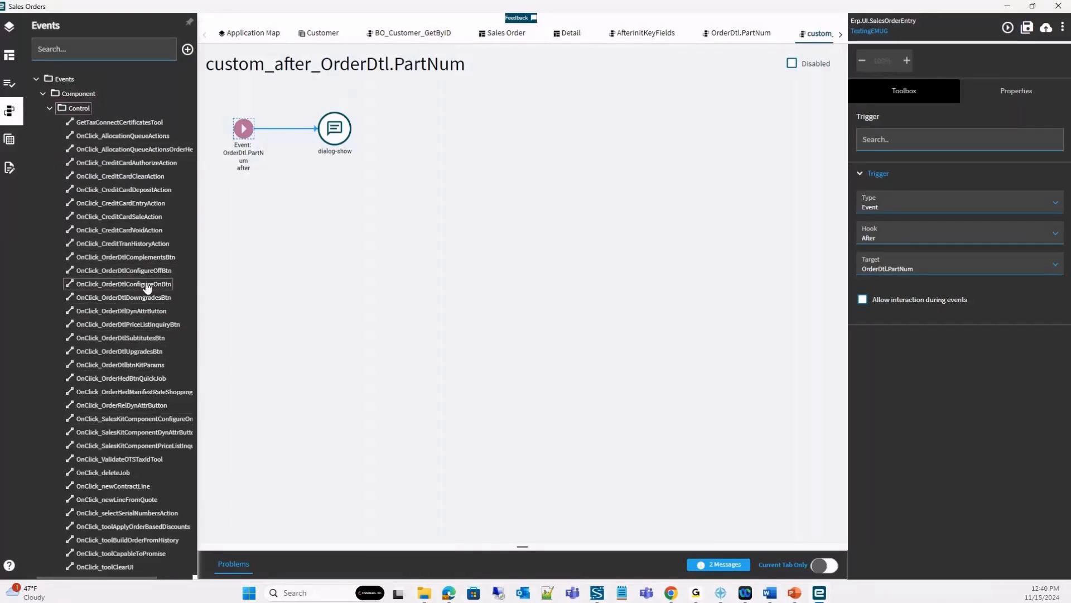
{"action": "left_click", "coordinate": [50, 108]}
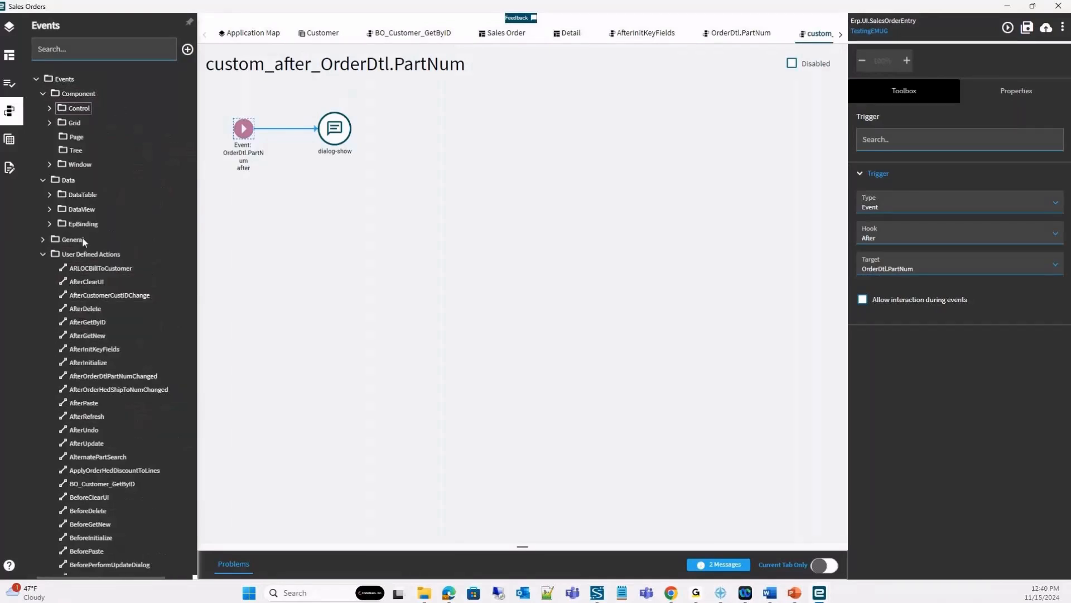
{"action": "left_click", "coordinate": [43, 254]}
{"action": "left_click", "coordinate": [43, 240]}
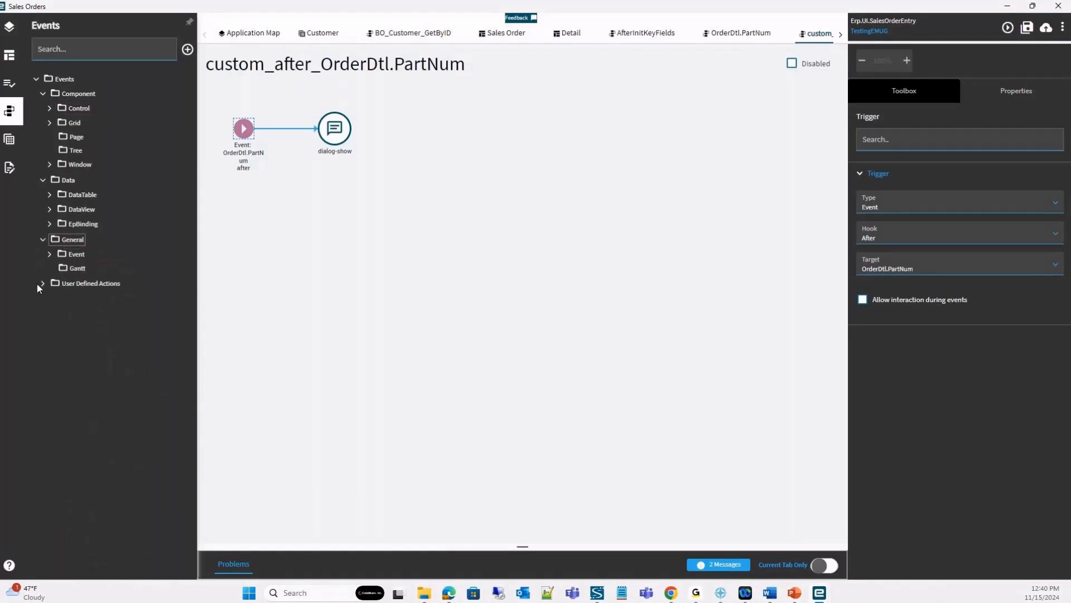
{"action": "left_click", "coordinate": [49, 254]}
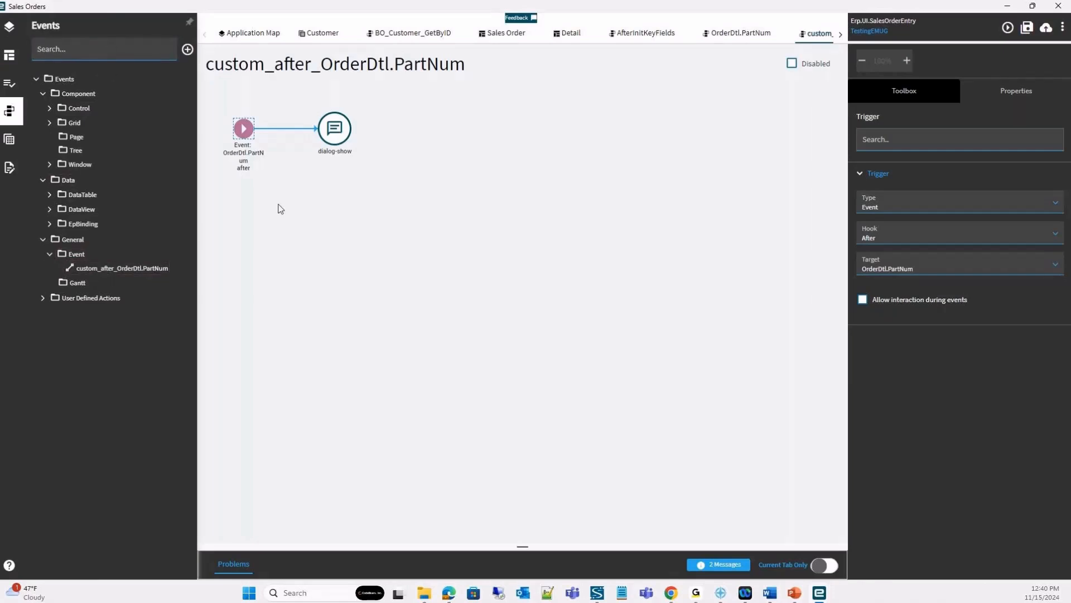
Search the events for partnum, look over the matching events and clear the search.
{"action": "type", "text": "partnum"}
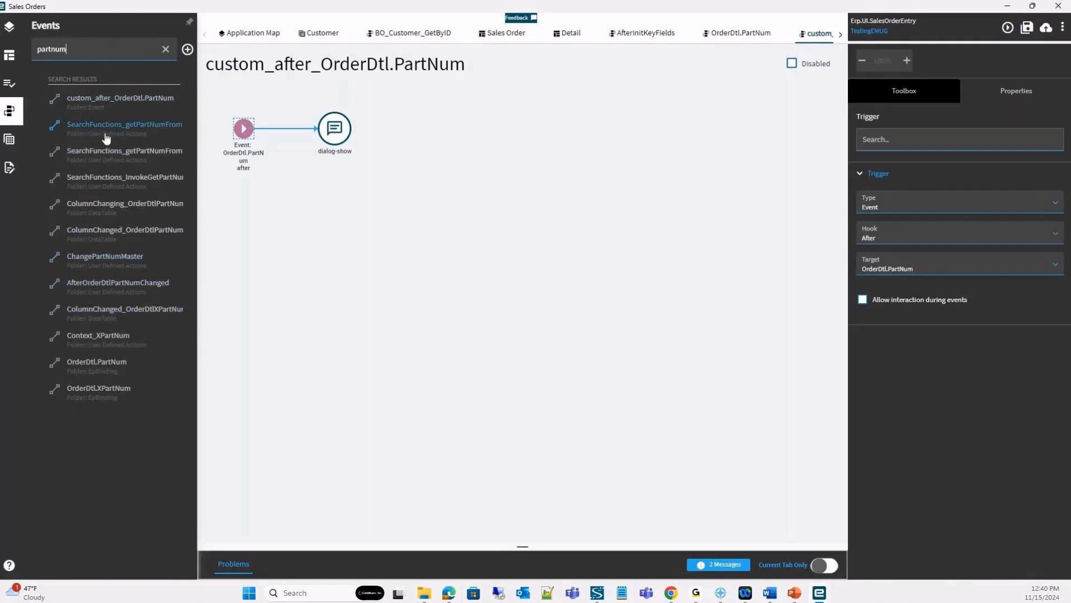
{"action": "left_click", "coordinate": [166, 49]}
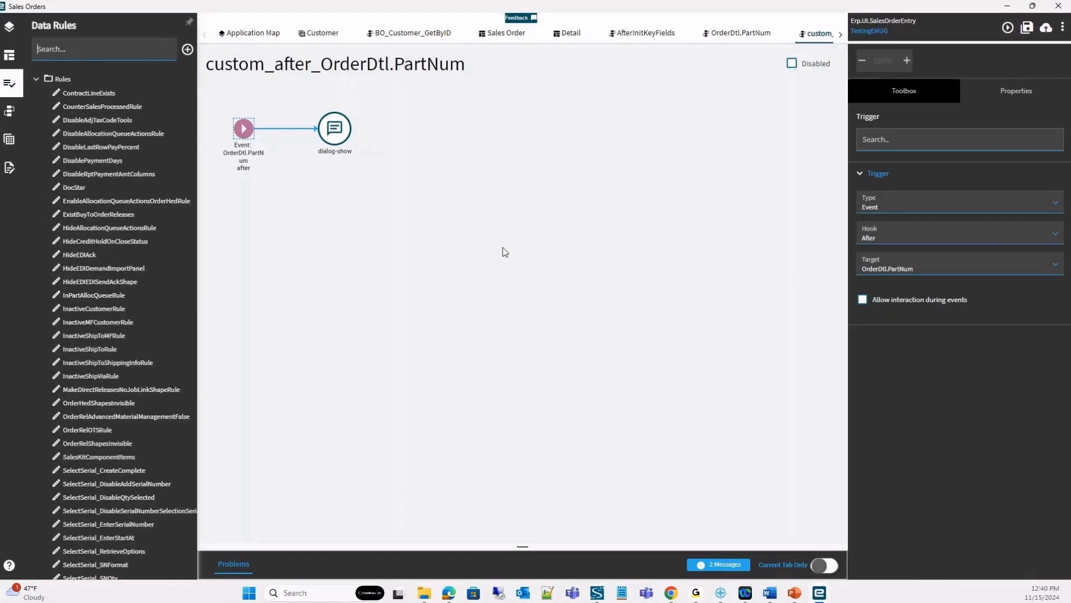
Create a data rule named NewRuleTest with description test, action data view OrderHed and row rule criteria Conditions.
{"action": "left_click", "coordinate": [456, 34]}
{"action": "key", "text": "Return"}
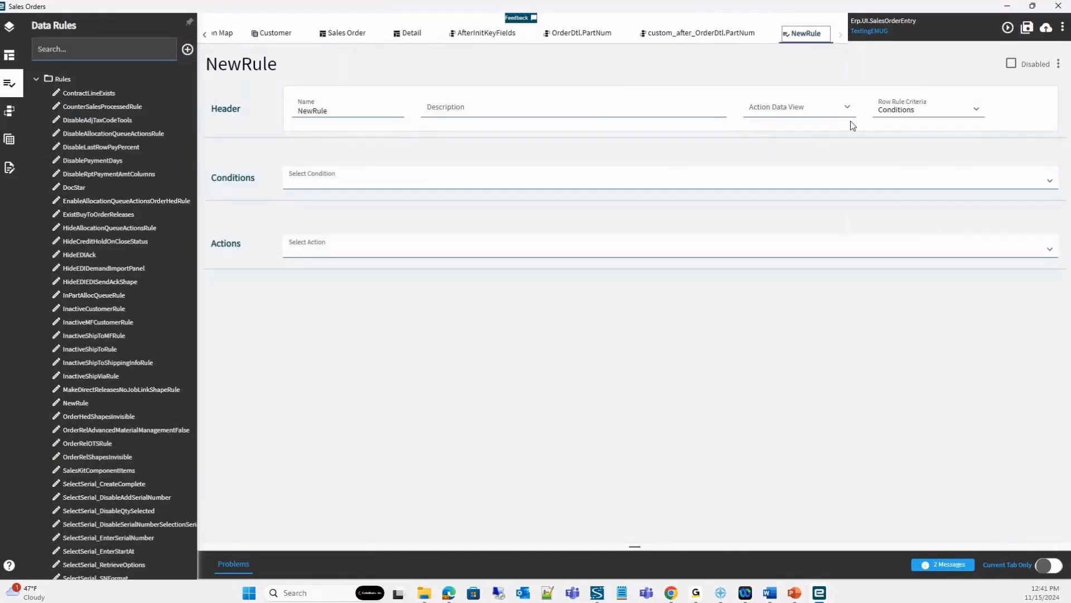
{"action": "left_click", "coordinate": [548, 108]}
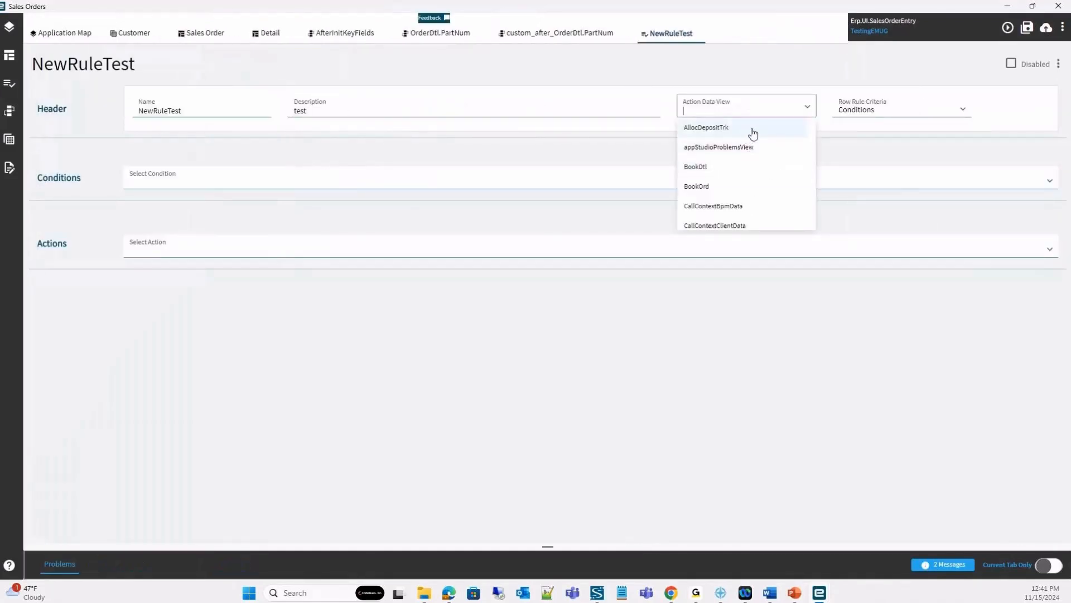
{"action": "type", "text": "order"}
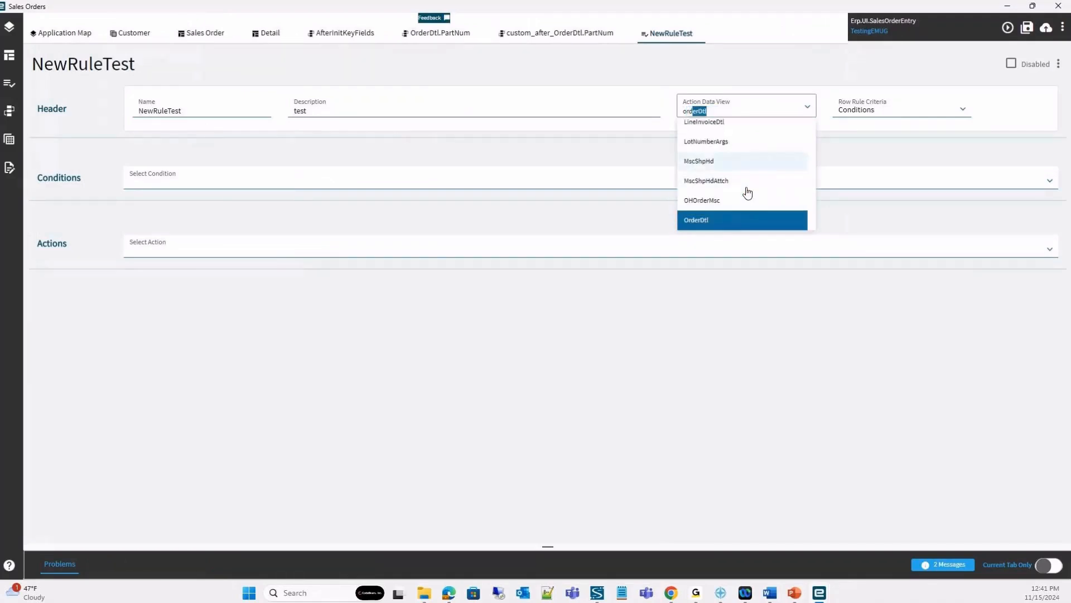
{"action": "type", "text": "hed"}
{"action": "key", "text": "Return"}
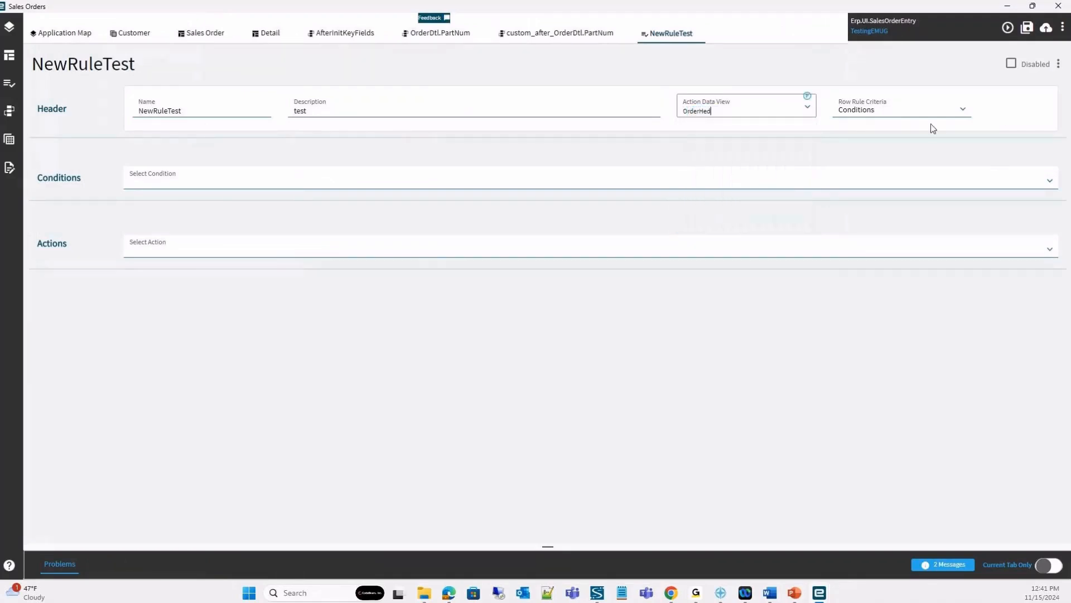
{"action": "left_click", "coordinate": [963, 110]}
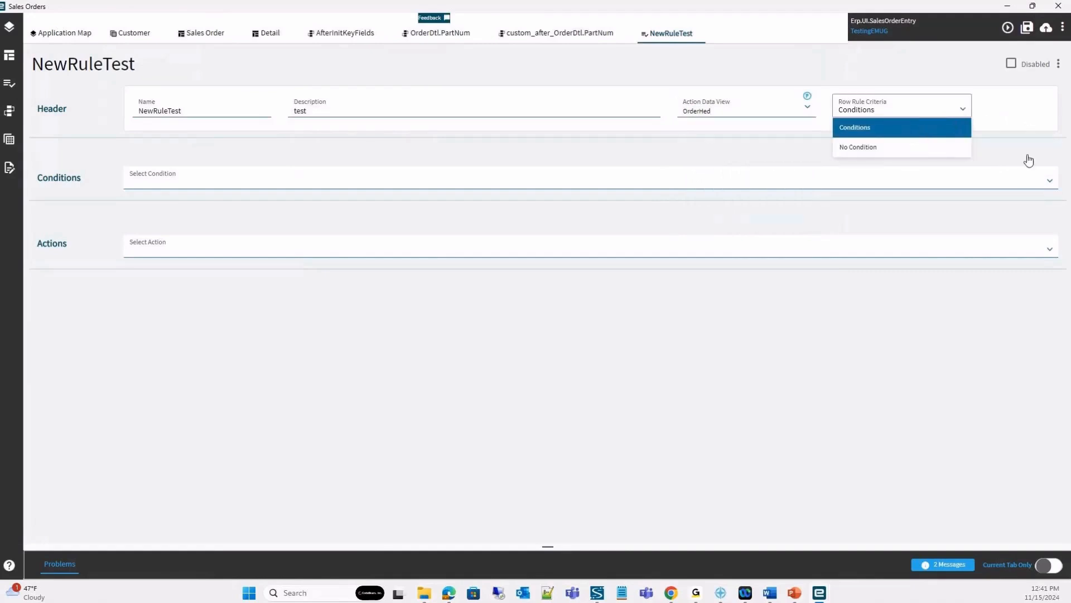
{"action": "left_click", "coordinate": [914, 106]}
Add a condition to the rule on the OrderHed PONum field with the Equal operator and an empty value.
{"action": "left_click", "coordinate": [206, 176]}
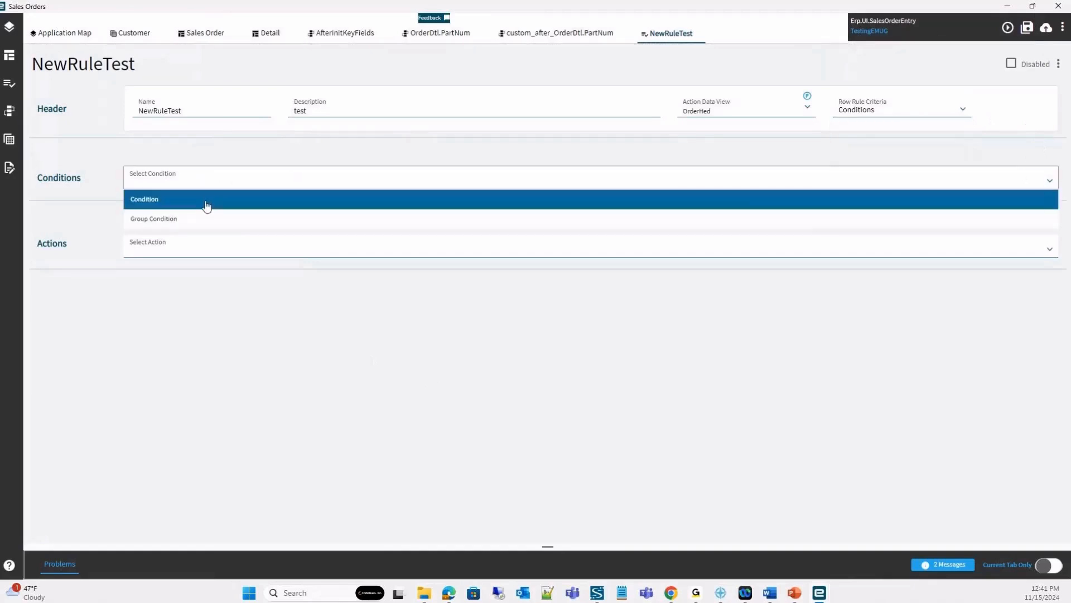
{"action": "left_click", "coordinate": [186, 201]}
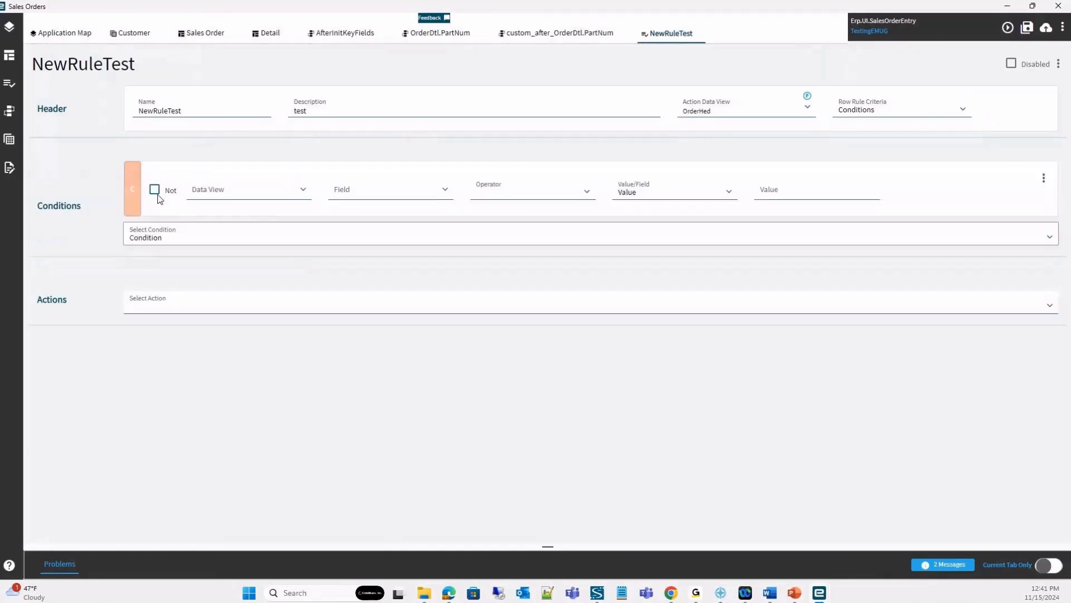
{"action": "left_click", "coordinate": [303, 193]}
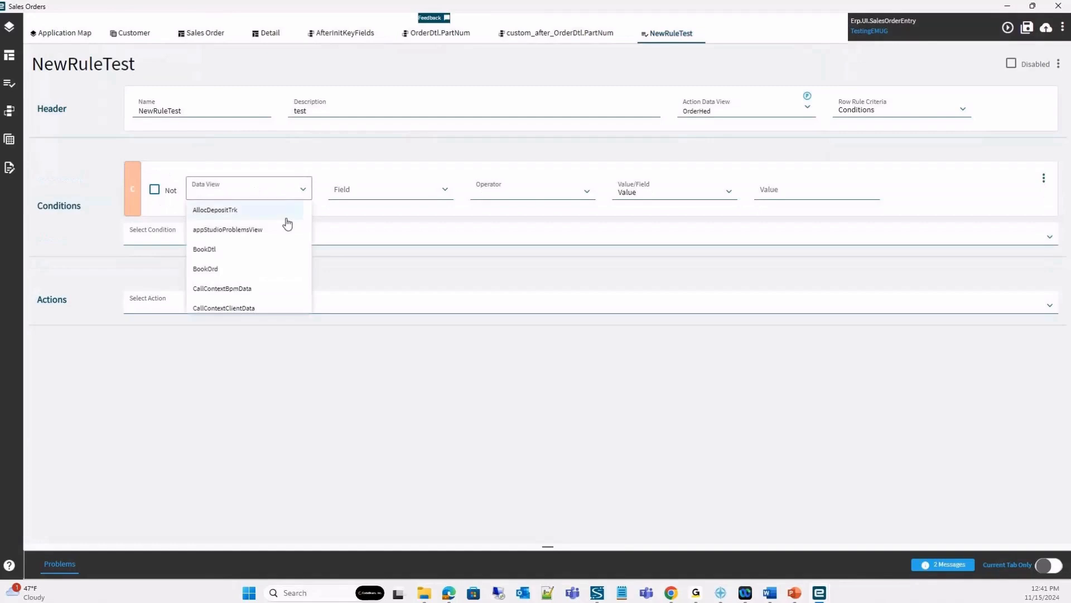
{"action": "type", "text": "orderhed"}
{"action": "left_click", "coordinate": [443, 195]}
{"action": "type", "text": "ponum"}
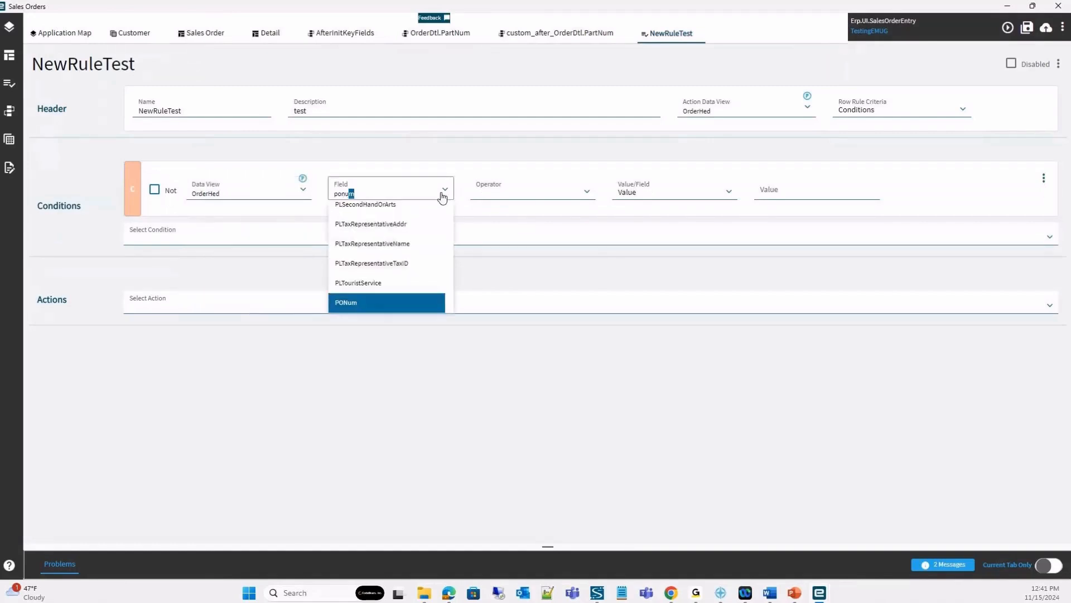
{"action": "left_click", "coordinate": [590, 178]}
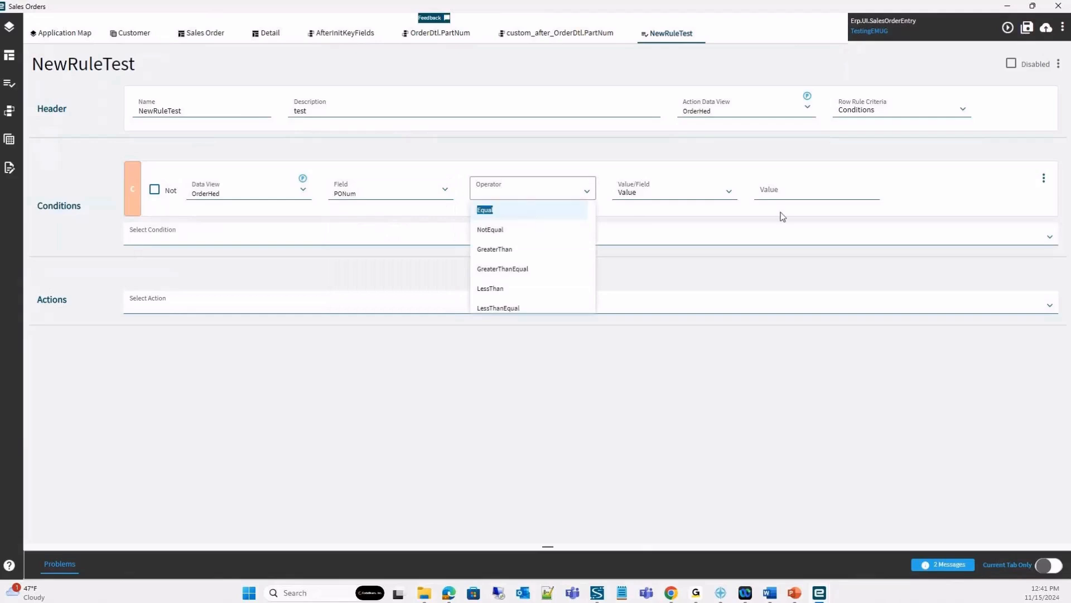
{"action": "left_click", "coordinate": [798, 192]}
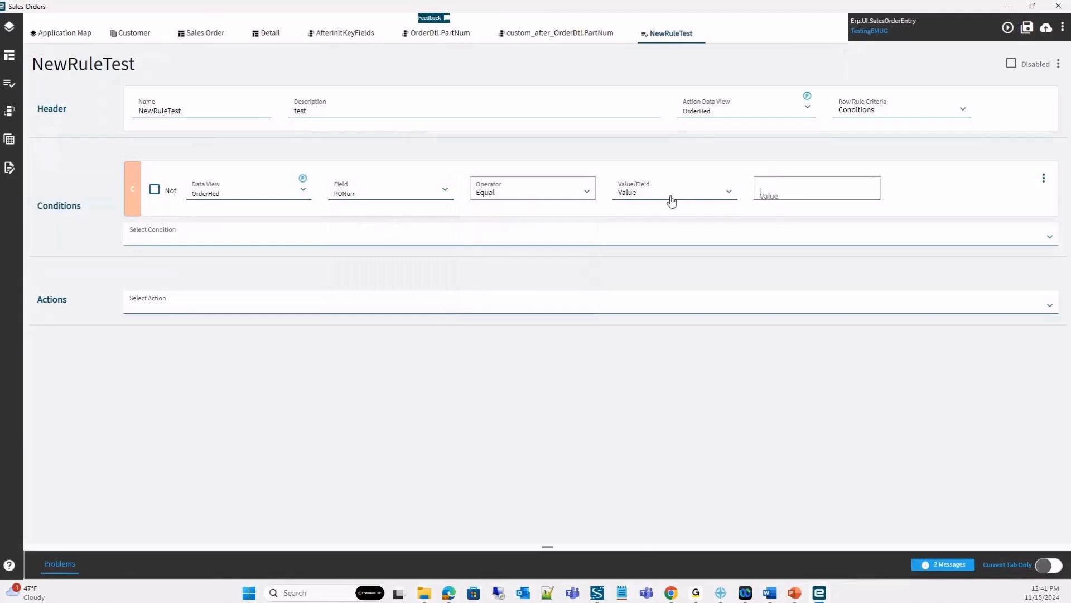
Try comparing the condition against a field, and return the comparison to an empty value.
{"action": "left_click", "coordinate": [725, 194]}
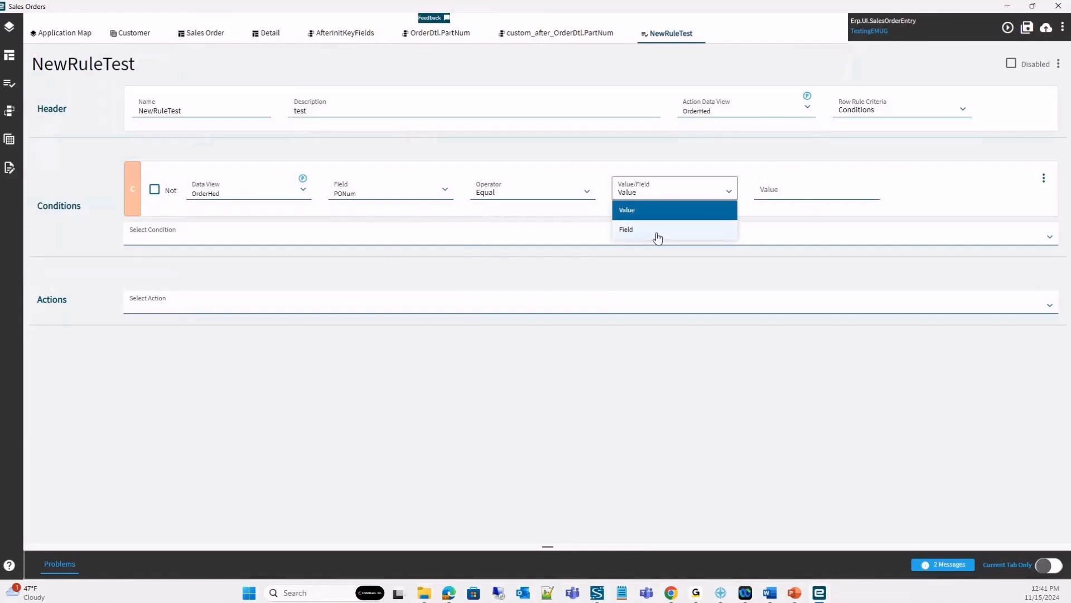
{"action": "left_click", "coordinate": [674, 230]}
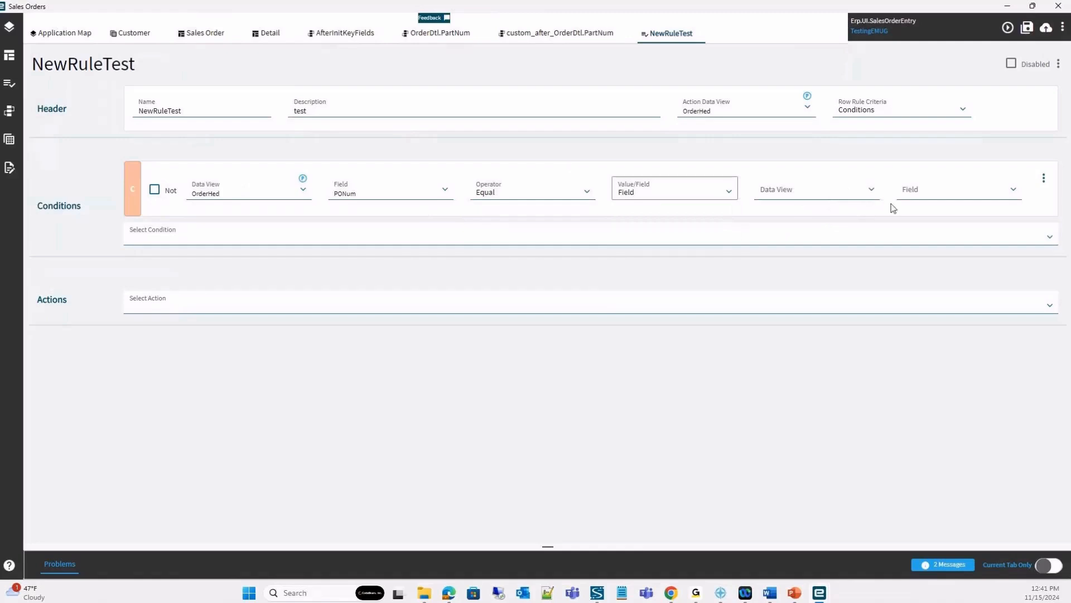
{"action": "left_click", "coordinate": [729, 192]}
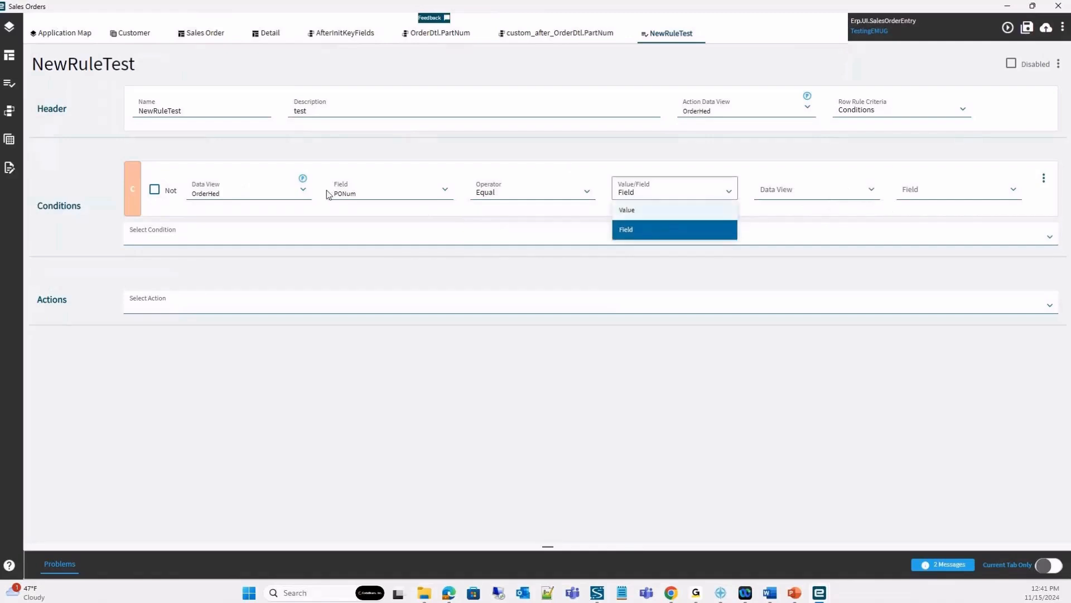
{"action": "left_click", "coordinate": [650, 212]}
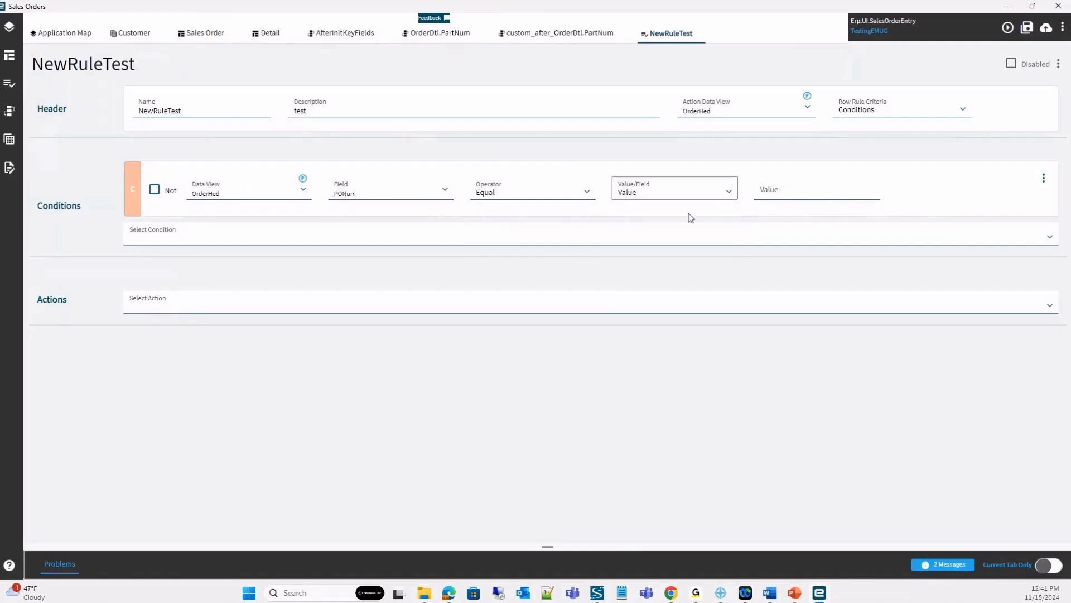
{"action": "left_click", "coordinate": [813, 191]}
Add a SettingStyle.Status action to the rule for the PONum field with the Highlight status.
{"action": "left_click", "coordinate": [189, 311]}
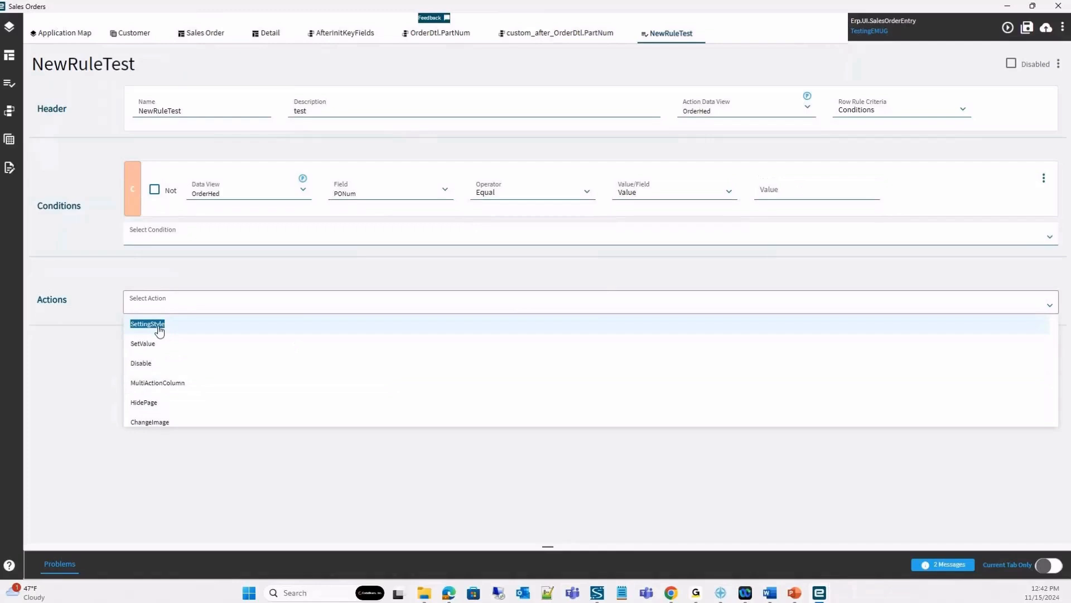
{"action": "left_click", "coordinate": [181, 331]}
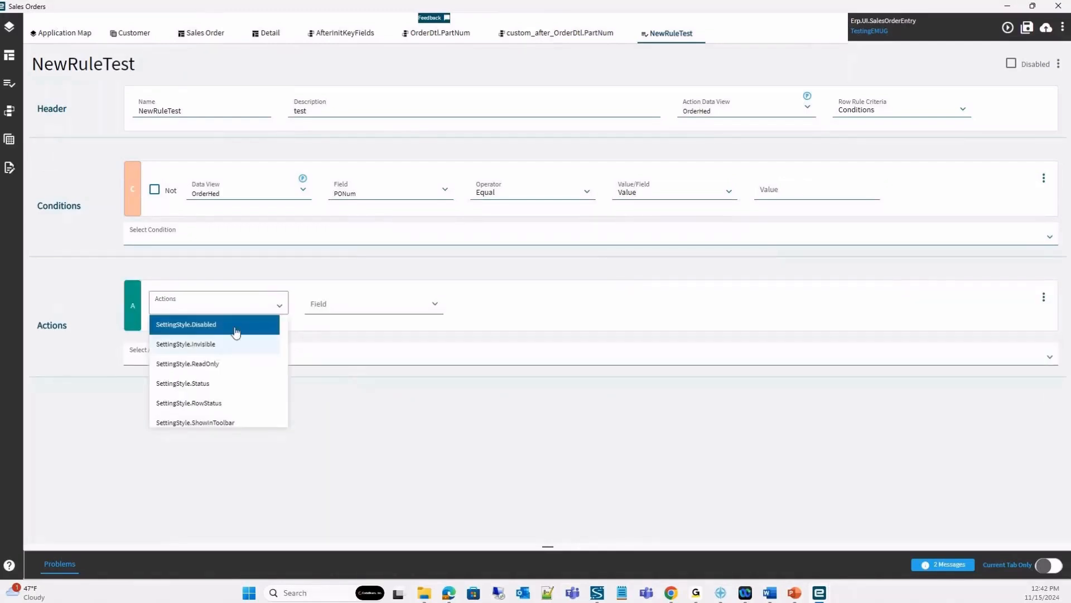
{"action": "left_click", "coordinate": [183, 383]}
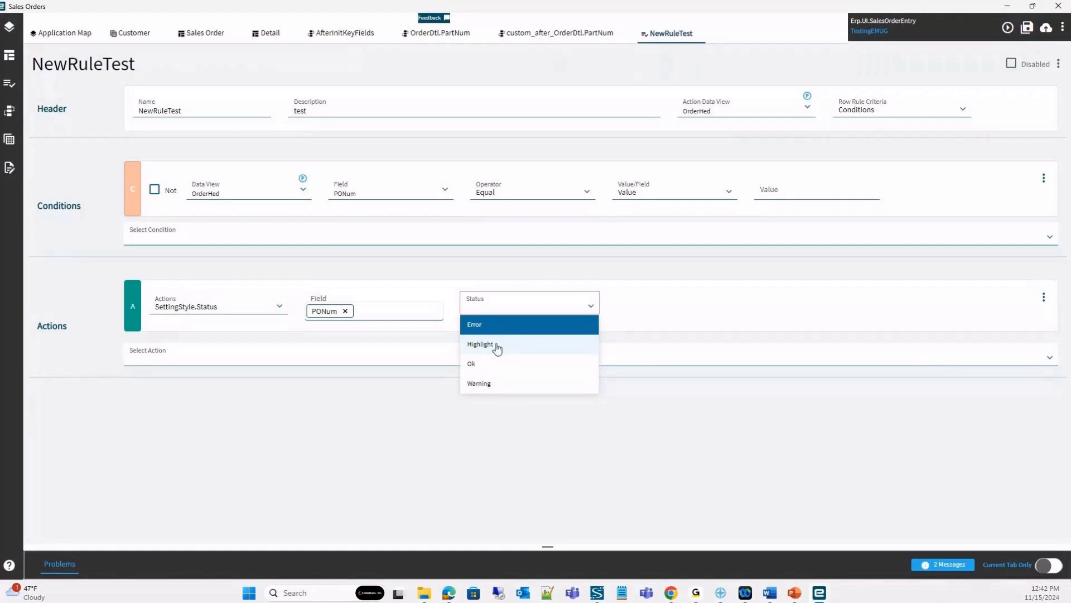
{"action": "left_click", "coordinate": [491, 346]}
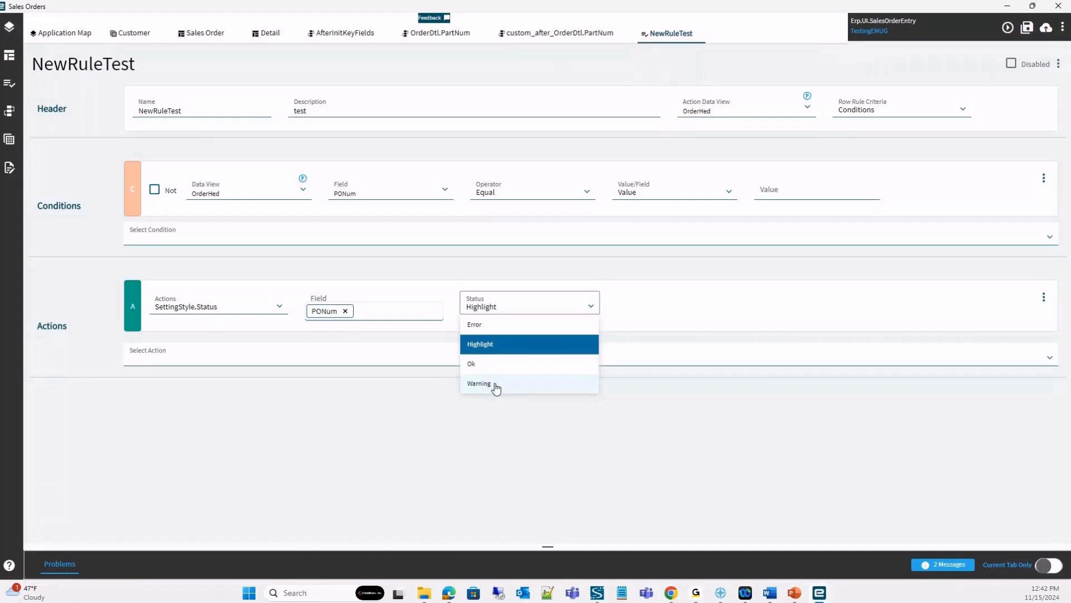
{"action": "left_click", "coordinate": [551, 345]}
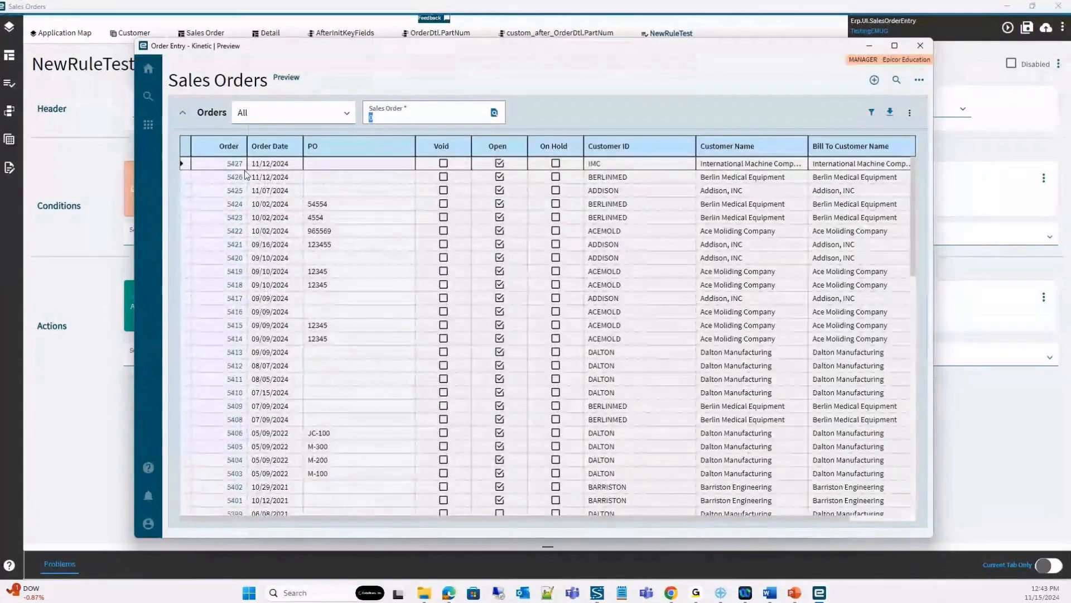
Test the rule in the preview by opening the first listed order and entering test as its PO, and return to the rule.
{"action": "left_click", "coordinate": [233, 165]}
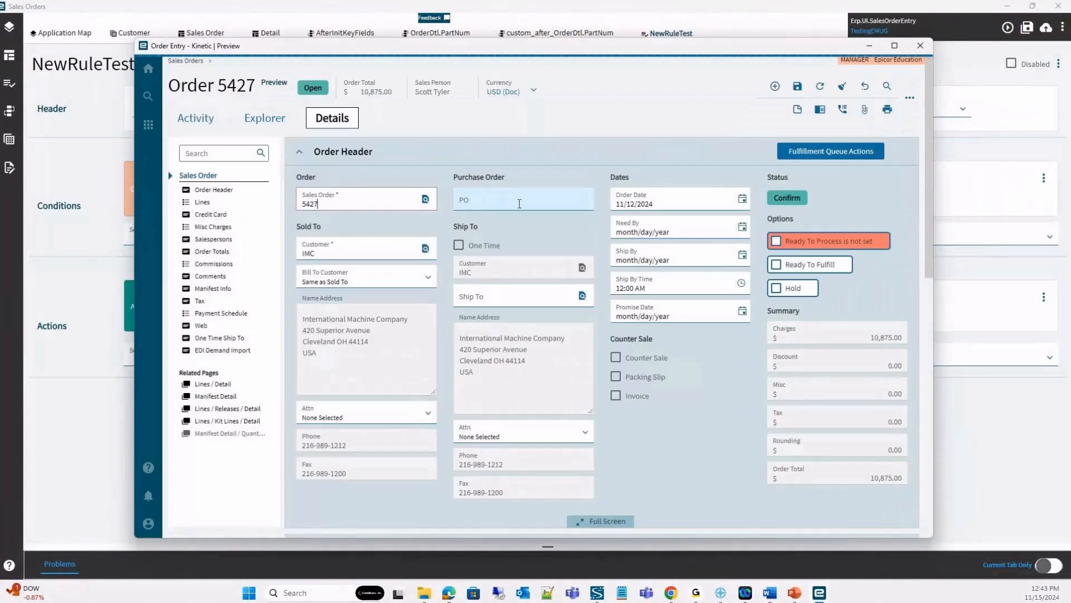
{"action": "left_click", "coordinate": [474, 200]}
{"action": "type", "text": "test"}
{"action": "key", "text": "Tab"}
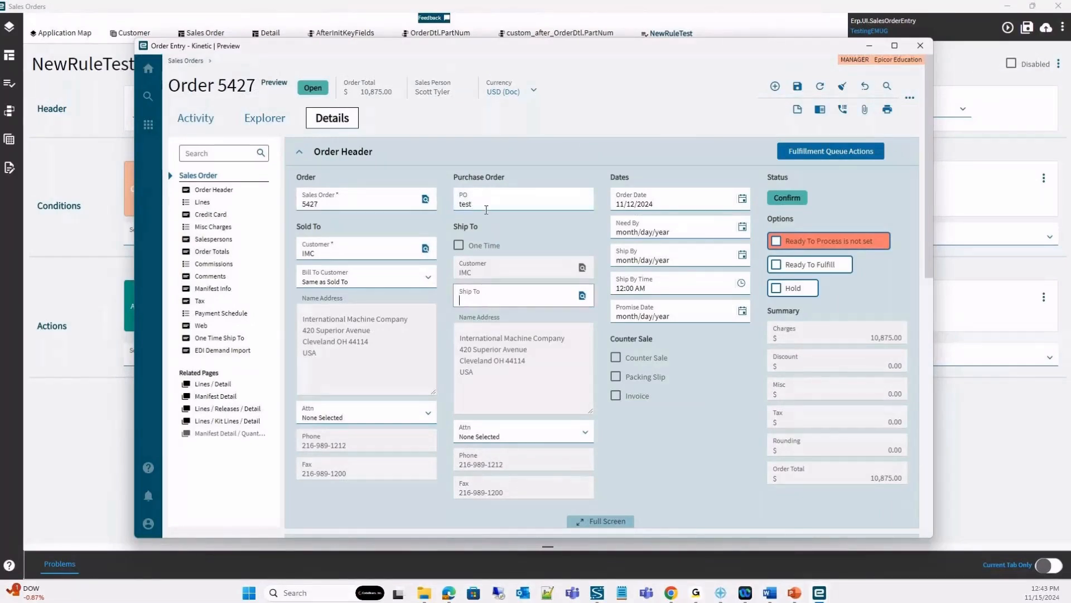
{"action": "left_click", "coordinate": [32, 282]}
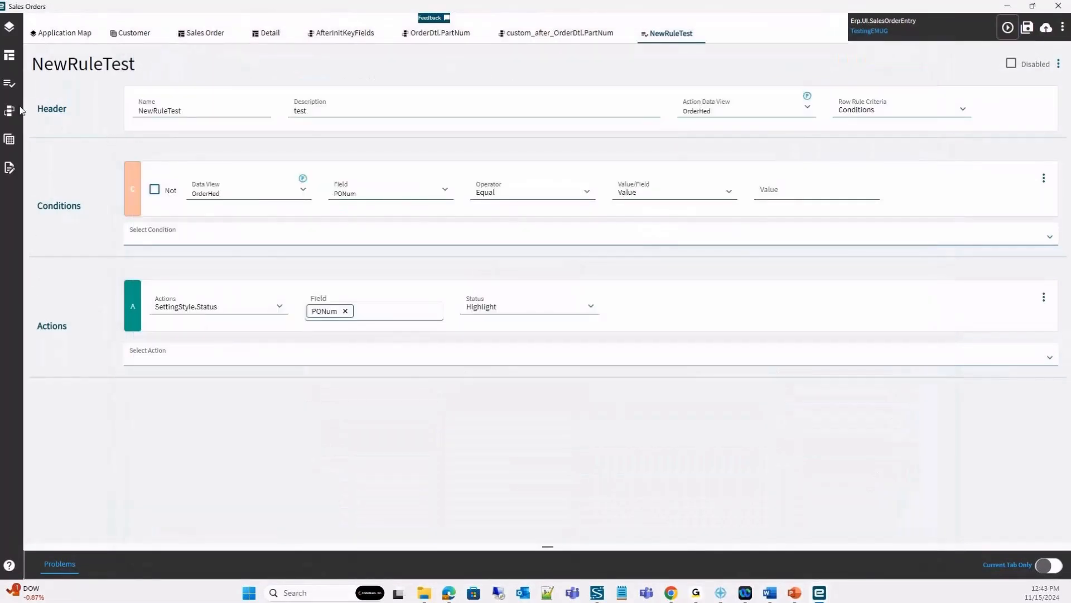
Examine the basic, data binding and behavior properties of the Sales Order number field on the Sales Order page.
{"action": "left_click", "coordinate": [206, 33]}
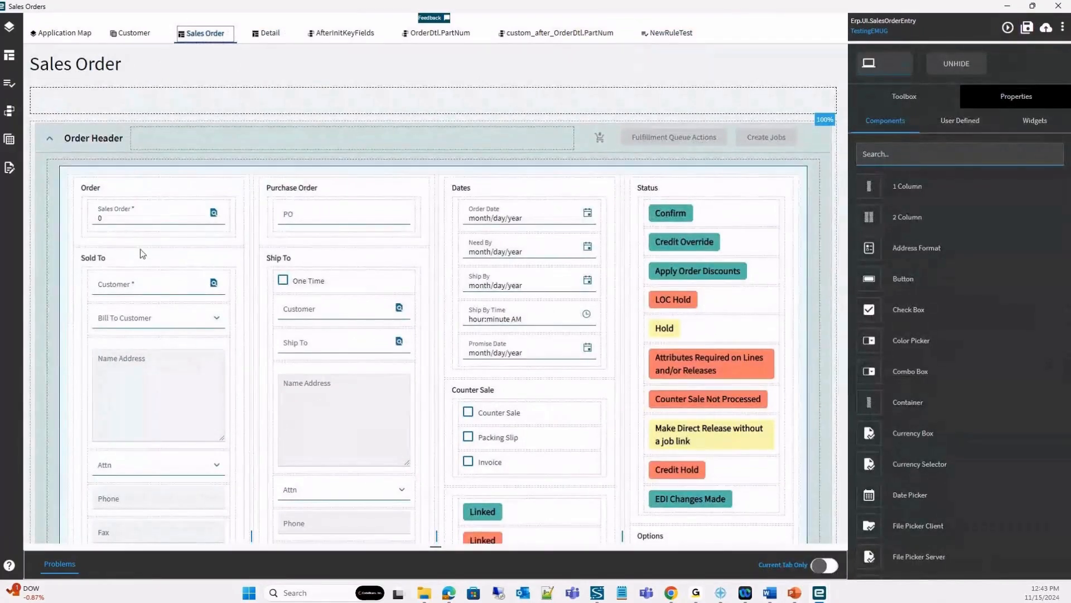
{"action": "left_click", "coordinate": [155, 324]}
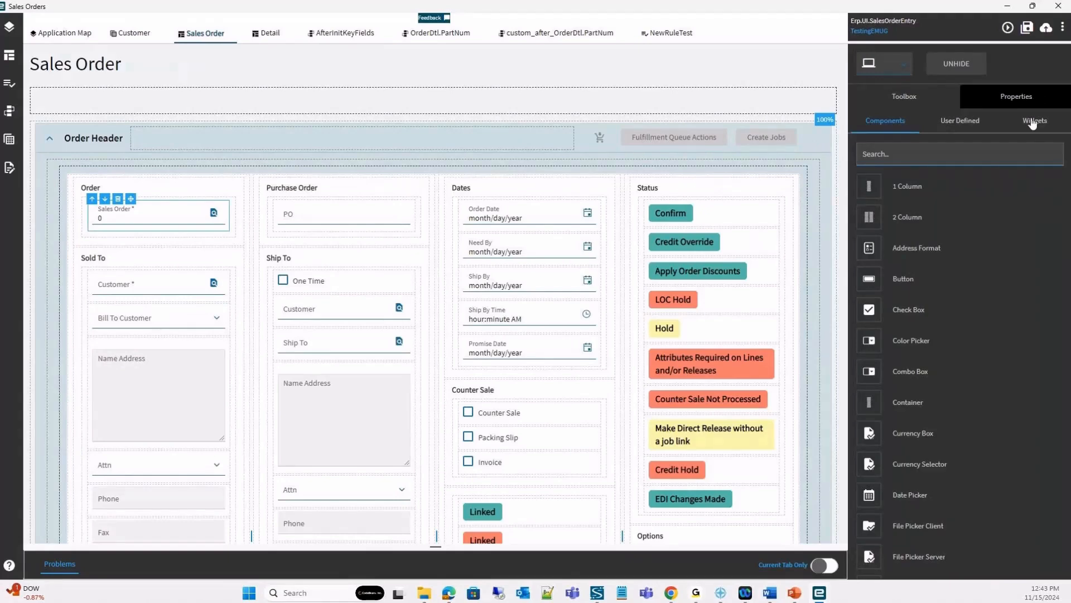
{"action": "left_click", "coordinate": [1029, 100]}
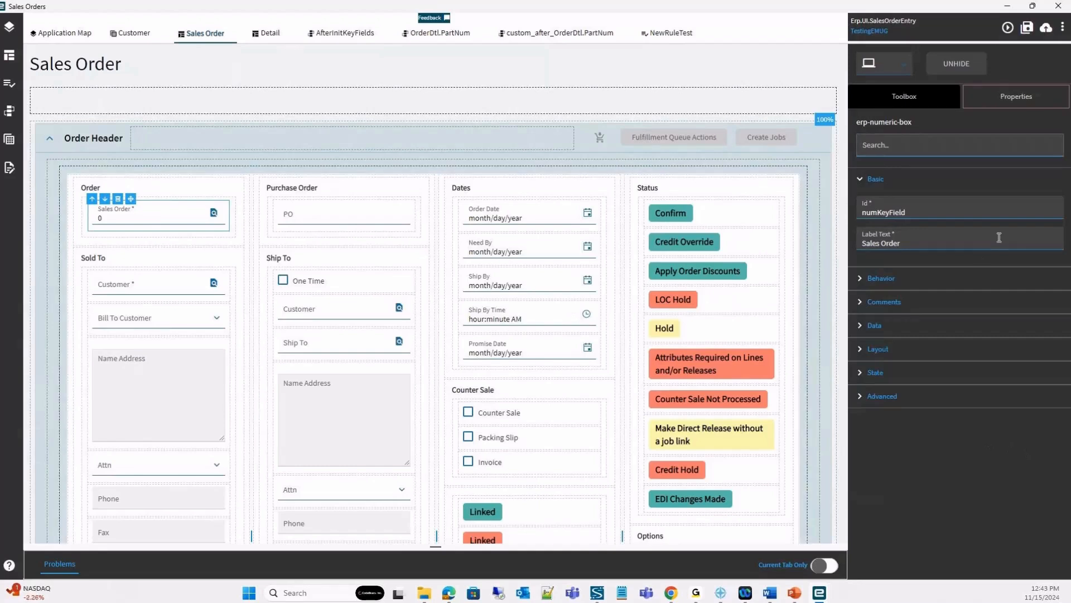
{"action": "left_click", "coordinate": [871, 324]}
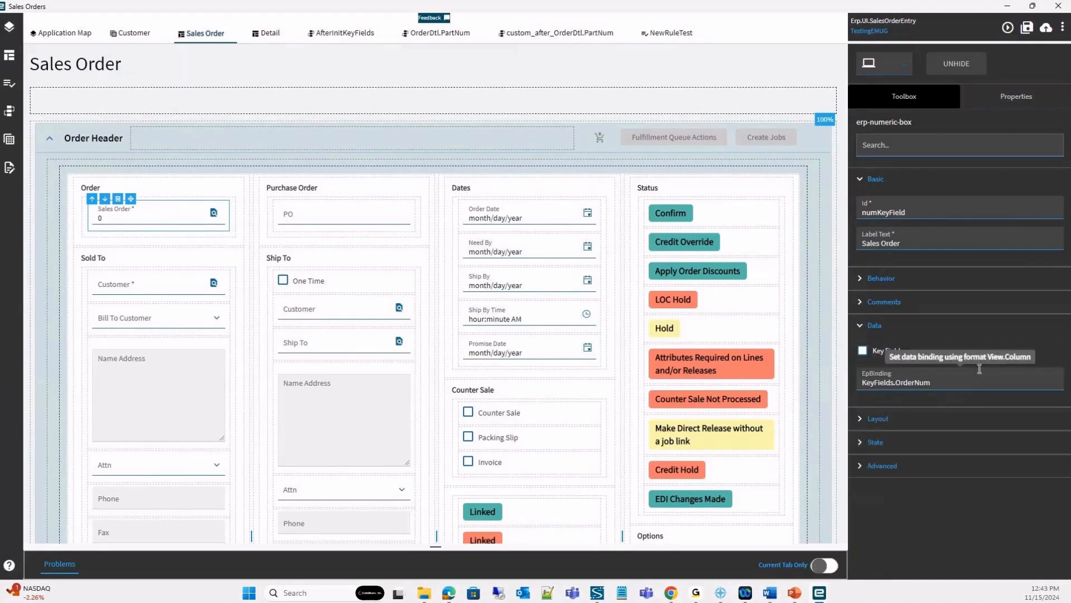
{"action": "left_click", "coordinate": [881, 279]}
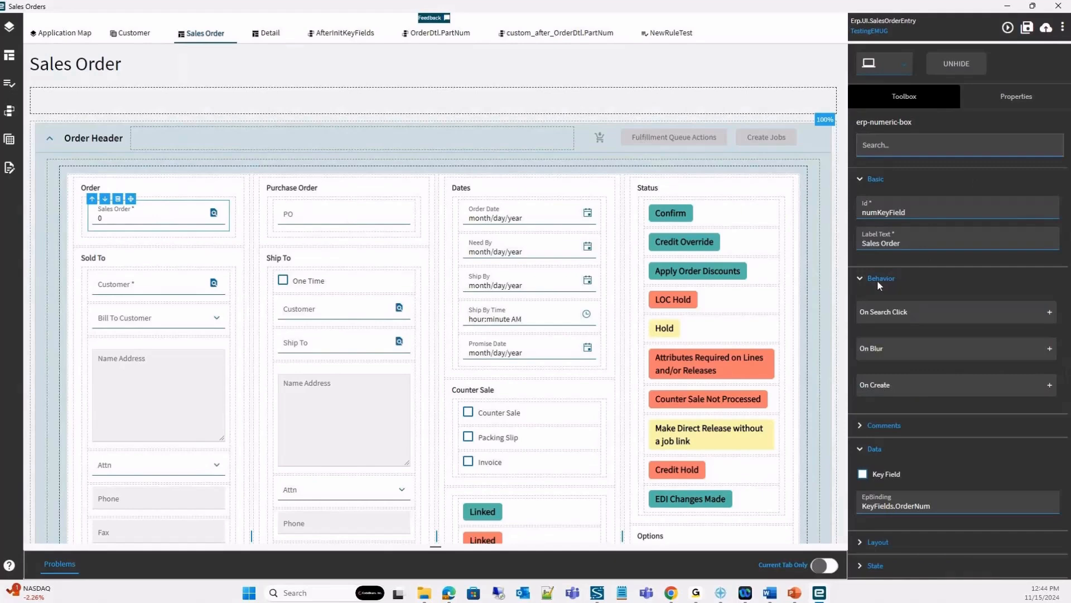
{"action": "scroll", "coordinate": [950, 366], "scroll_direction": "down", "scroll_amount": 1}
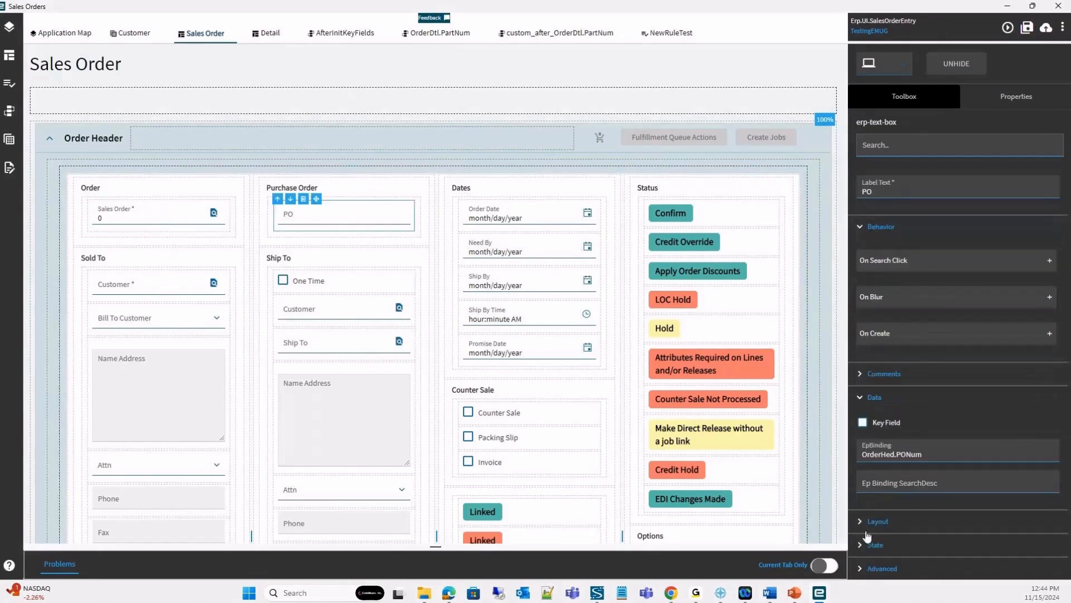
Try hiding the PO field through its state properties, and make it visible again.
{"action": "left_click", "coordinate": [860, 541]}
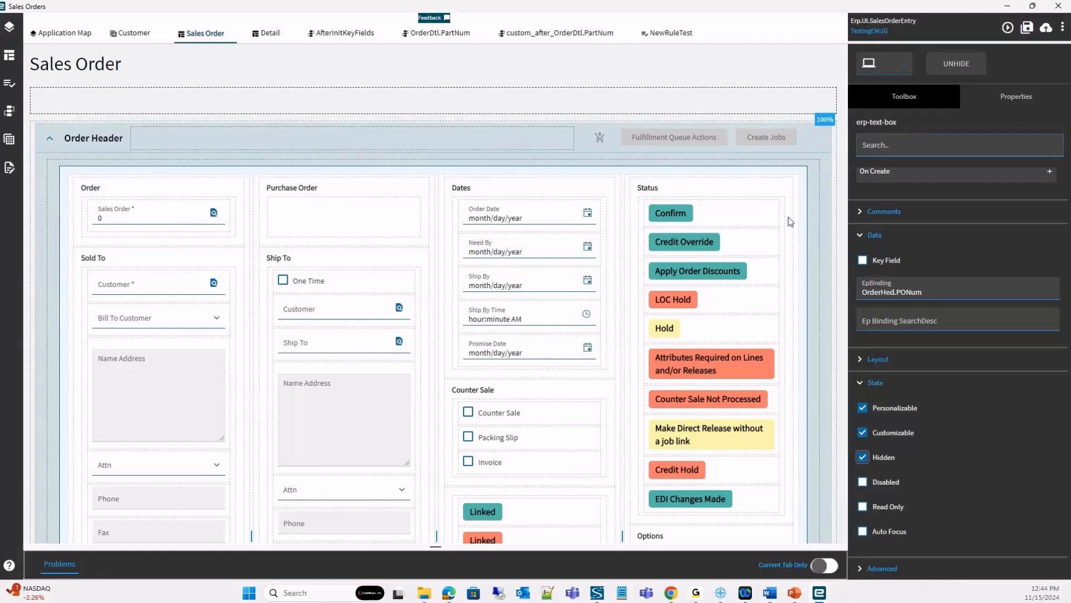
{"action": "left_click", "coordinate": [956, 65]}
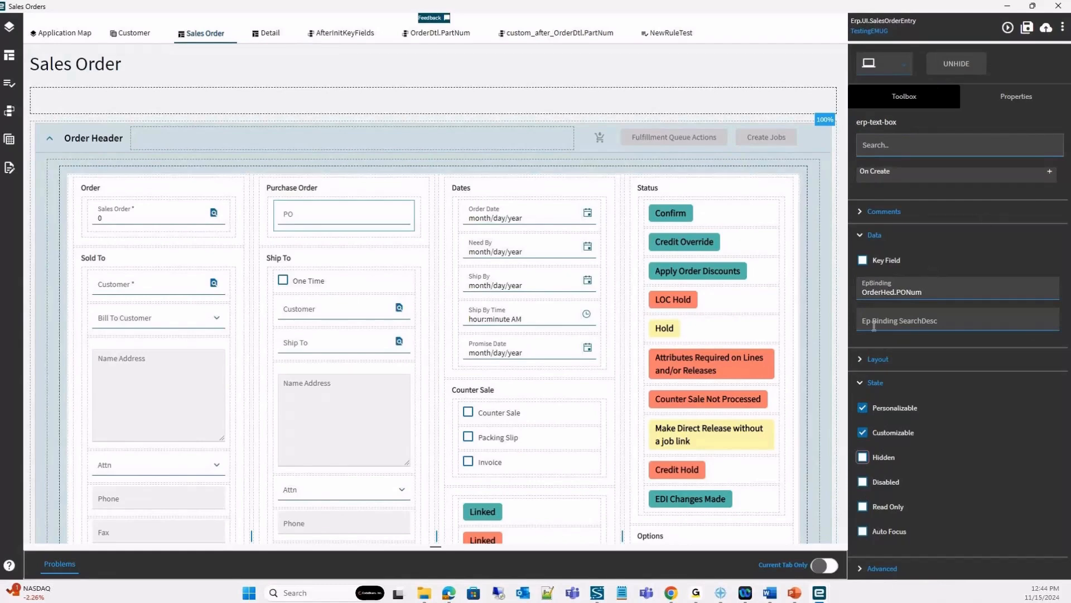
{"action": "scroll", "coordinate": [867, 279], "scroll_direction": "up", "scroll_amount": 4}
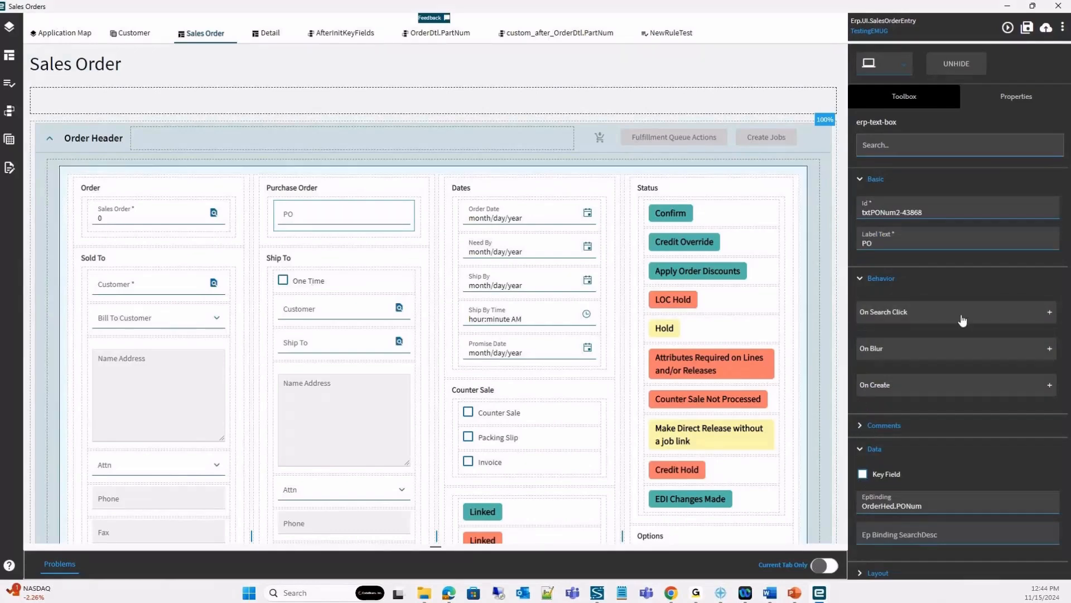
Add a Button component below the Sold To group in the first column of the Sales Order page.
{"action": "scroll", "coordinate": [177, 342], "scroll_direction": "down", "scroll_amount": 10}
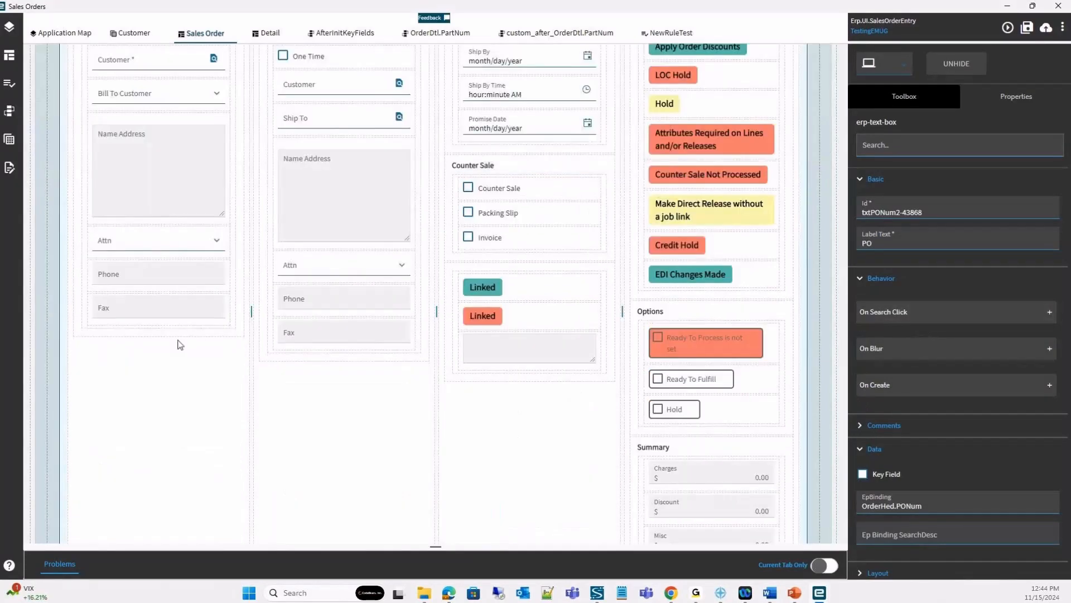
{"action": "scroll", "coordinate": [261, 500], "scroll_direction": "up", "scroll_amount": 4}
{"action": "left_click", "coordinate": [918, 96]}
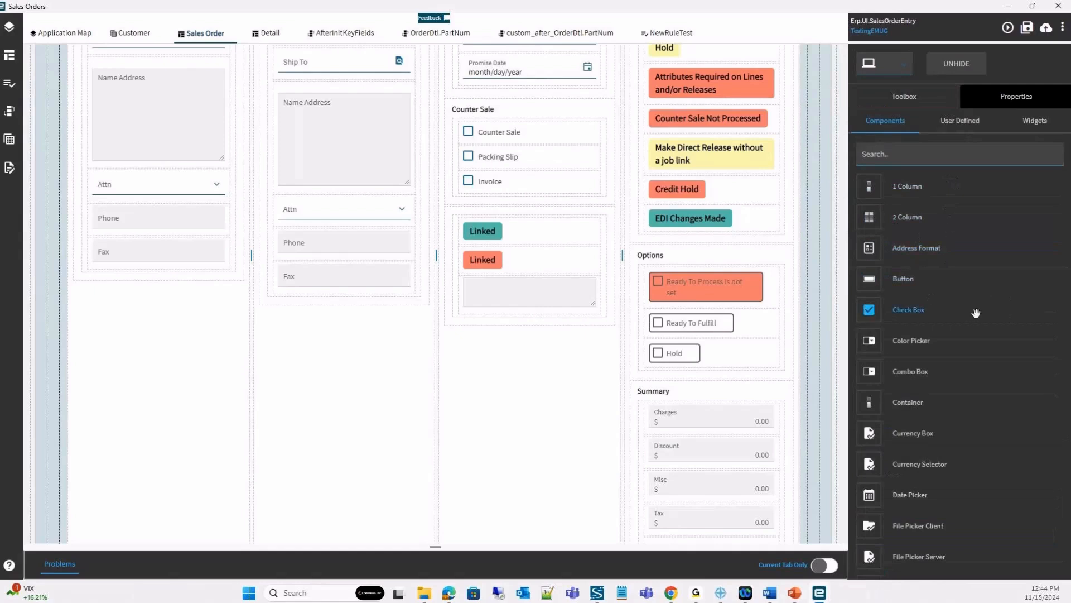
{"action": "left_click", "coordinate": [951, 279]}
Look through the list of components that can be added to the page.
{"action": "scroll", "coordinate": [951, 277], "scroll_direction": "down", "scroll_amount": 1}
{"action": "scroll", "coordinate": [965, 335], "scroll_direction": "down", "scroll_amount": 10}
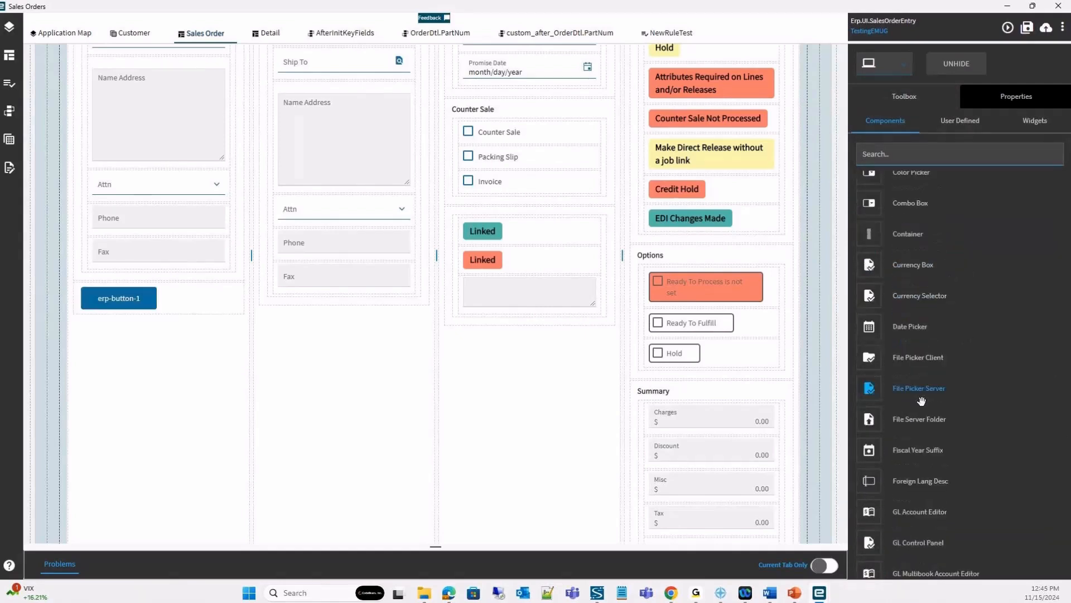
{"action": "scroll", "coordinate": [979, 387], "scroll_direction": "down", "scroll_amount": 7}
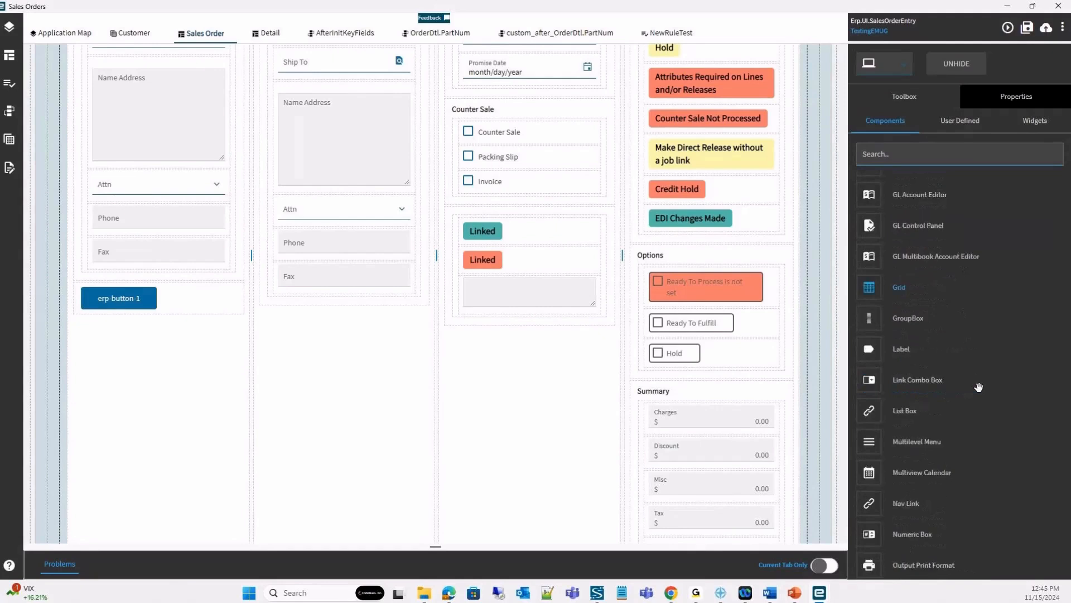
{"action": "scroll", "coordinate": [988, 397], "scroll_direction": "down", "scroll_amount": 3}
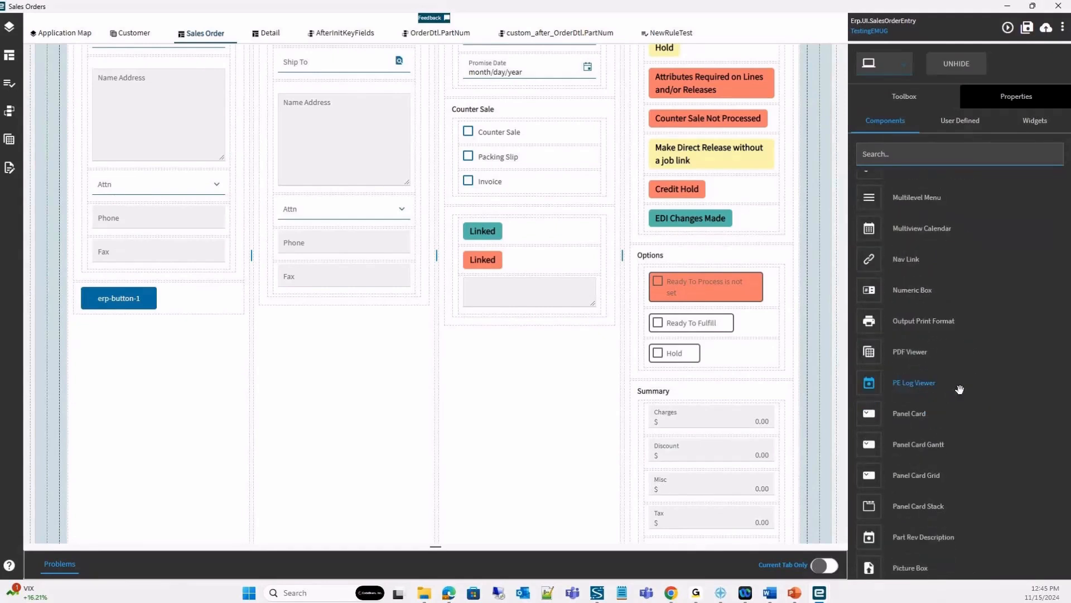
{"action": "scroll", "coordinate": [910, 374], "scroll_direction": "down", "scroll_amount": 9}
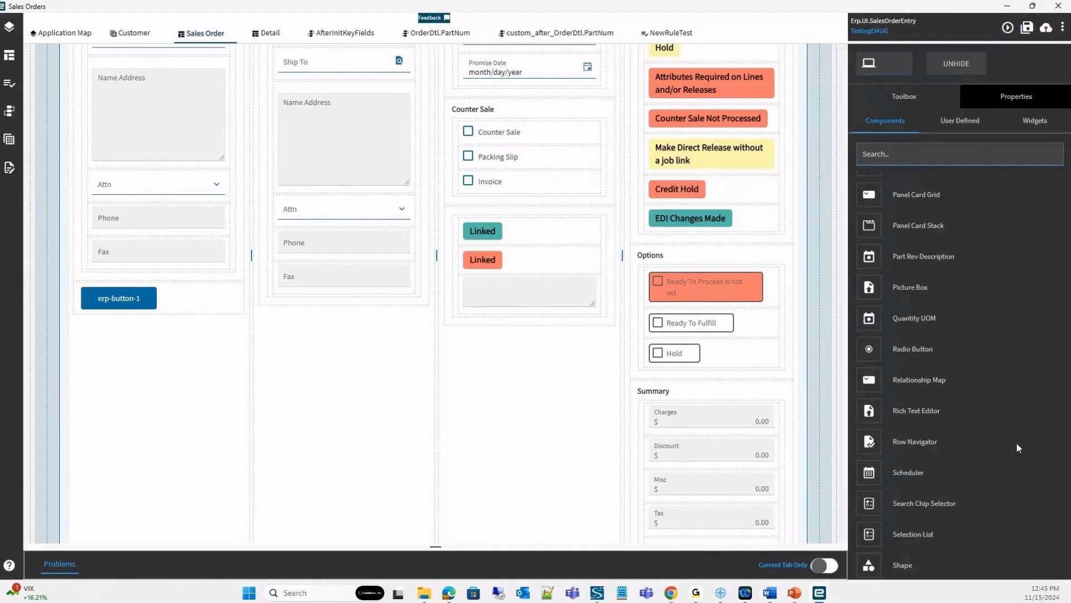
{"action": "scroll", "coordinate": [954, 502], "scroll_direction": "down", "scroll_amount": 4}
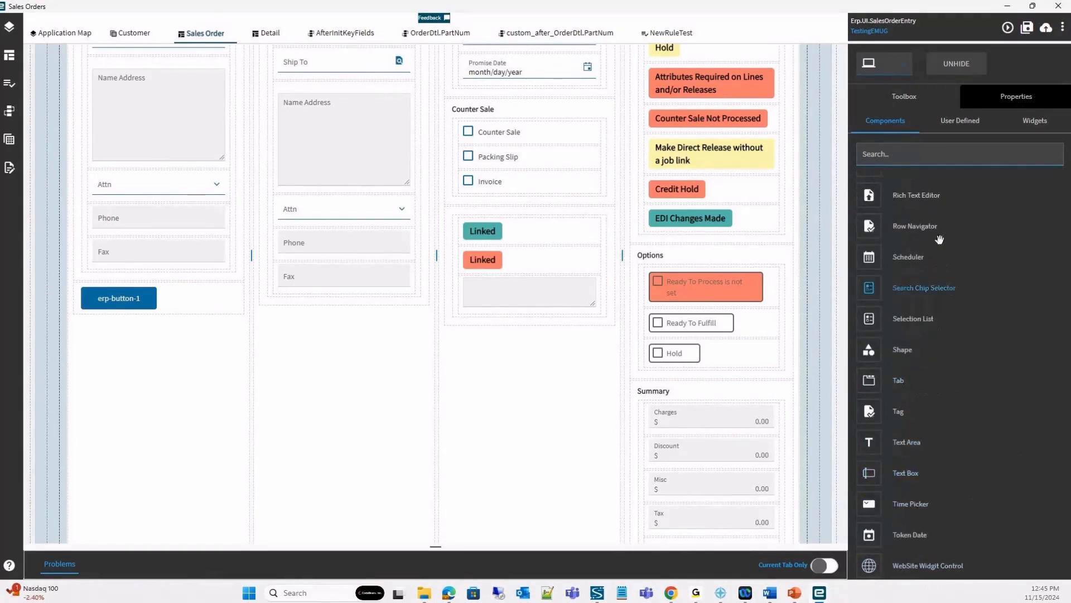
{"action": "scroll", "coordinate": [960, 234], "scroll_direction": "up", "scroll_amount": 1}
{"action": "scroll", "coordinate": [960, 235], "scroll_direction": "up", "scroll_amount": 5}
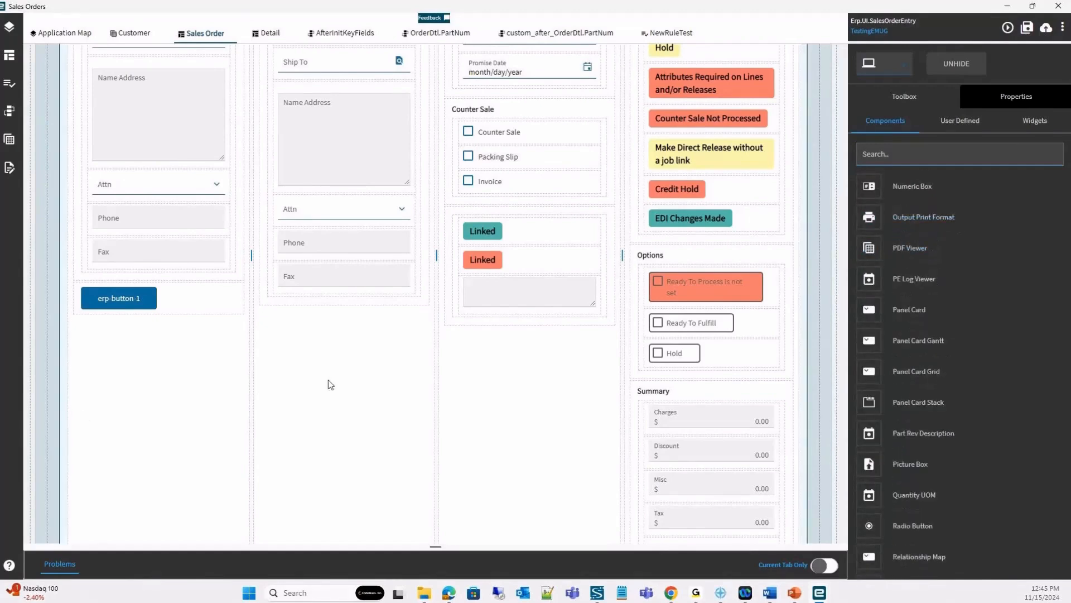
Set the new button's label text to Test and create an On Click event for it.
{"action": "left_click", "coordinate": [1013, 98]}
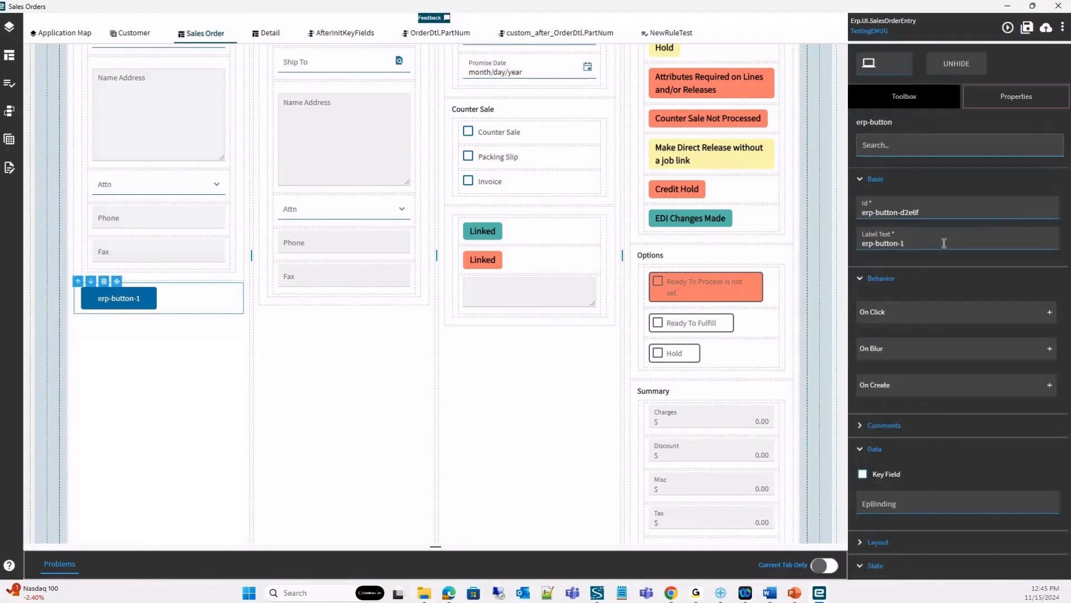
{"action": "type", "text": "Test"}
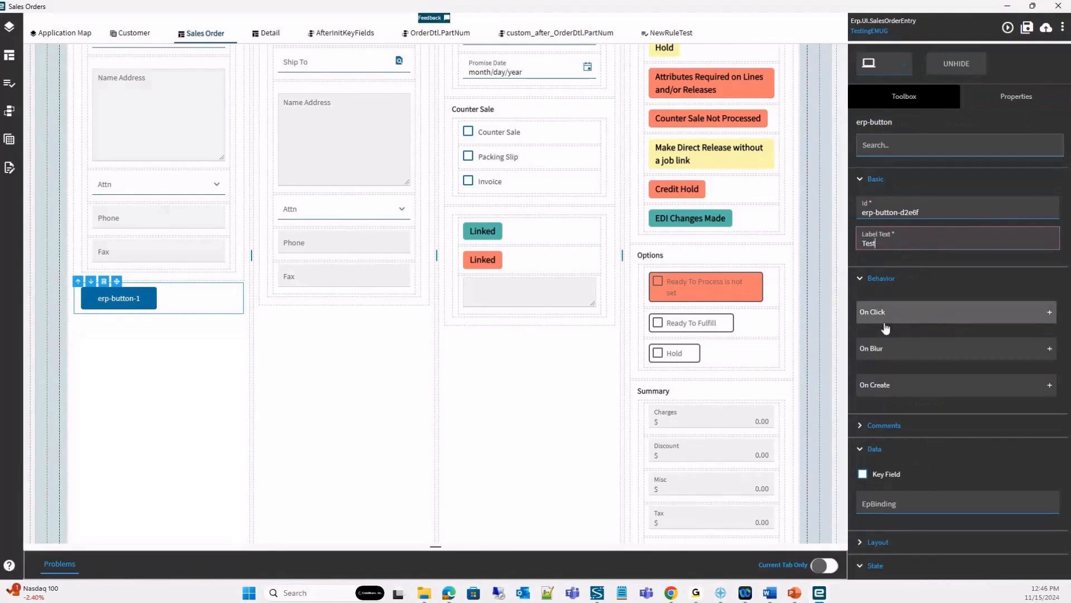
{"action": "left_click", "coordinate": [960, 321]}
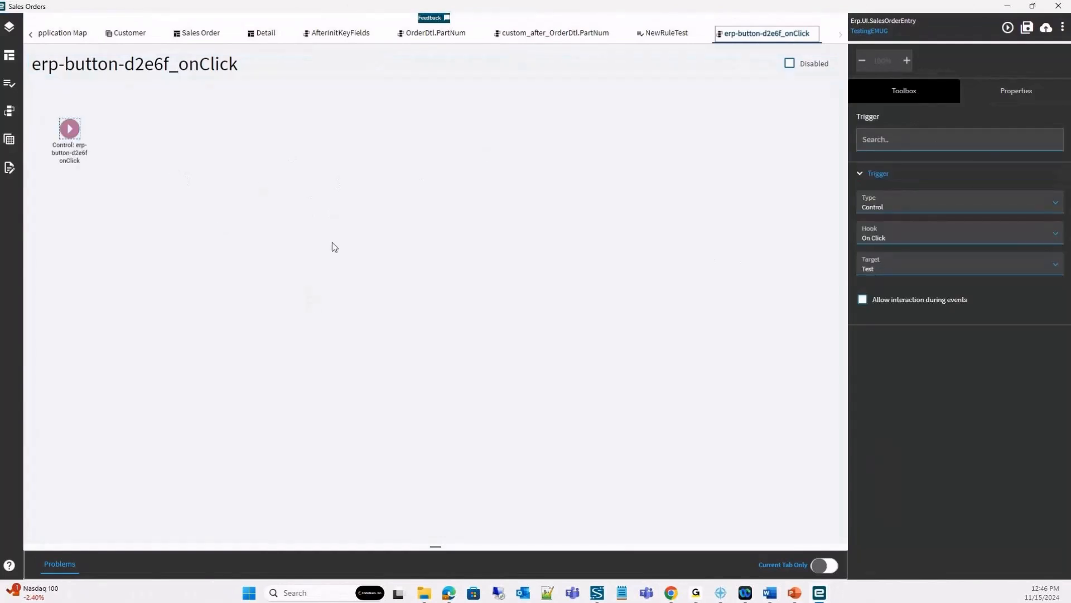
Add a dialog-show action after the trigger of the button's On Click event and show its properties.
{"action": "left_click", "coordinate": [1016, 100]}
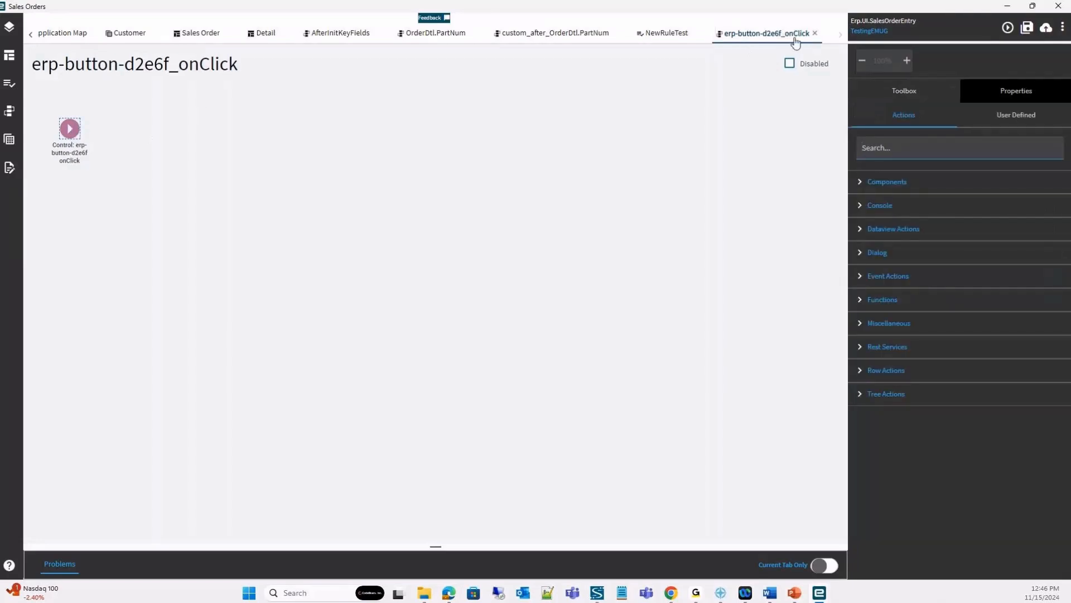
{"action": "left_click", "coordinate": [869, 254]}
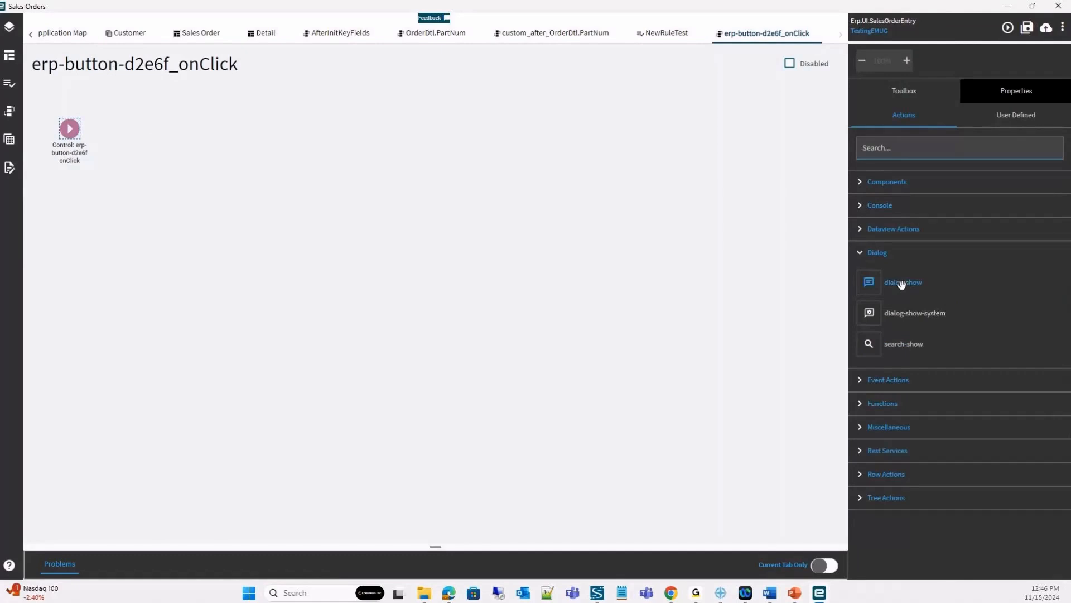
{"action": "left_click_drag", "start_coordinate": [902, 282], "coordinate": [249, 152]}
{"action": "left_click", "coordinate": [1049, 89]}
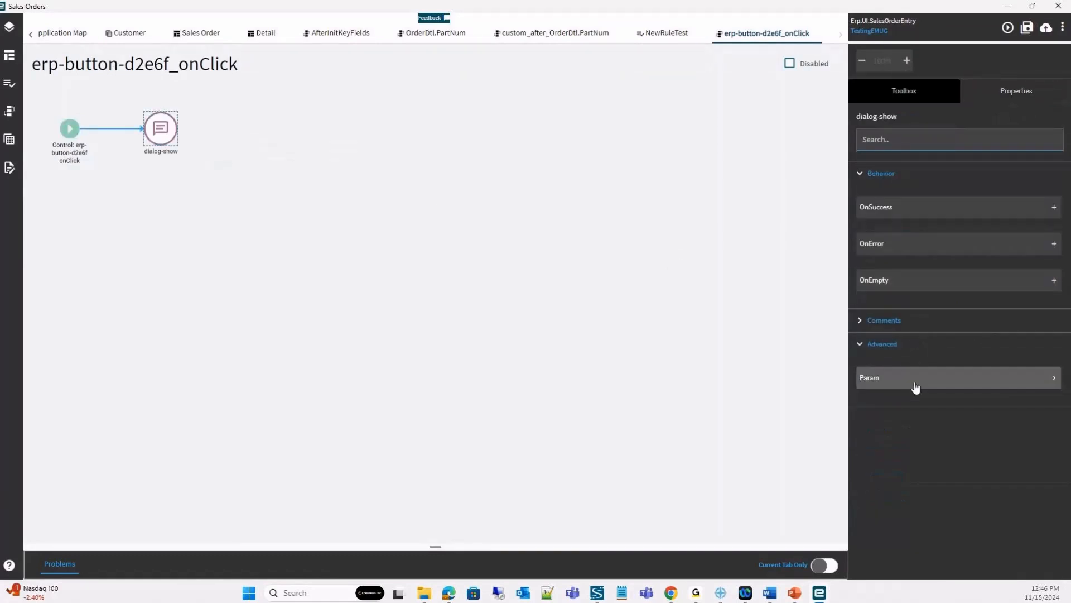
Set the dialog-show parameters to type okCancel and message "OrderNum {OrderHed.OrderNum}", and save the layer.
{"action": "left_click", "coordinate": [919, 384]}
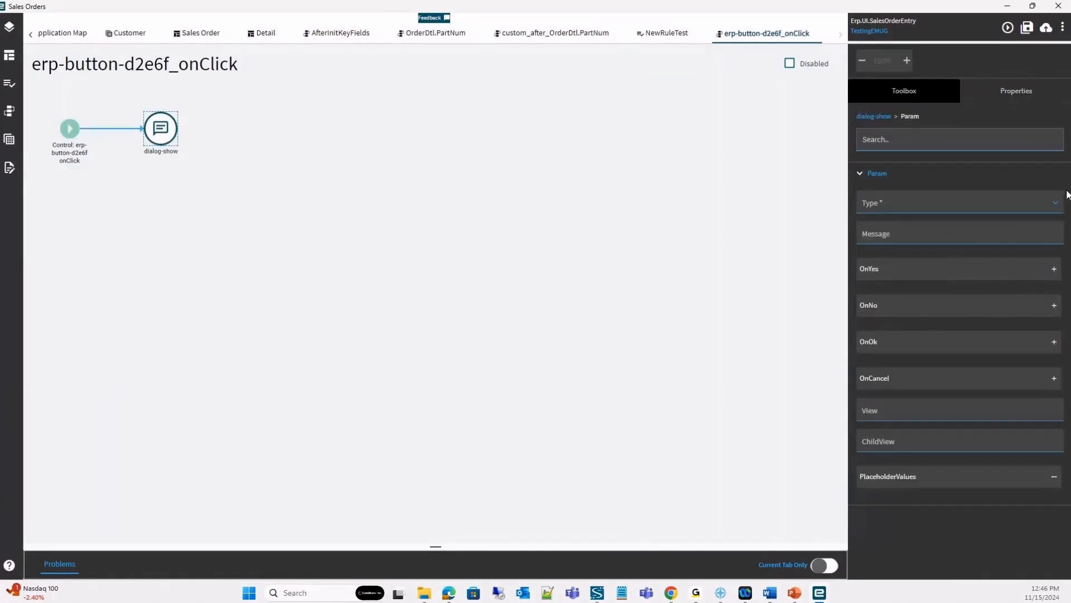
{"action": "left_click", "coordinate": [1055, 202]}
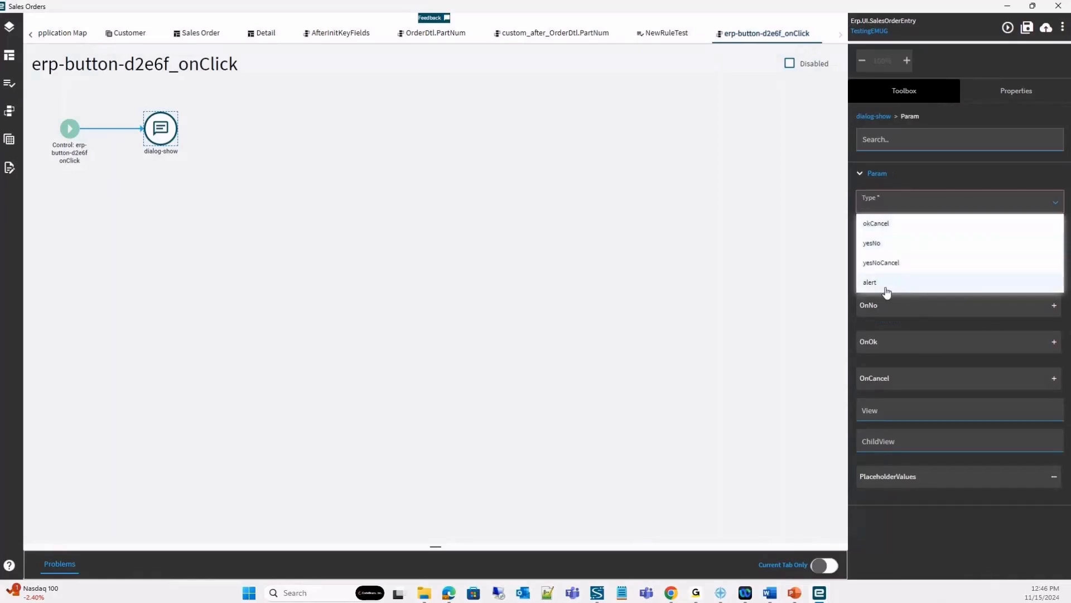
{"action": "left_click", "coordinate": [909, 232]}
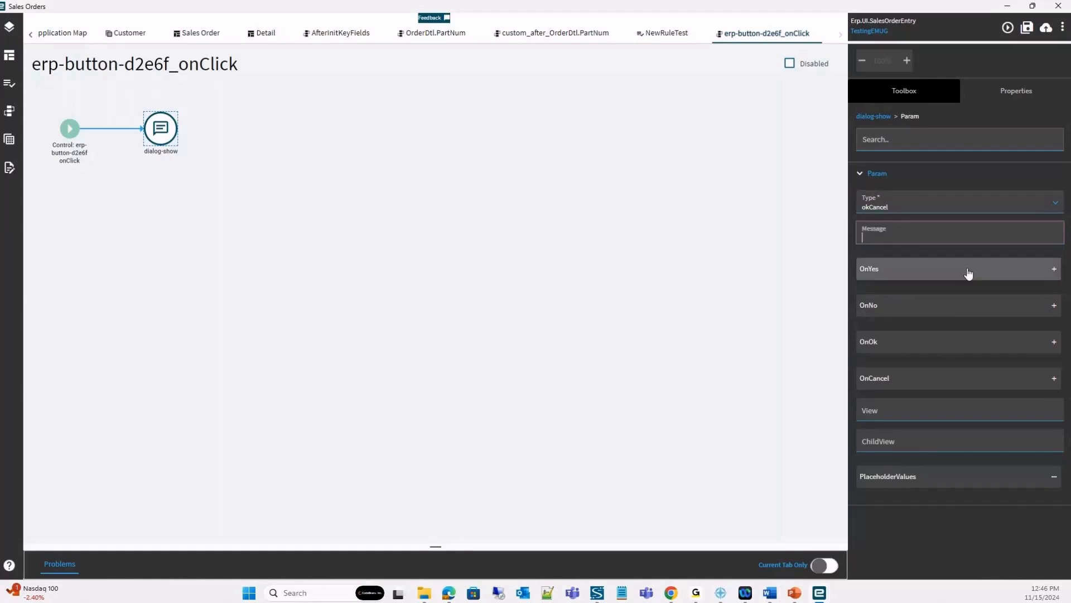
{"action": "type", "text": "OrderNum {OrderHEd."}
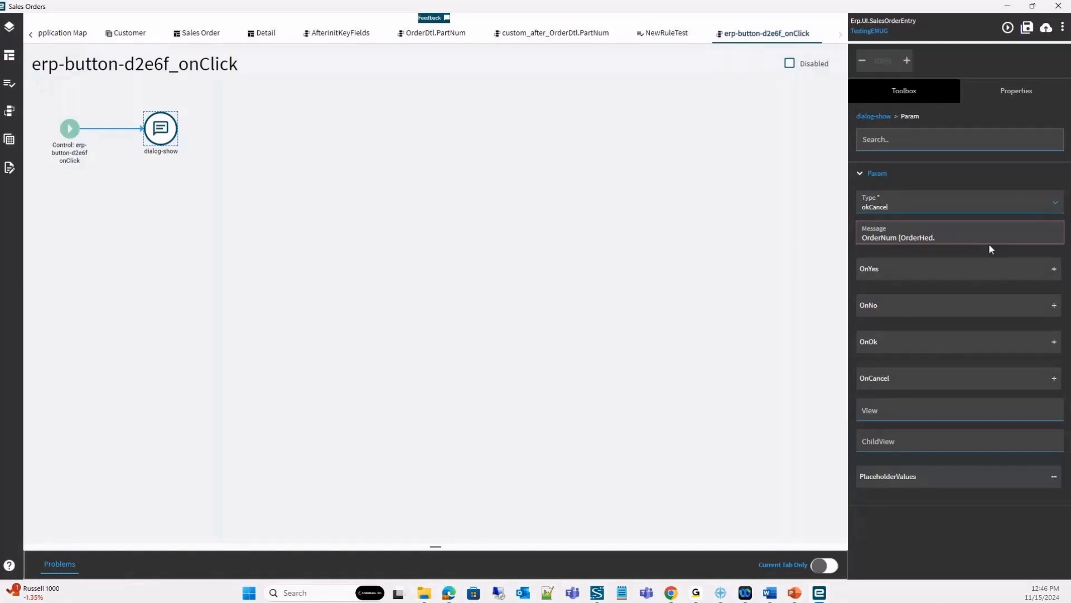
{"action": "type", "text": "OrderNum}"}
{"action": "key", "text": "ctrl+s"}
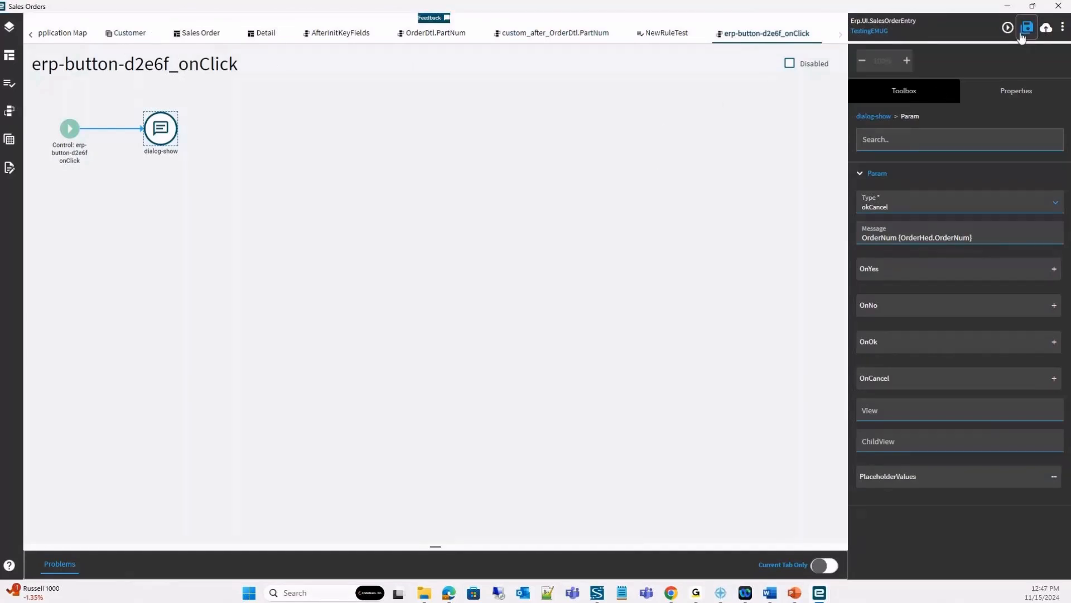
Preview the application, open the first listed order, run the Test button and accept its dialog.
{"action": "left_click", "coordinate": [1004, 31]}
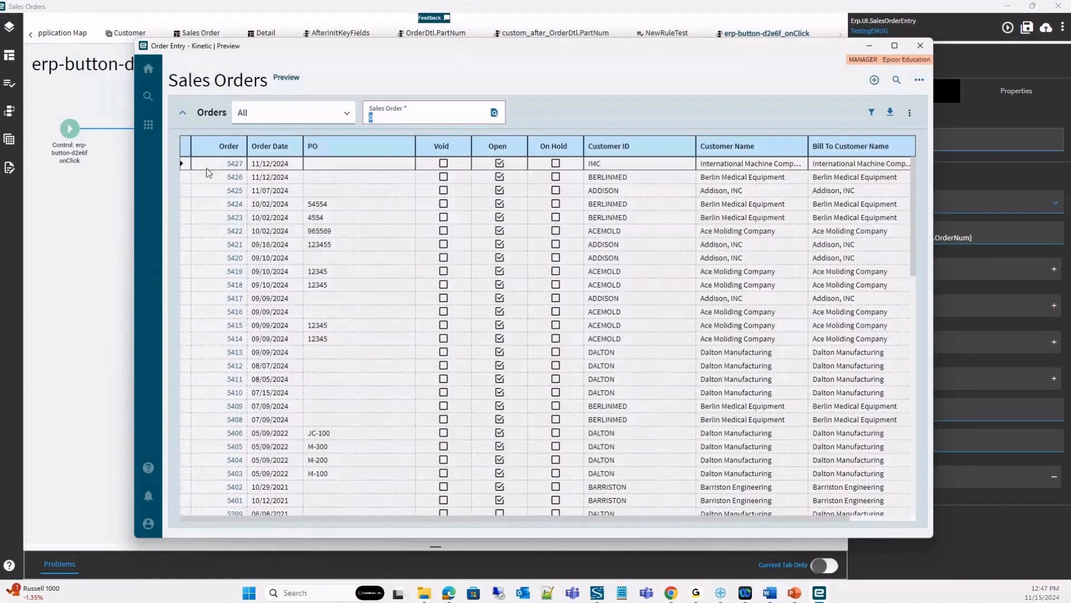
{"action": "left_click", "coordinate": [234, 164]}
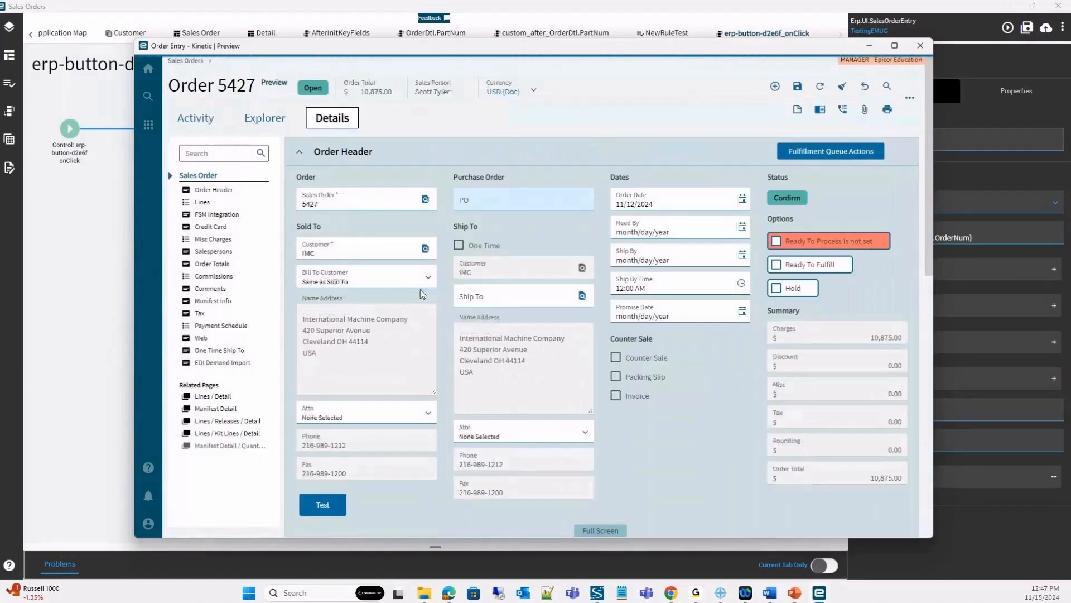
{"action": "scroll", "coordinate": [420, 322], "scroll_direction": "down", "scroll_amount": 5}
{"action": "left_click", "coordinate": [323, 224]}
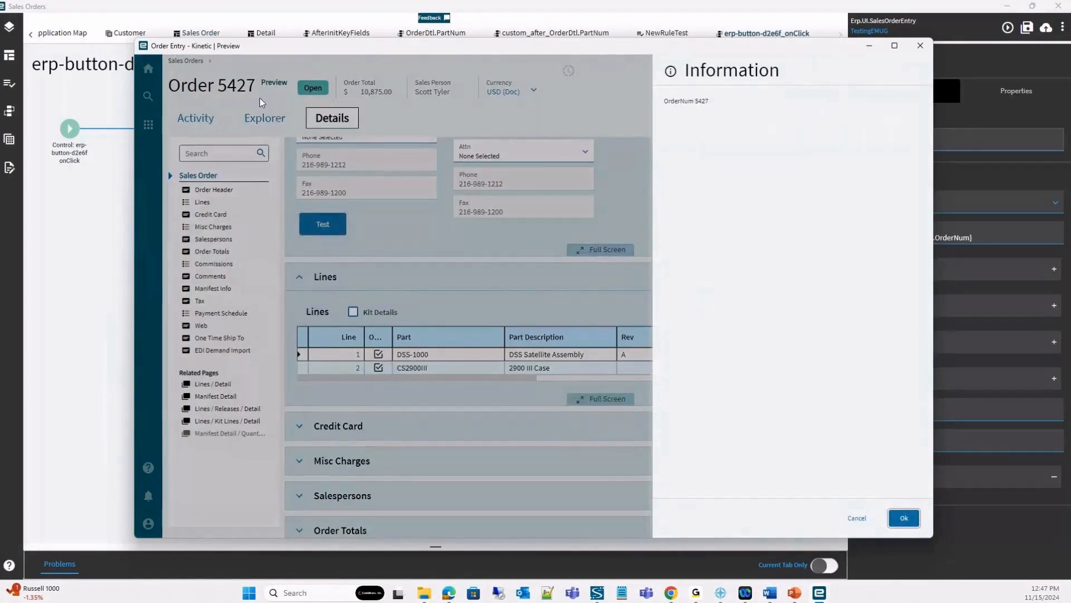
{"action": "left_click", "coordinate": [904, 518]}
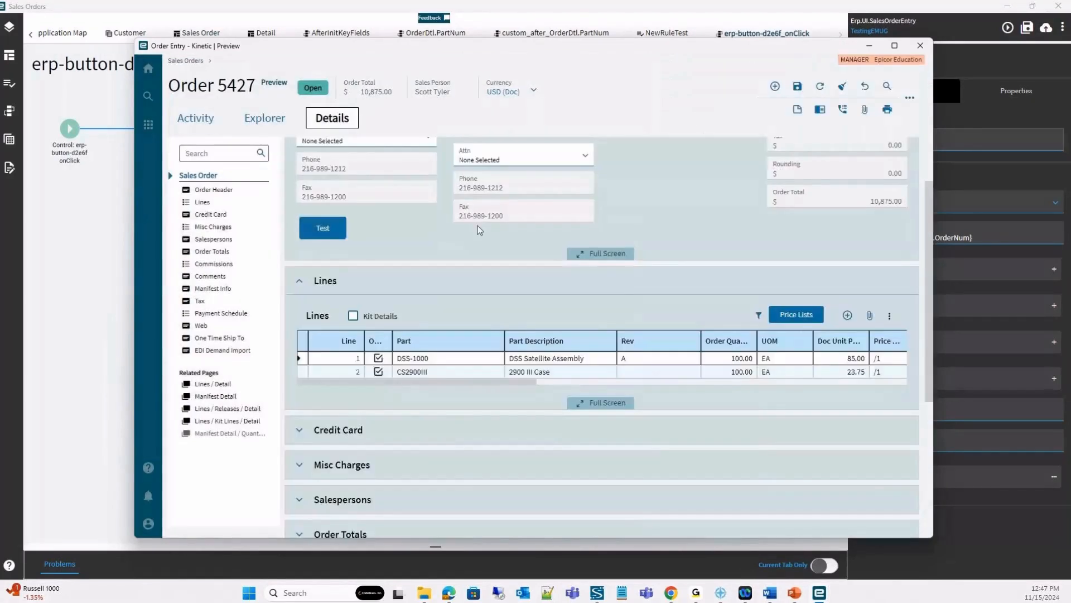
{"action": "scroll", "coordinate": [578, 256], "scroll_direction": "up", "scroll_amount": 5}
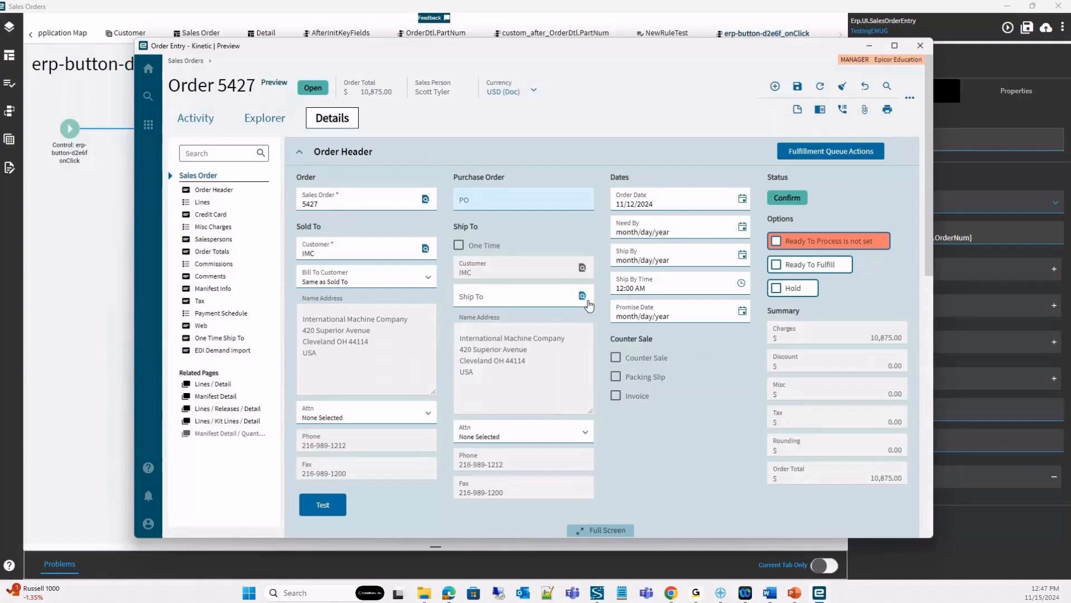
Close the preview, add an erp-function action after dialog-show, and show its advanced properties.
{"action": "left_click", "coordinate": [920, 45]}
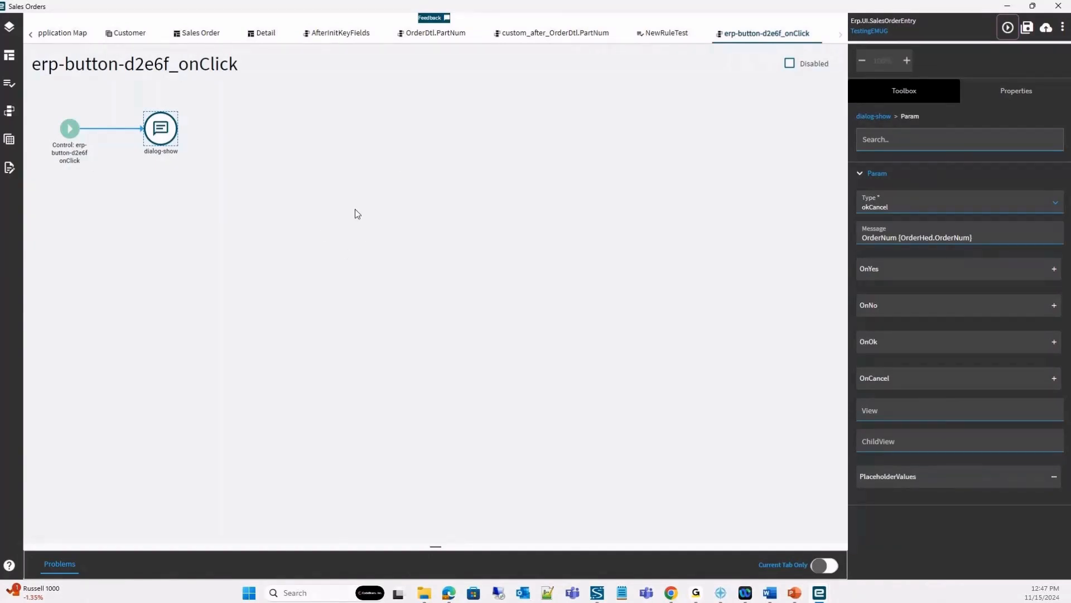
{"action": "left_click", "coordinate": [924, 91]}
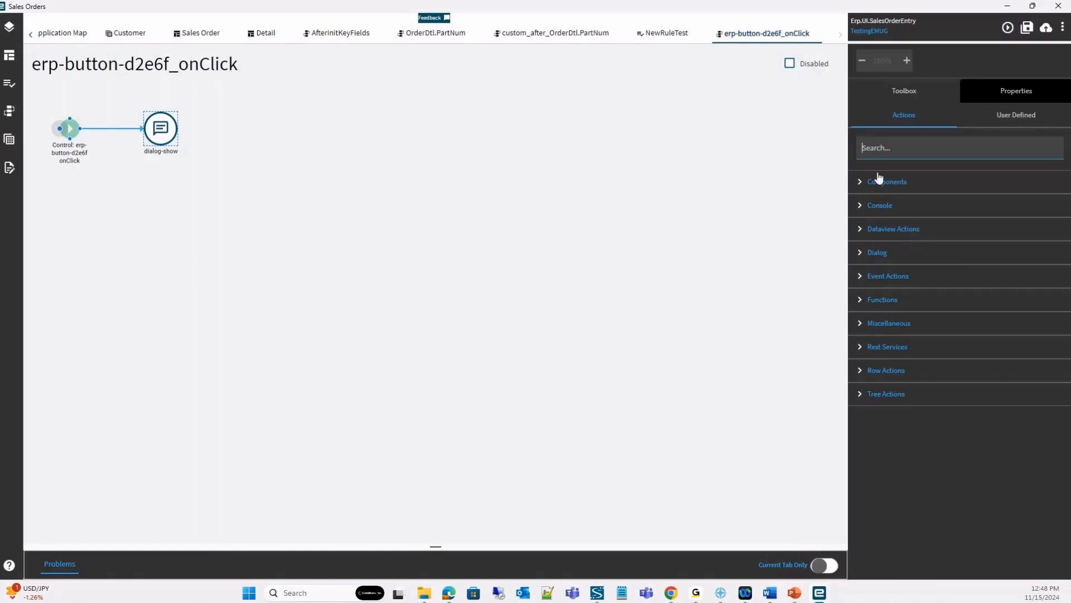
{"action": "left_click", "coordinate": [870, 305]}
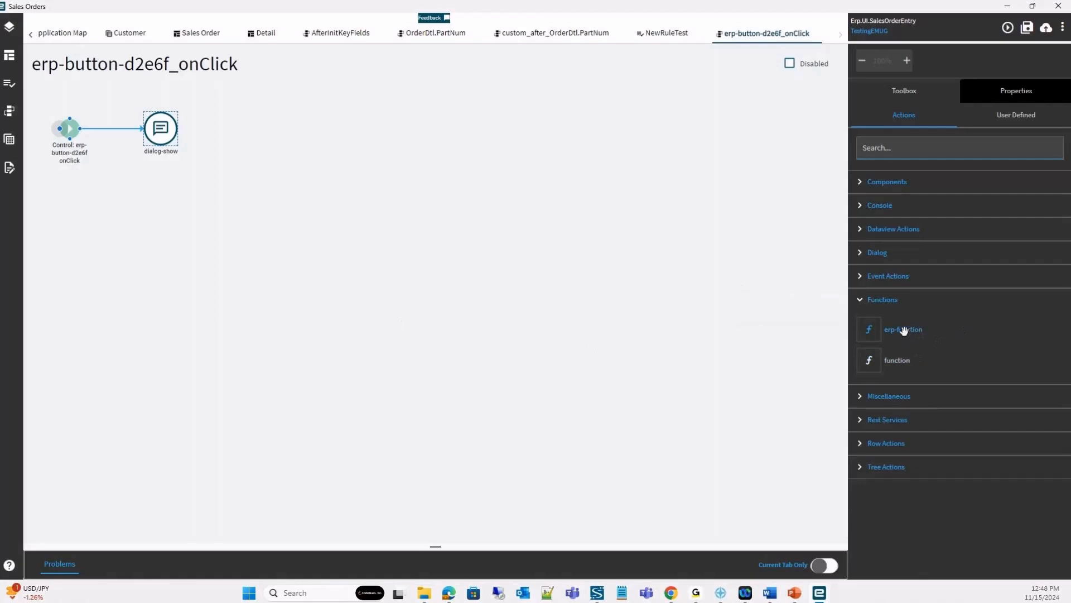
{"action": "left_click_drag", "start_coordinate": [904, 329], "coordinate": [390, 143]}
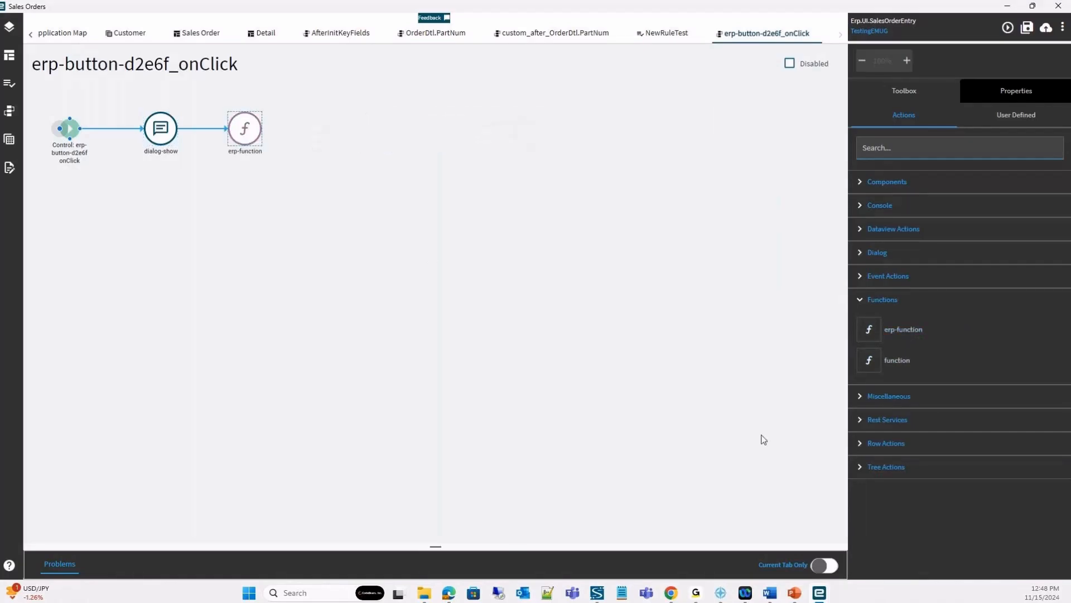
{"action": "left_click", "coordinate": [1010, 96]}
{"action": "left_click", "coordinate": [882, 347]}
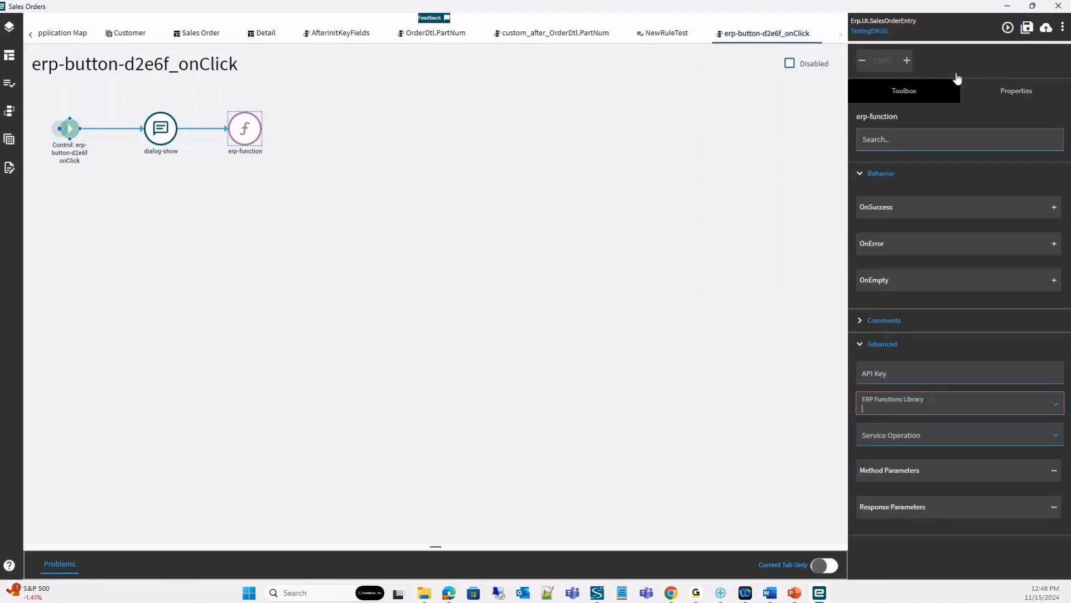
Add a condition after erp-function whose expression compares "{OrderHed.OrderNum}" using === with the quoted number of the previewed order.
{"action": "left_click", "coordinate": [908, 97]}
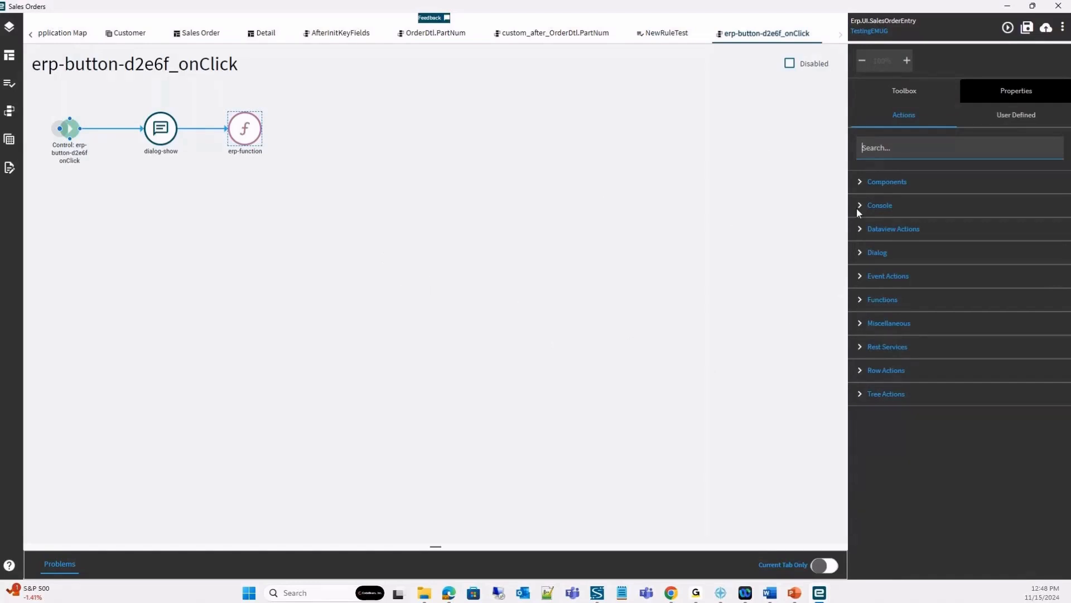
{"action": "left_click", "coordinate": [872, 181]}
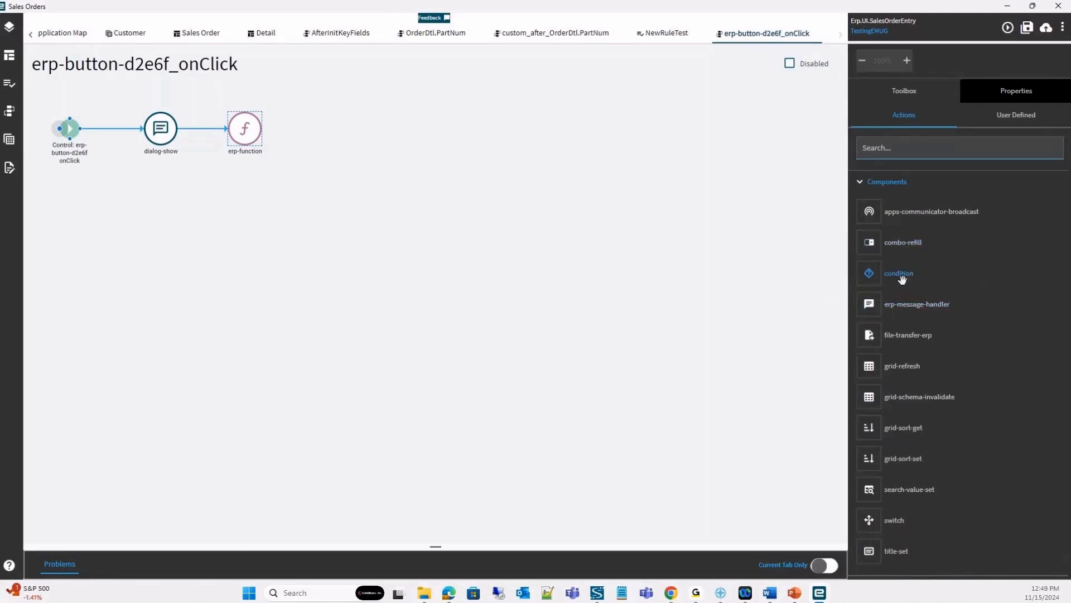
{"action": "left_click_drag", "start_coordinate": [885, 275], "coordinate": [401, 159]}
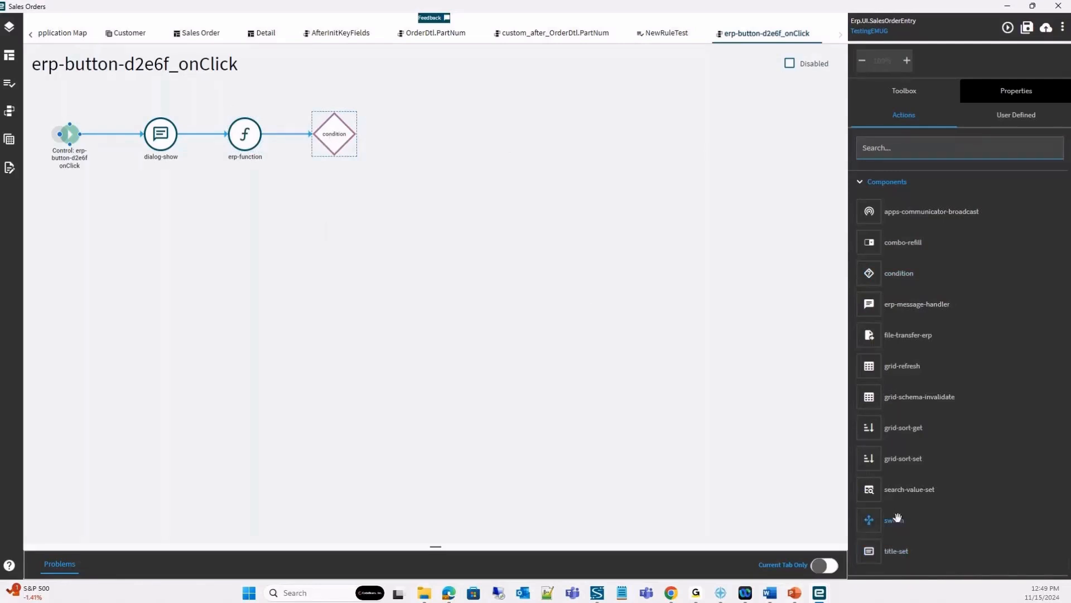
{"action": "left_click", "coordinate": [1030, 99]}
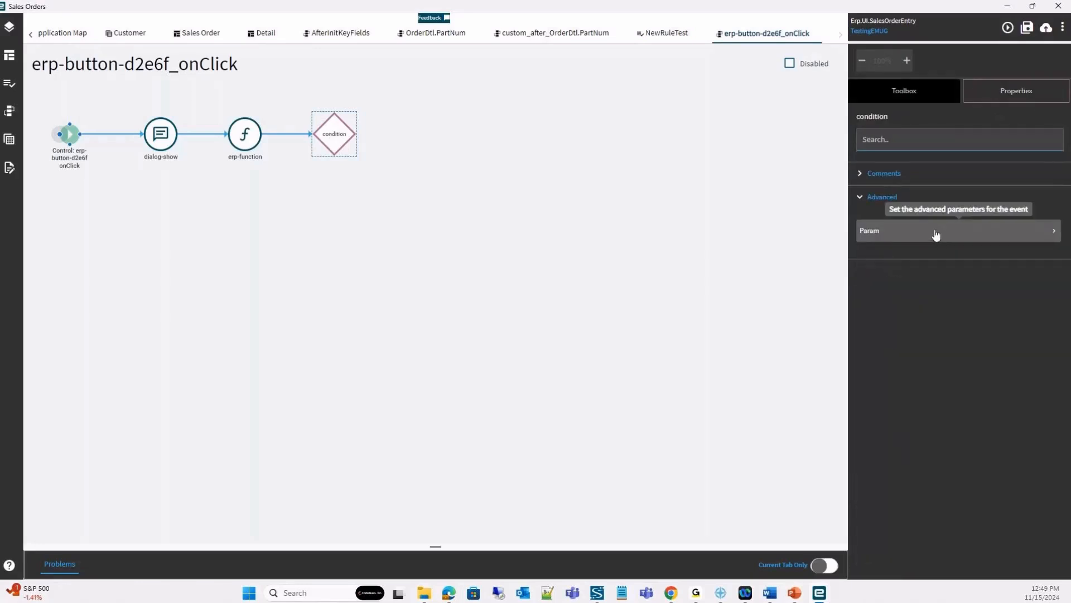
{"action": "left_click", "coordinate": [937, 234]}
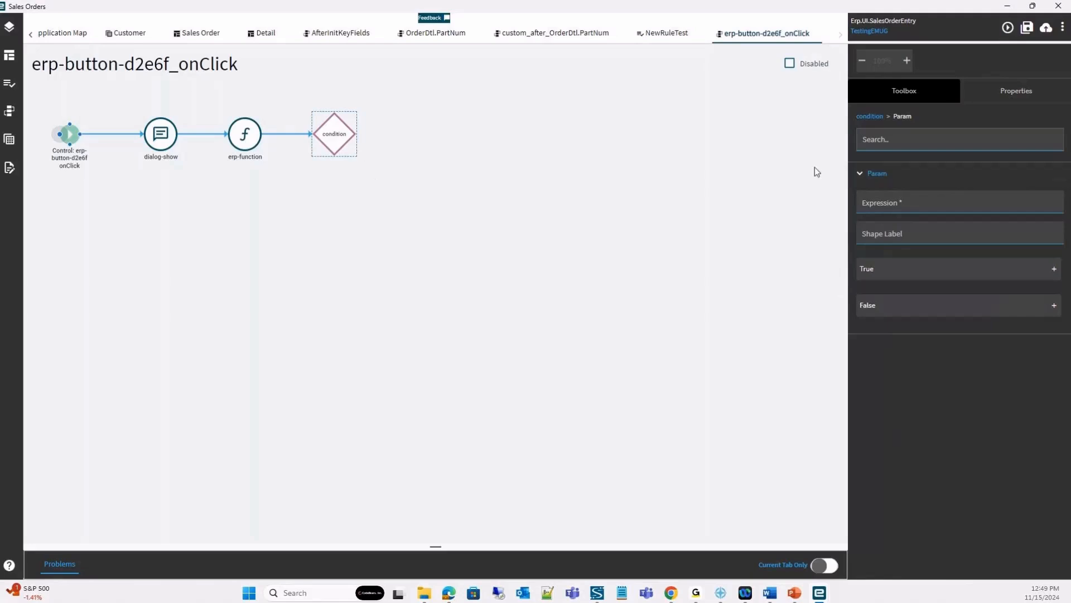
{"action": "left_click", "coordinate": [910, 204]}
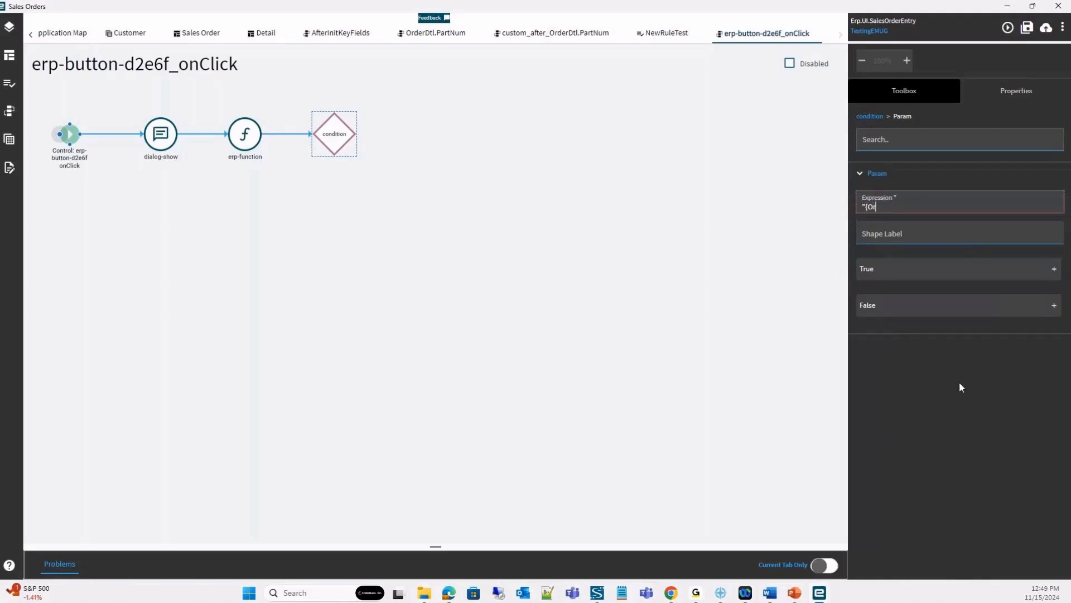
{"action": "type", "text": "\"{OrderHed.OrderNum}\" === \"5427\""}
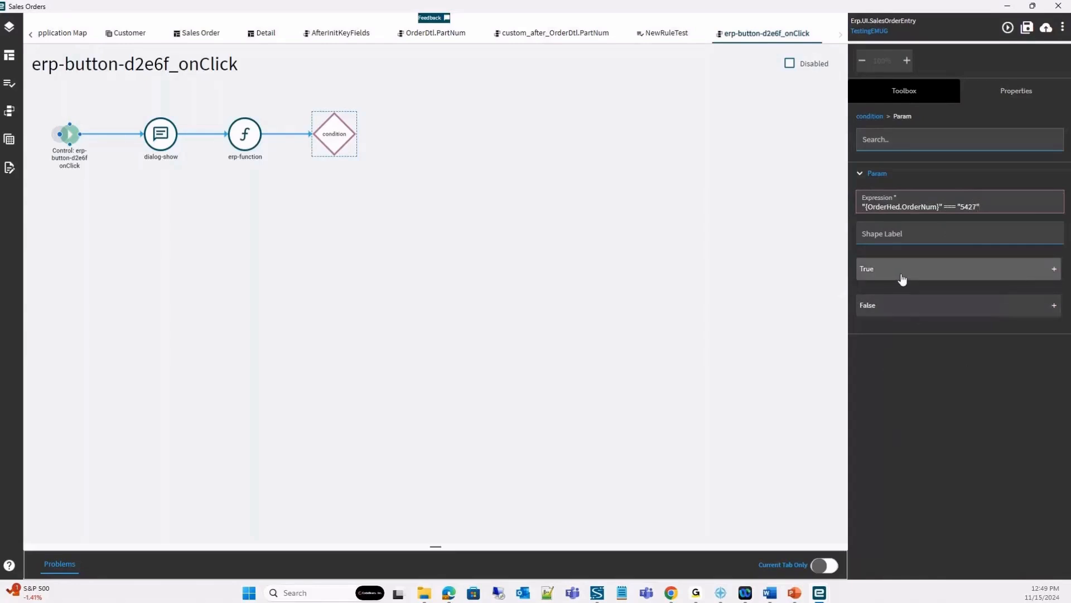
Assign a dialog-show action to the condition's True branch.
{"action": "left_click", "coordinate": [939, 306]}
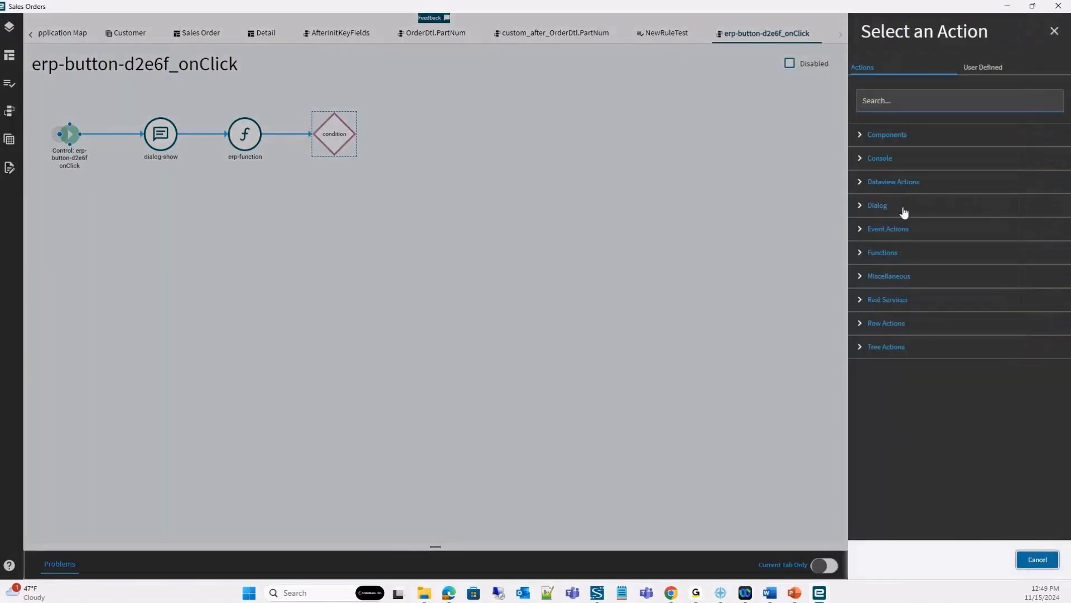
{"action": "left_click", "coordinate": [900, 208]}
{"action": "left_click_drag", "start_coordinate": [920, 237], "coordinate": [476, 130]}
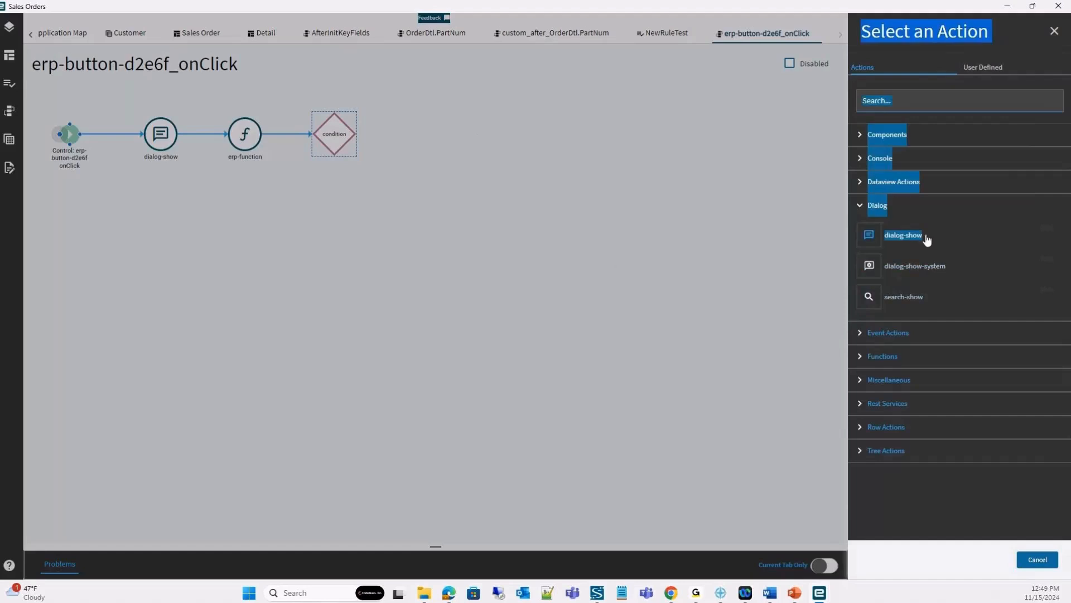
{"action": "left_click", "coordinate": [903, 236]}
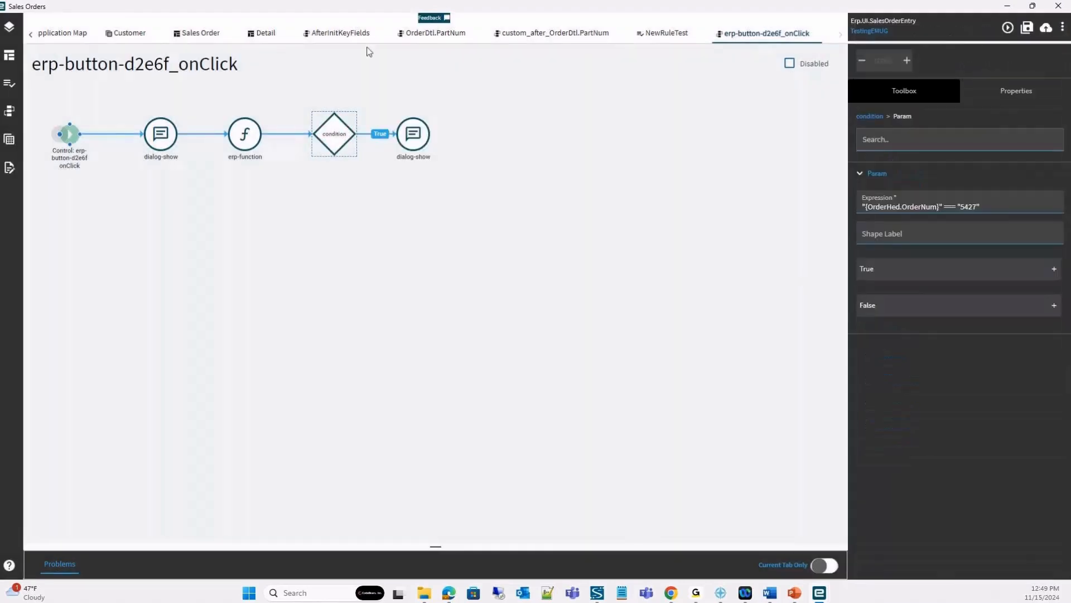
Reopen the condition's parameters and assign a dialog-show action to its False branch.
{"action": "left_click", "coordinate": [335, 134]}
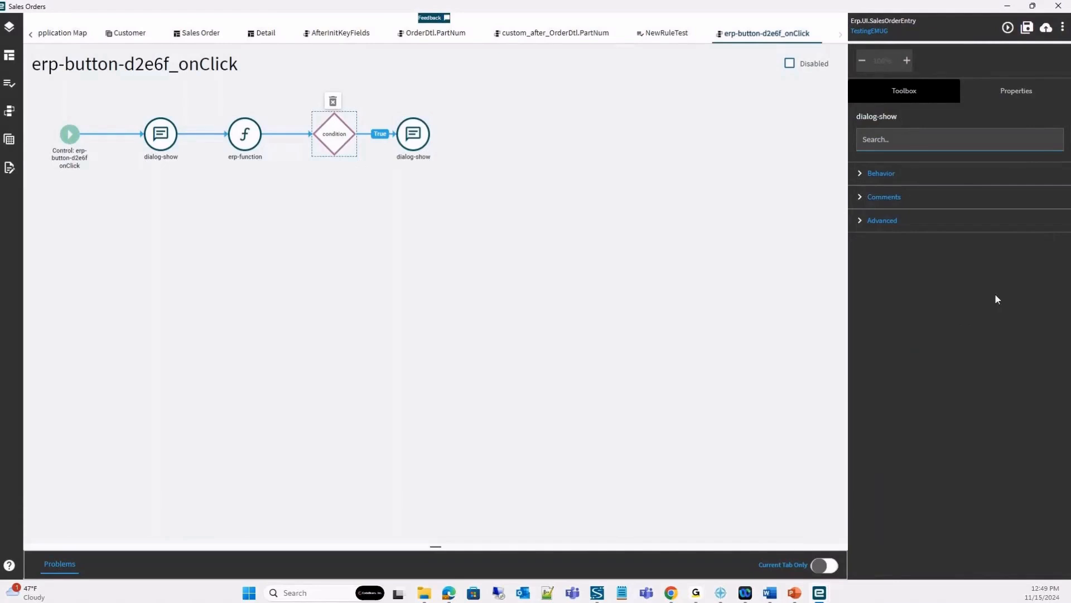
{"action": "left_click", "coordinate": [966, 231]}
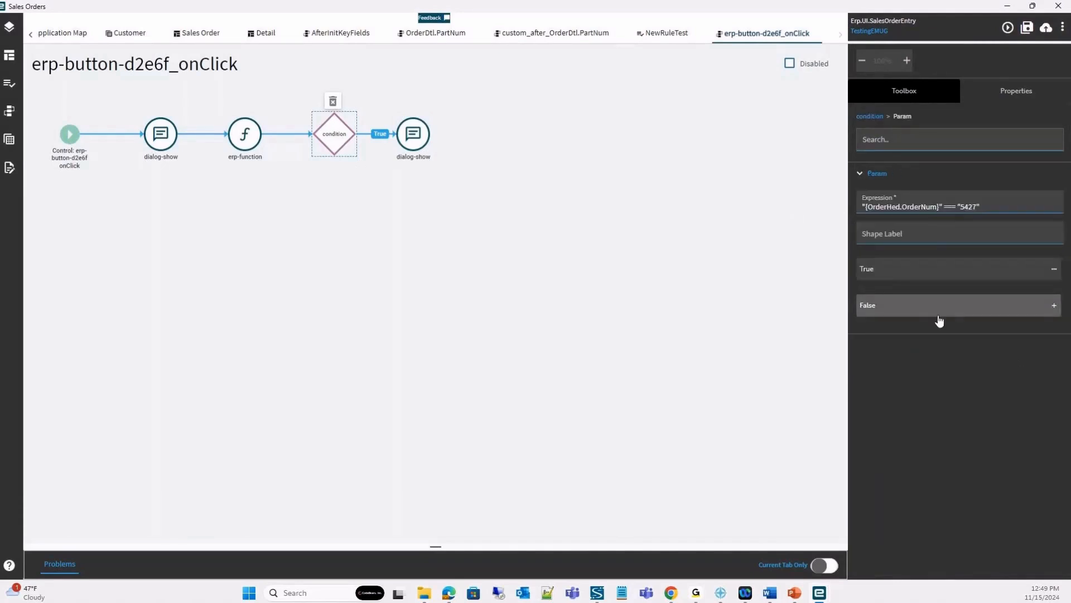
{"action": "left_click", "coordinate": [1054, 305]}
{"action": "left_click", "coordinate": [877, 205]}
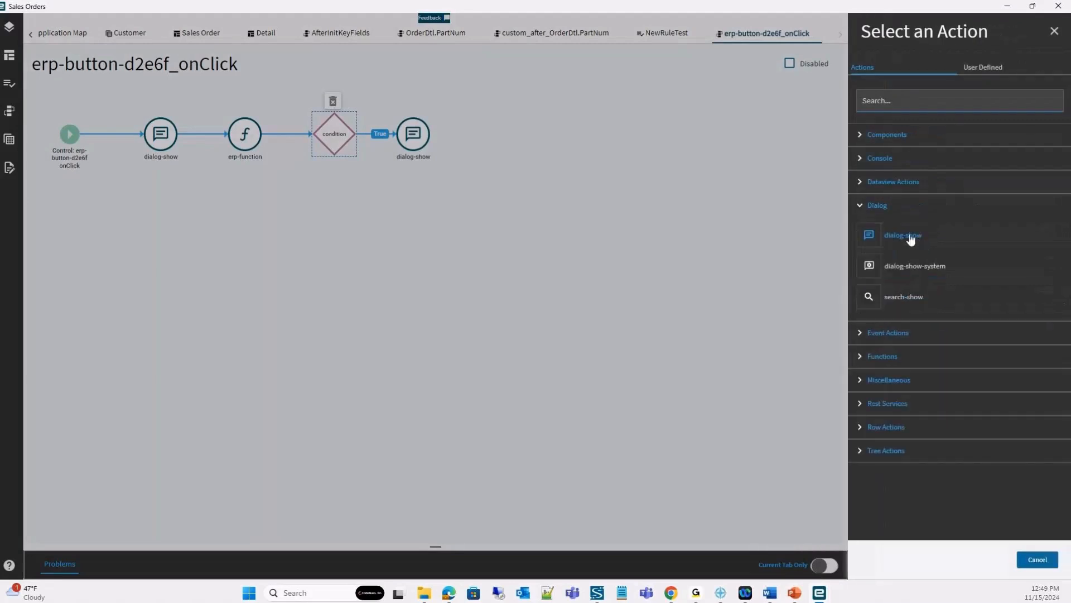
{"action": "left_click_drag", "start_coordinate": [909, 235], "coordinate": [451, 263]}
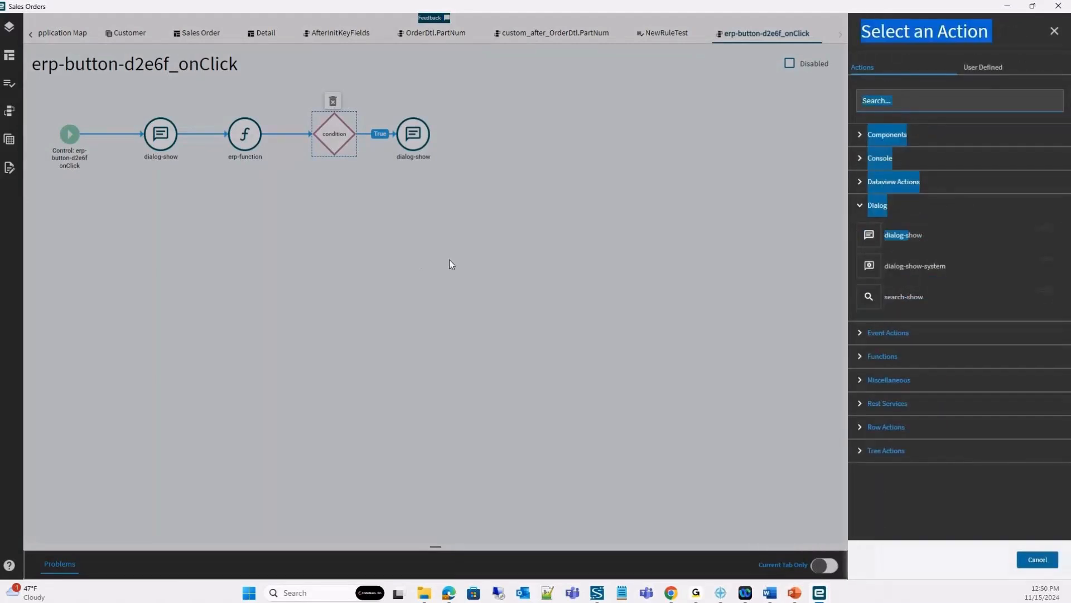
{"action": "left_click", "coordinate": [890, 248]}
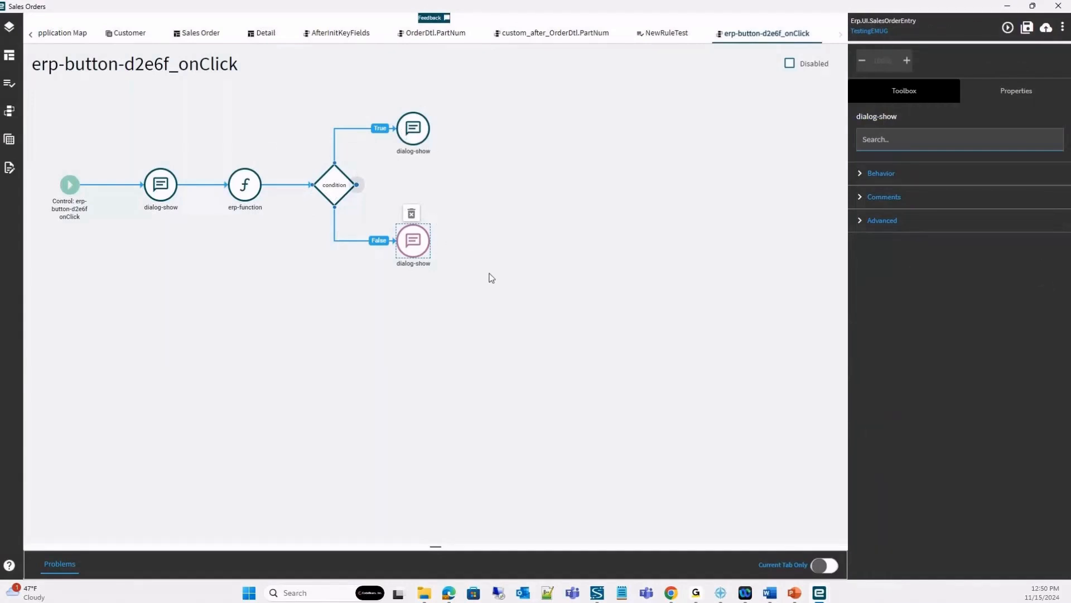
{"action": "left_click", "coordinate": [904, 90]}
{"action": "left_click", "coordinate": [886, 182]}
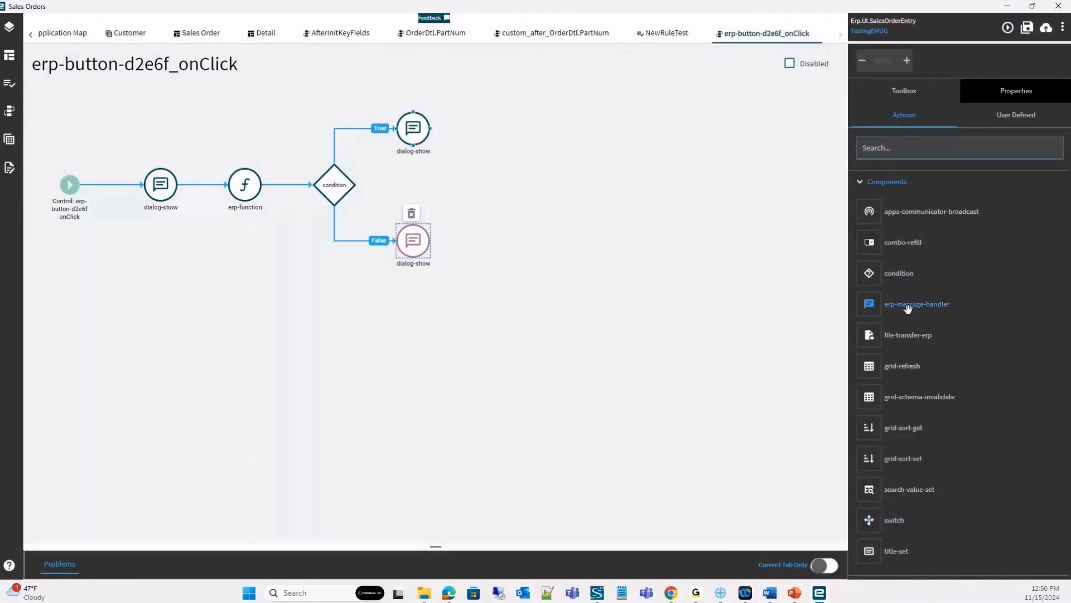
{"action": "left_click_drag", "start_coordinate": [906, 310], "coordinate": [616, 159]}
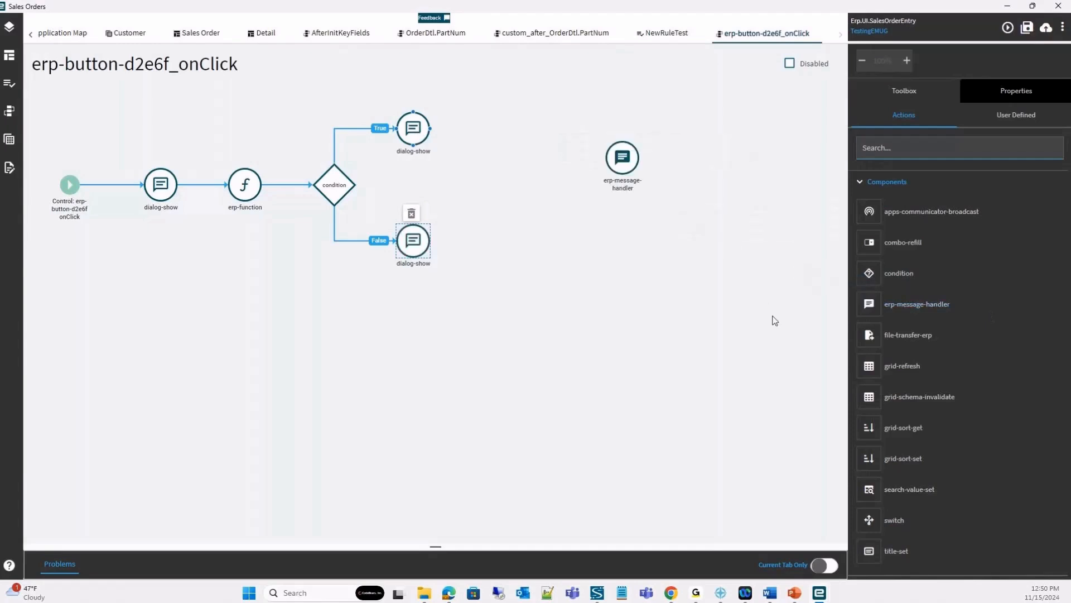
{"action": "left_click", "coordinate": [621, 130]}
{"action": "left_click", "coordinate": [884, 181]}
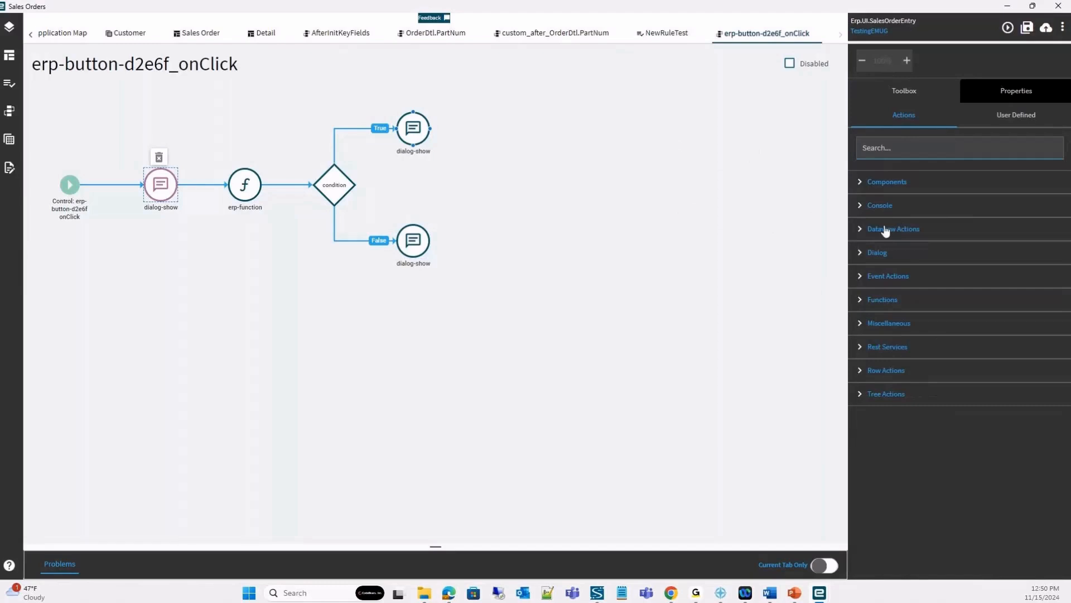
Add an event-next action after the False branch's dialog-show and list the user-defined actions among the events.
{"action": "left_click", "coordinate": [862, 230]}
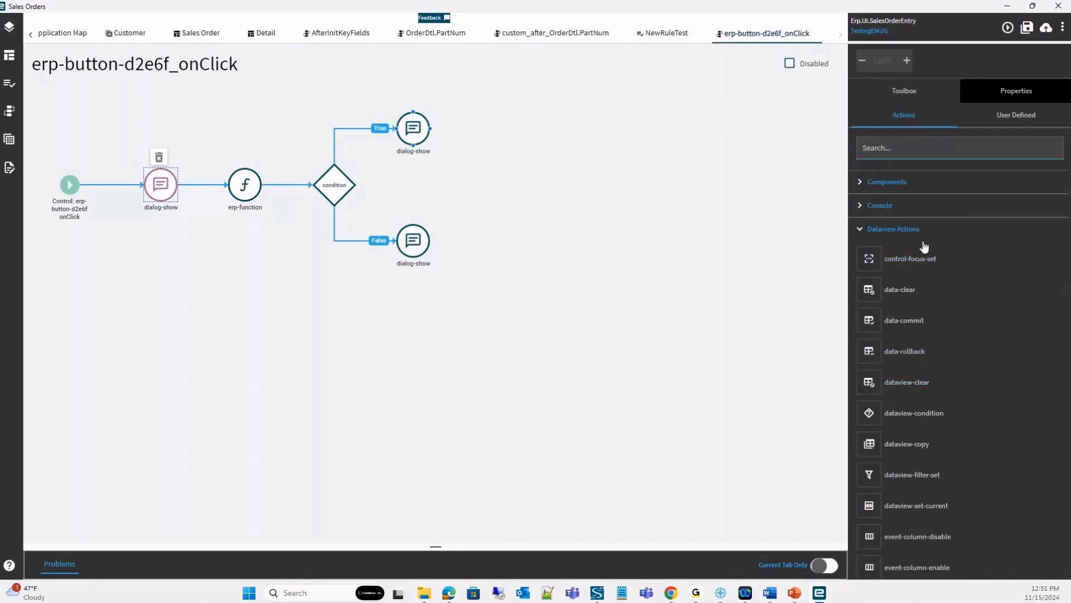
{"action": "left_click", "coordinate": [883, 232]}
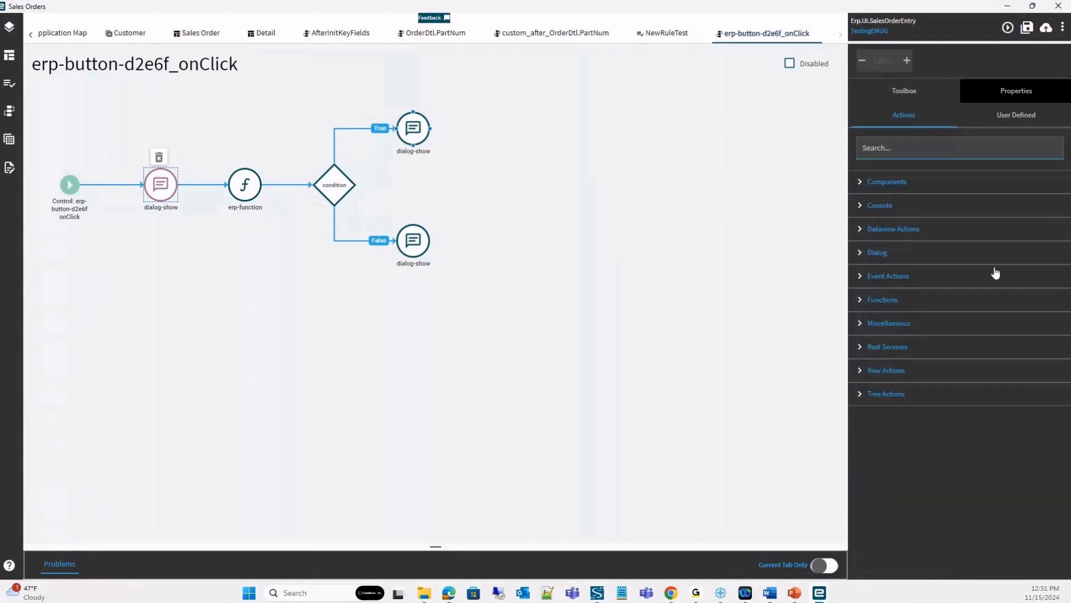
{"action": "left_click", "coordinate": [870, 277]}
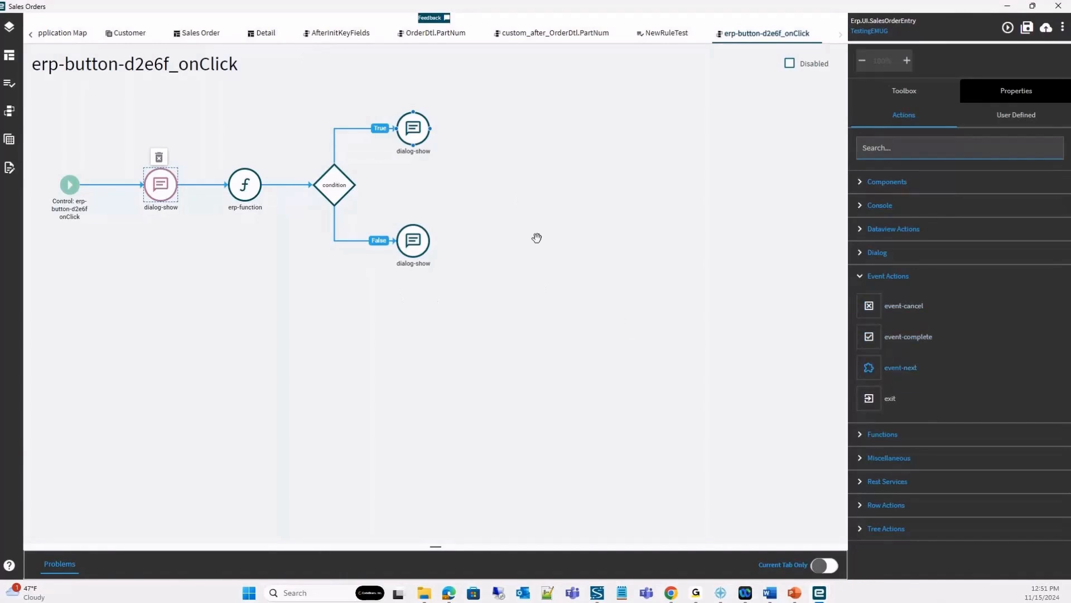
{"action": "left_click_drag", "start_coordinate": [518, 236], "coordinate": [499, 240]}
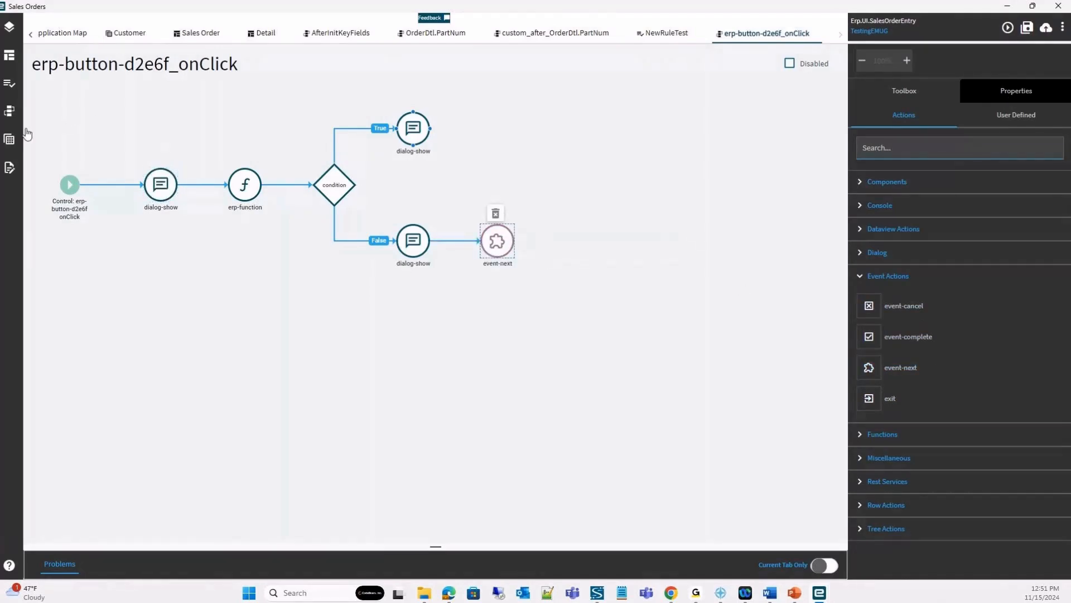
{"action": "left_click", "coordinate": [9, 111]}
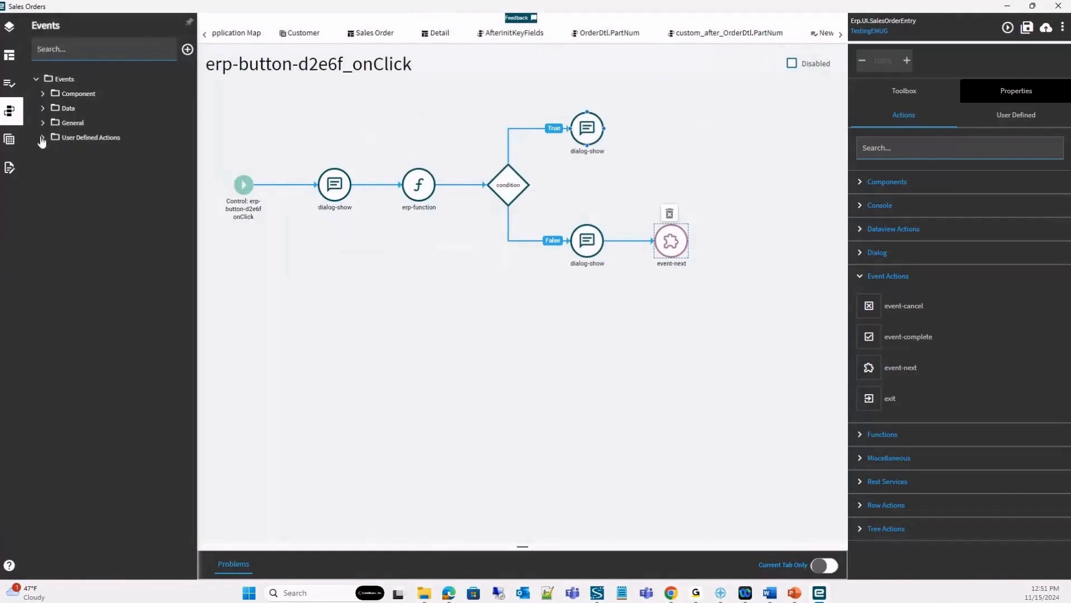
{"action": "left_click", "coordinate": [87, 137]}
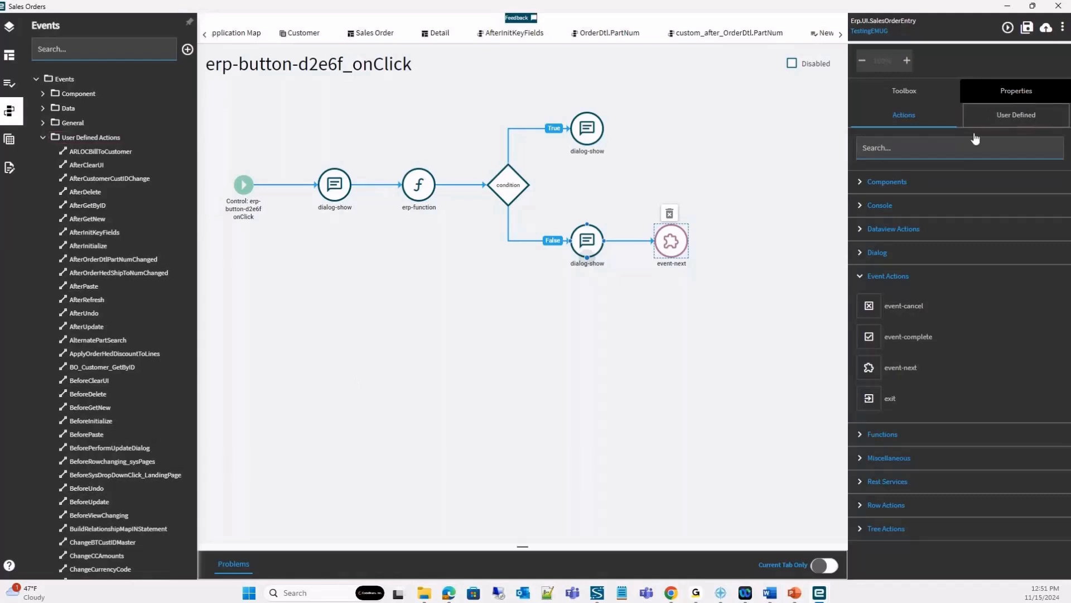
Replace the blank event-next at the end of the False branch with the user-defined Refresh action.
{"action": "left_click", "coordinate": [1007, 117]}
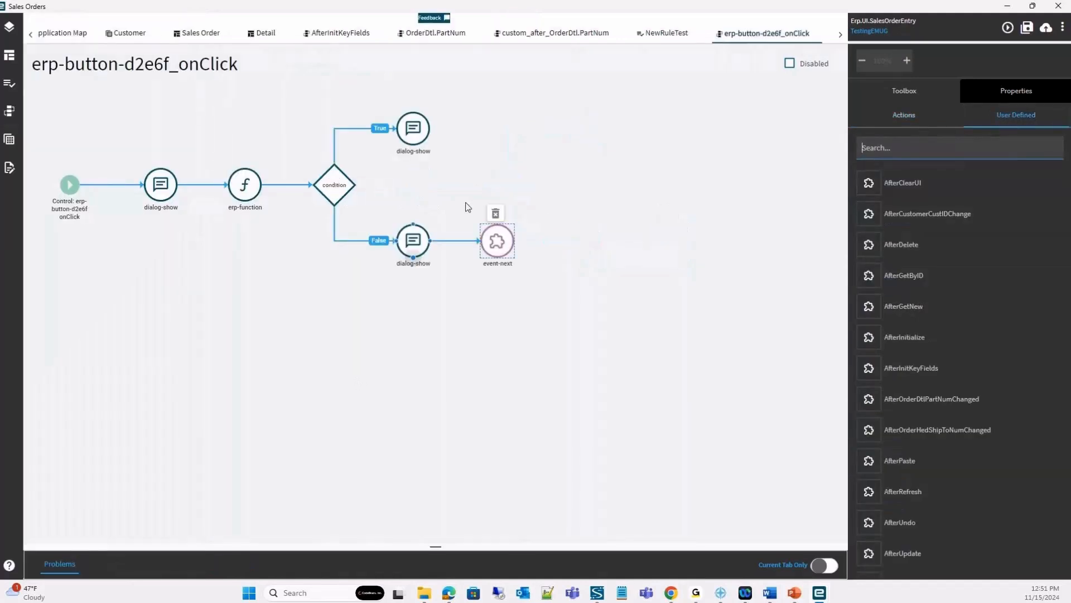
{"action": "left_click", "coordinate": [496, 213]}
{"action": "left_click", "coordinate": [863, 148]}
{"action": "type", "text": "refr"}
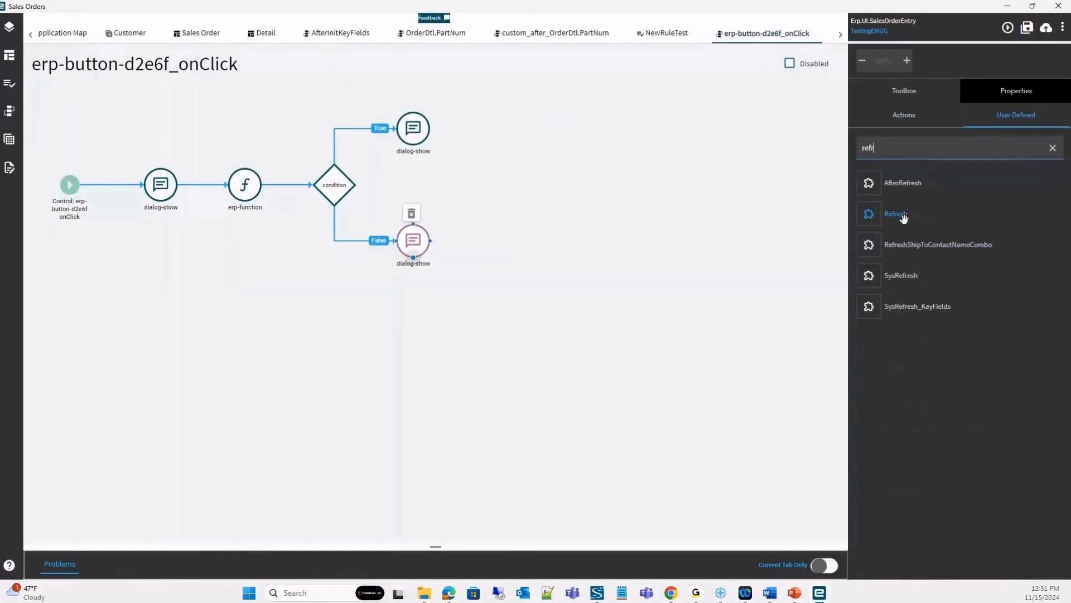
{"action": "left_click_drag", "start_coordinate": [904, 217], "coordinate": [560, 246]}
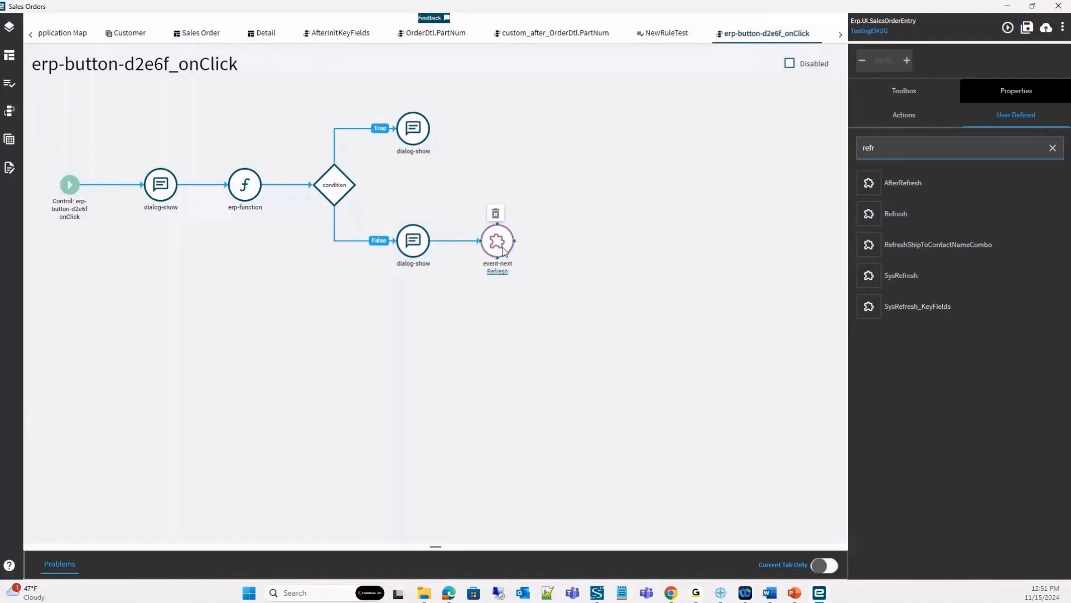
Add a blank event-next action after the Refresh action on the False branch and show its properties.
{"action": "left_click", "coordinate": [1053, 148]}
{"action": "left_click", "coordinate": [892, 117]}
{"action": "left_click", "coordinate": [943, 279]}
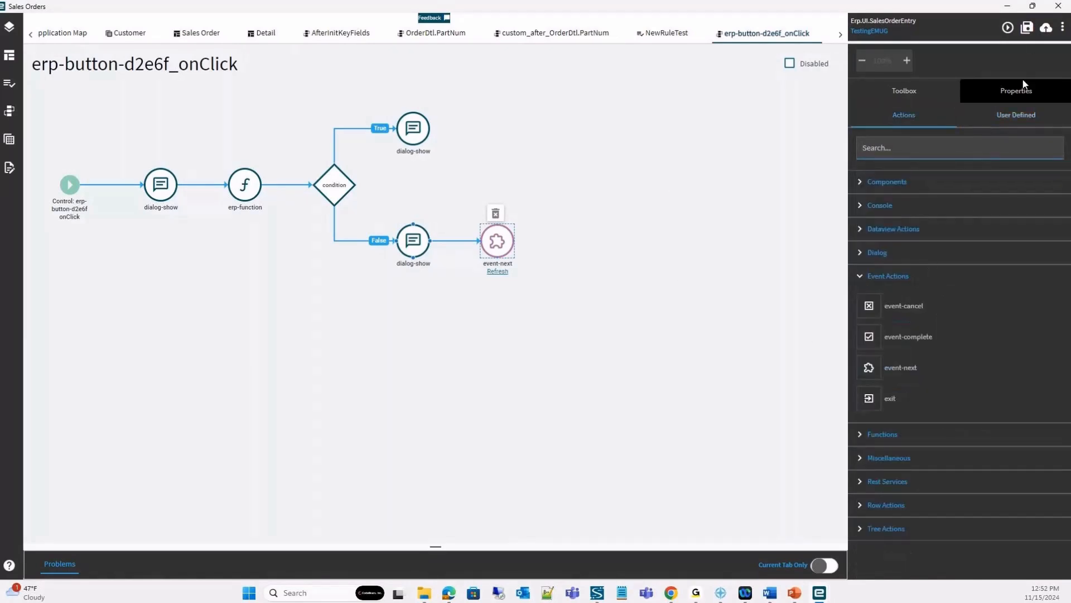
{"action": "left_click_drag", "start_coordinate": [903, 371], "coordinate": [637, 258]}
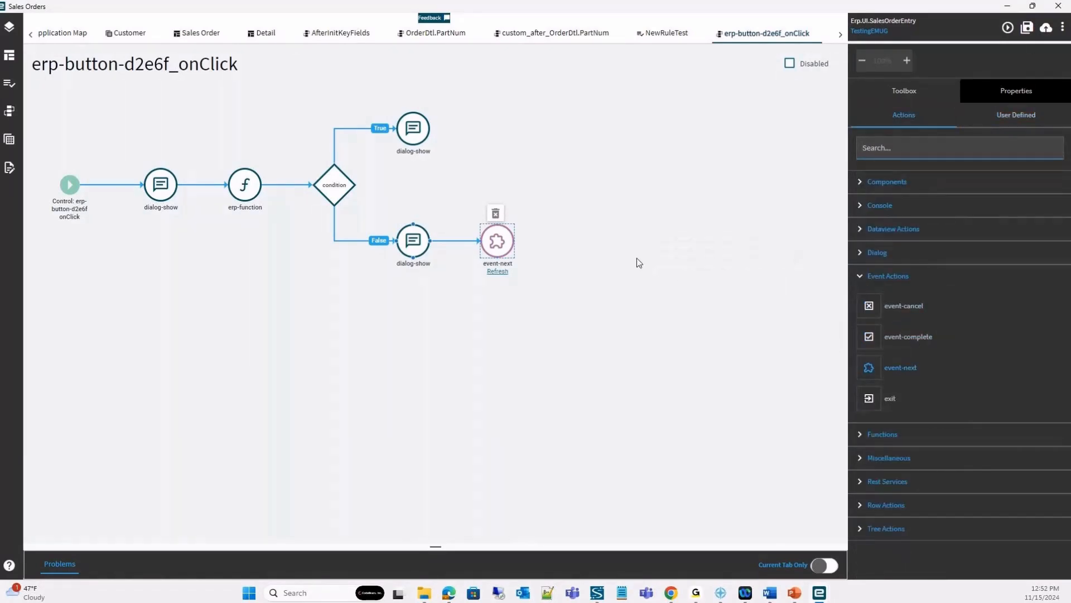
{"action": "left_click", "coordinate": [1008, 95]}
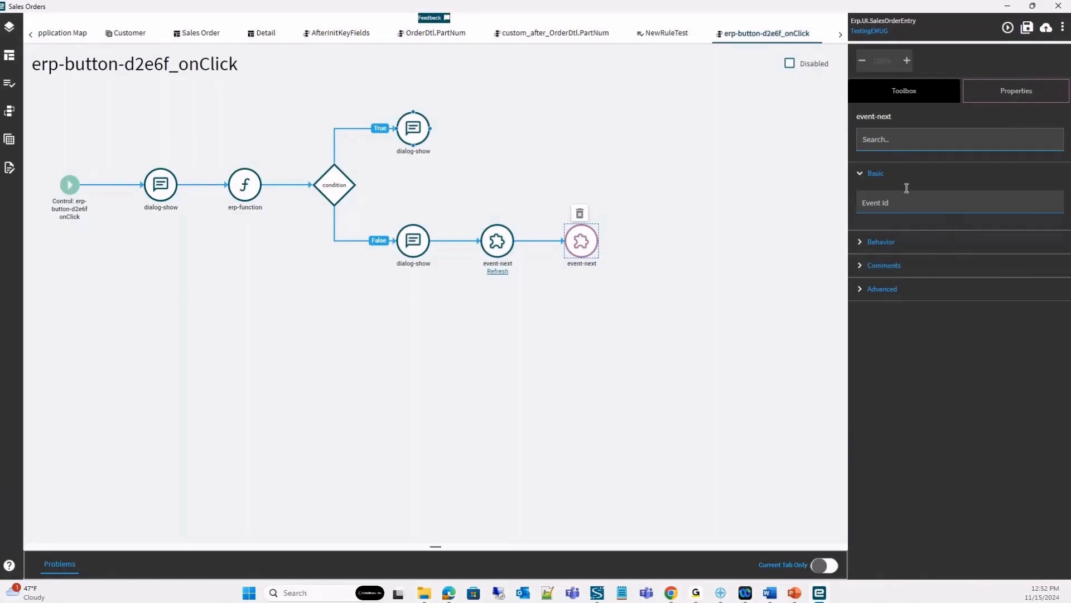
Add an app-open action from the miscellaneous actions after the blank event-next on the False branch.
{"action": "left_click", "coordinate": [890, 206]}
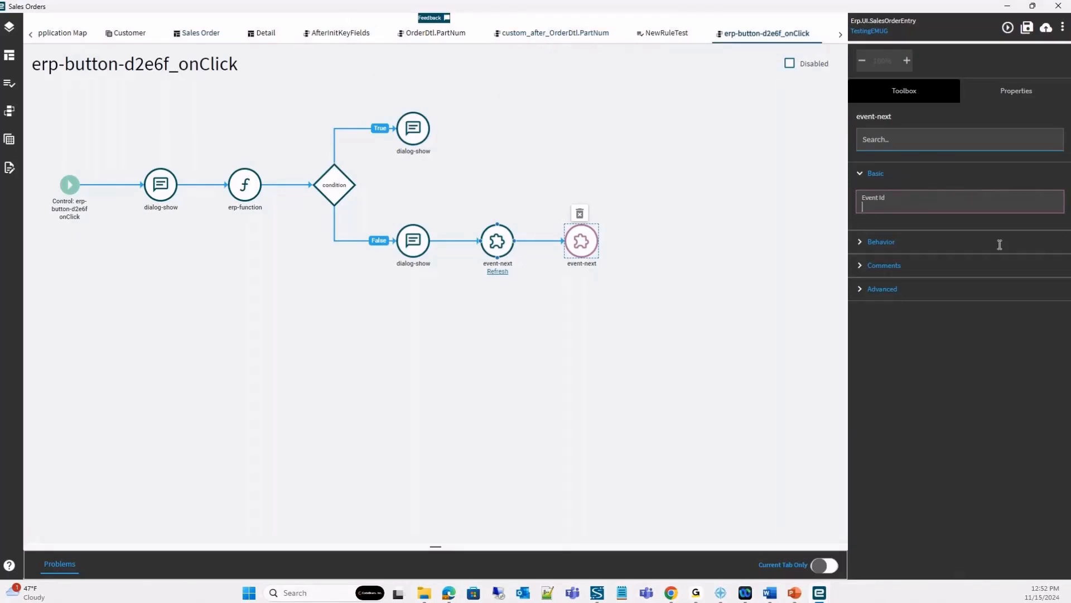
{"action": "left_click", "coordinate": [904, 91]}
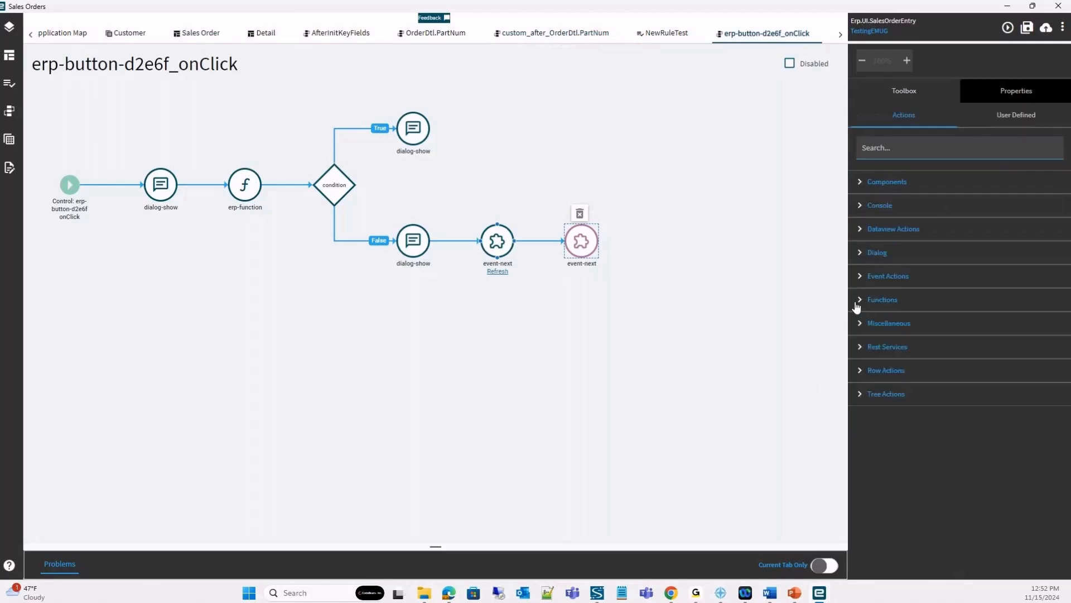
{"action": "left_click", "coordinate": [859, 300]}
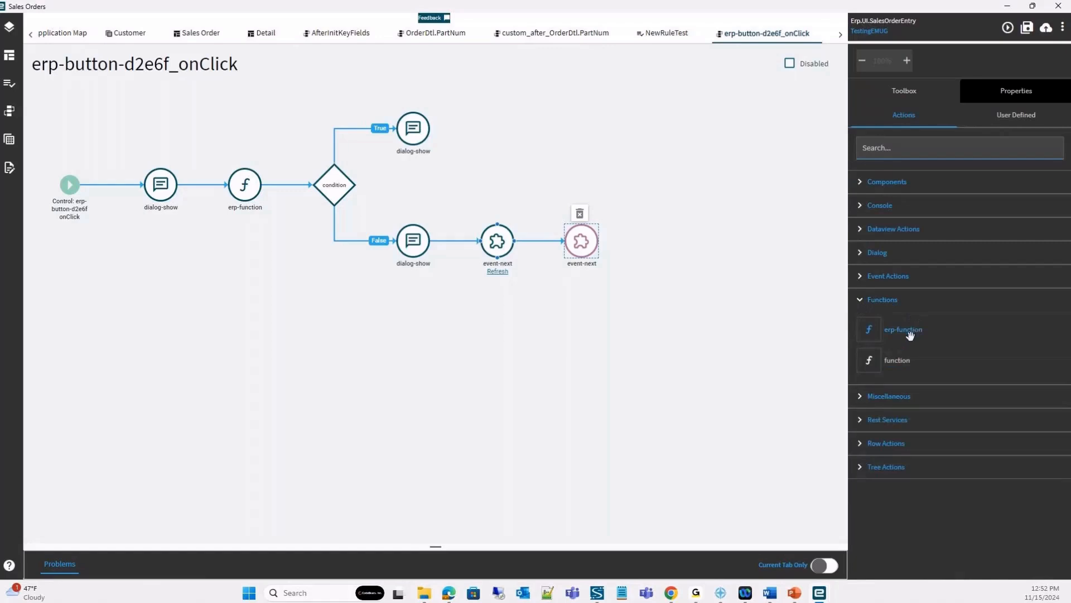
{"action": "left_click", "coordinate": [865, 302]}
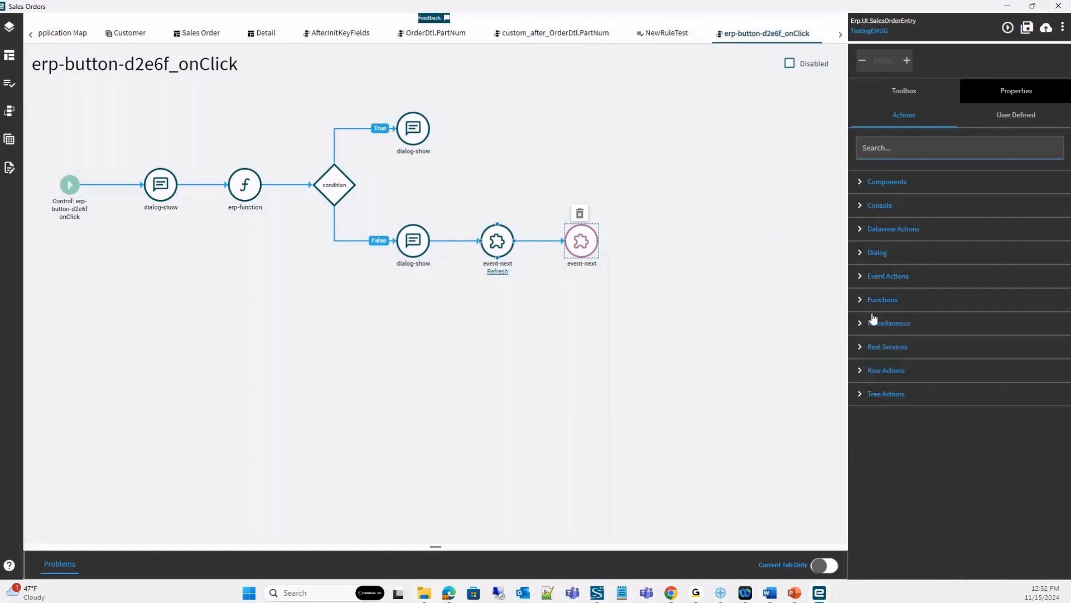
{"action": "left_click", "coordinate": [860, 324]}
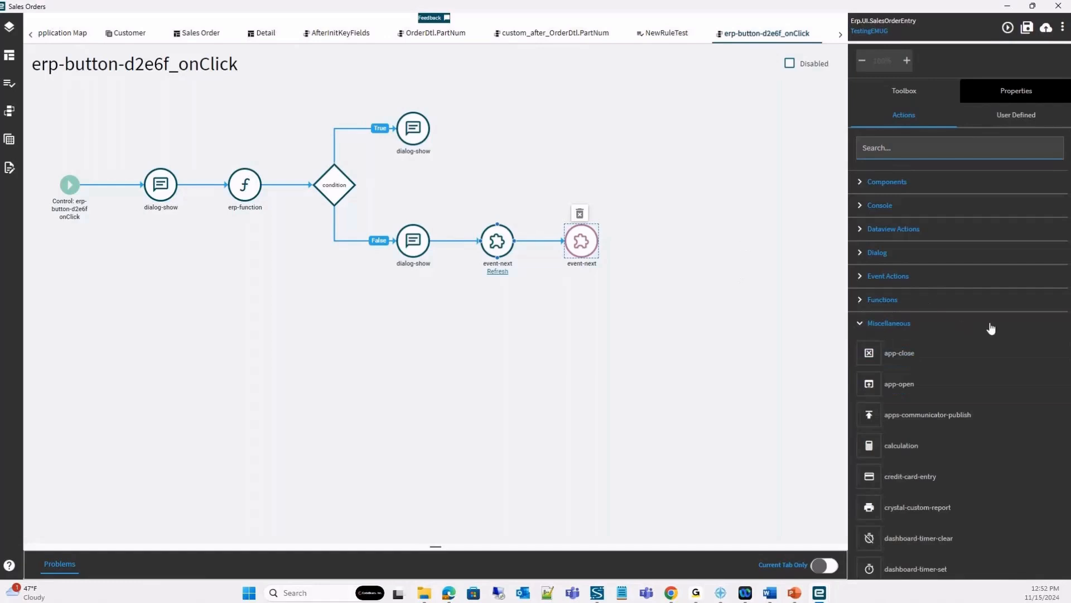
{"action": "scroll", "coordinate": [977, 324], "scroll_direction": "down", "scroll_amount": 3}
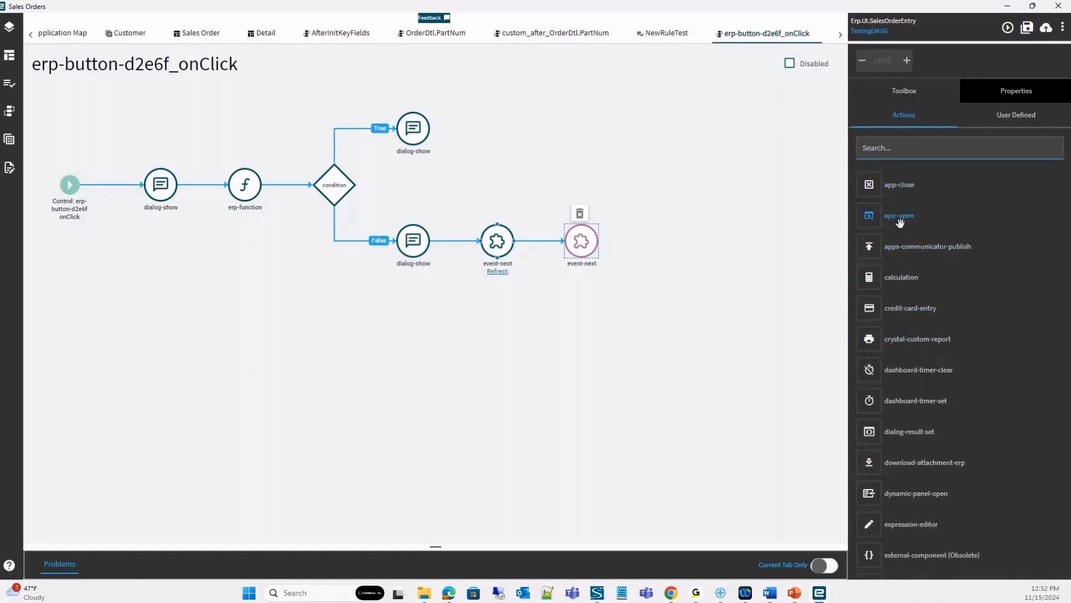
{"action": "left_click_drag", "start_coordinate": [900, 222], "coordinate": [724, 239]}
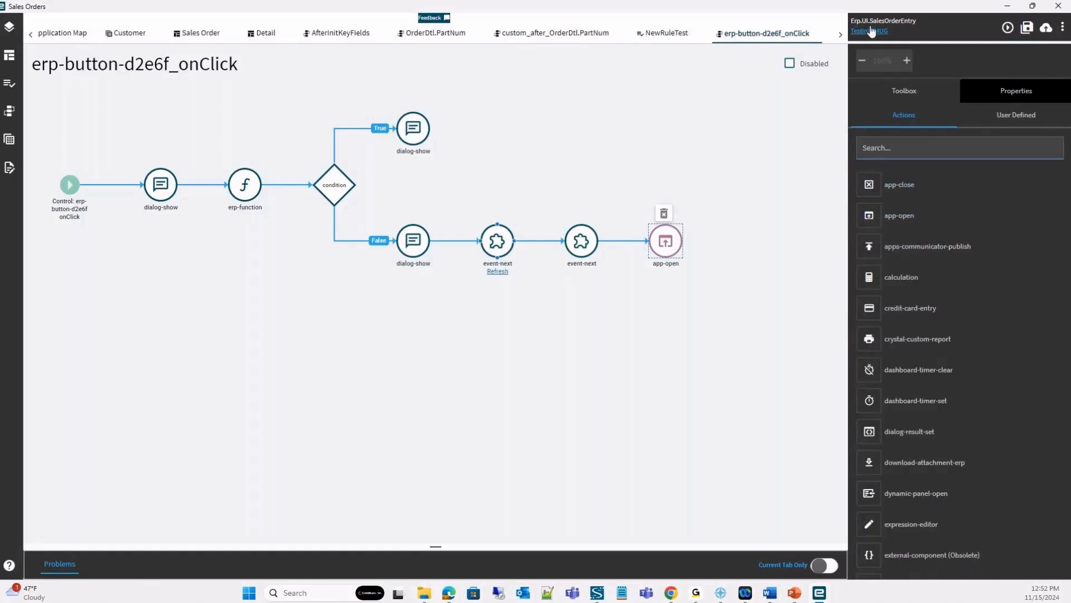
Set the View parameter of the app-open action to Erp.UI.CustomerEntry.
{"action": "left_click_drag", "start_coordinate": [889, 22], "coordinate": [896, 23]}
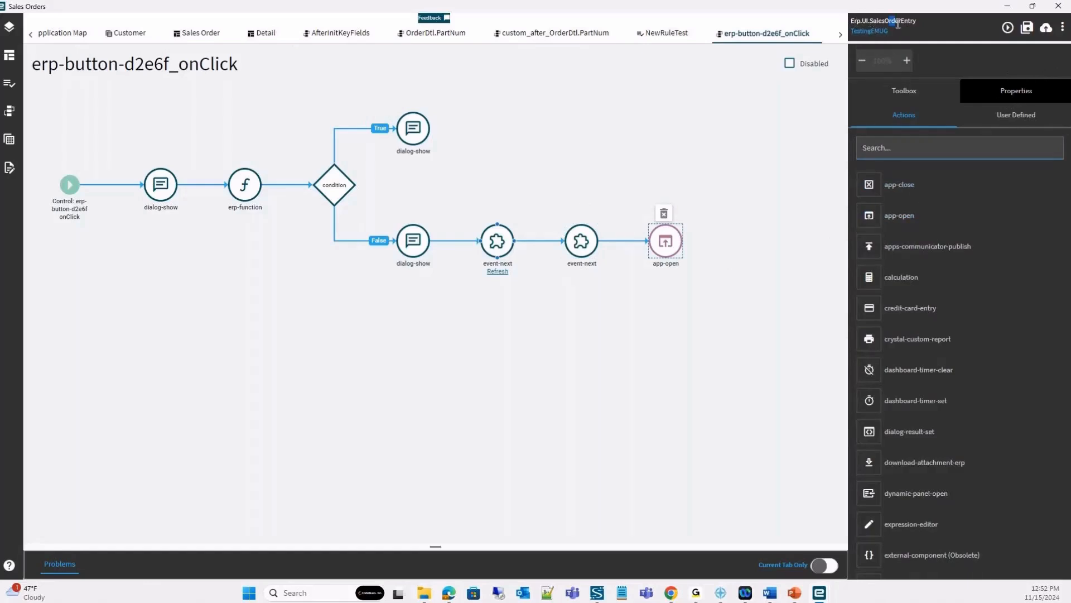
{"action": "left_click", "coordinate": [674, 252]}
{"action": "left_click", "coordinate": [1019, 94]}
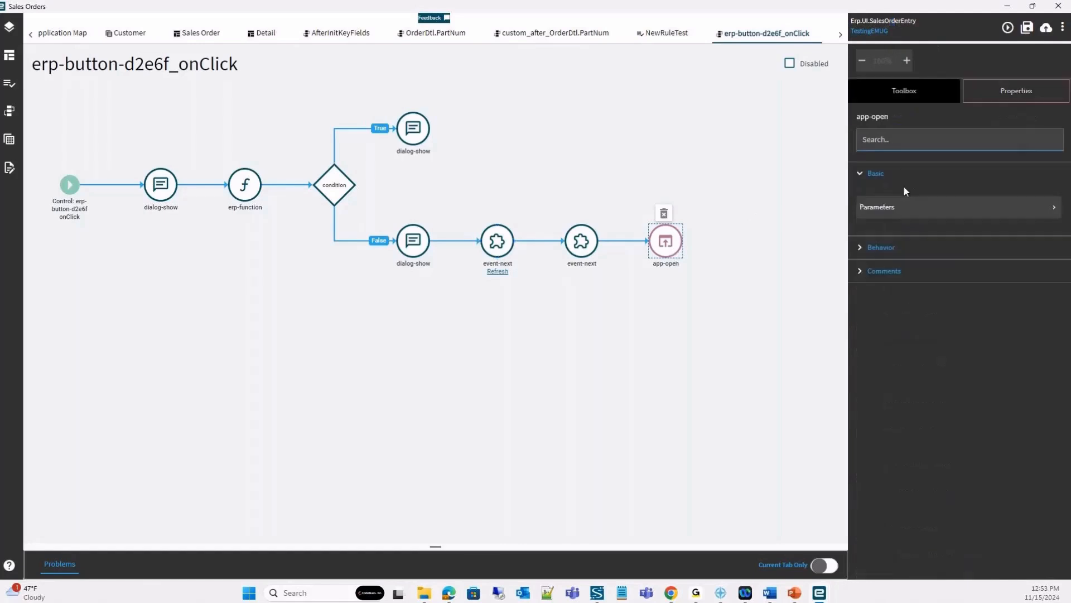
{"action": "left_click", "coordinate": [888, 216]}
{"action": "left_click", "coordinate": [943, 210]}
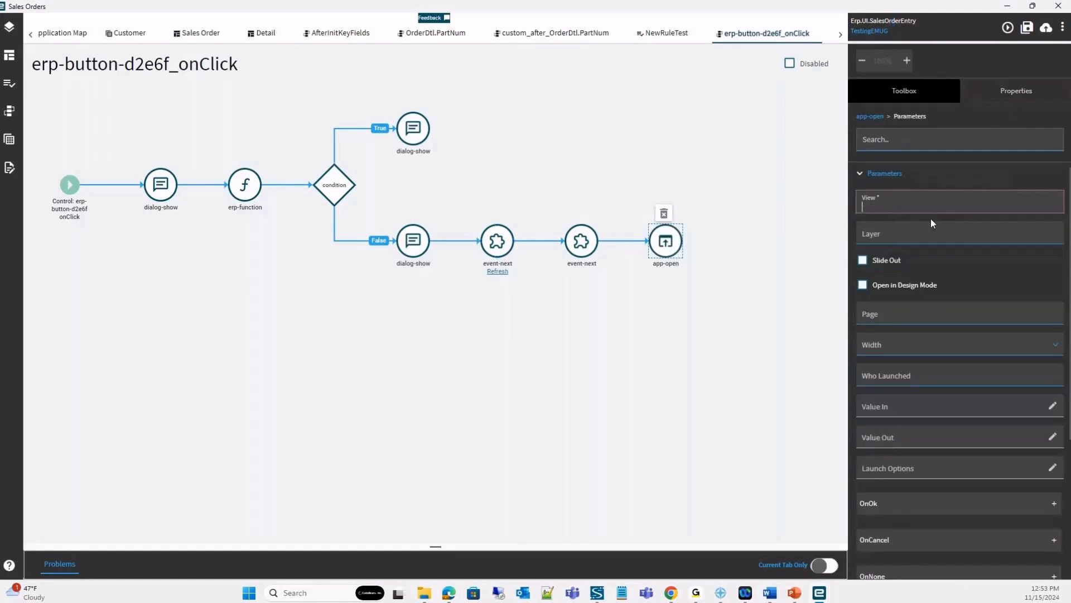
{"action": "type", "text": "Erp.UI.Customer"}
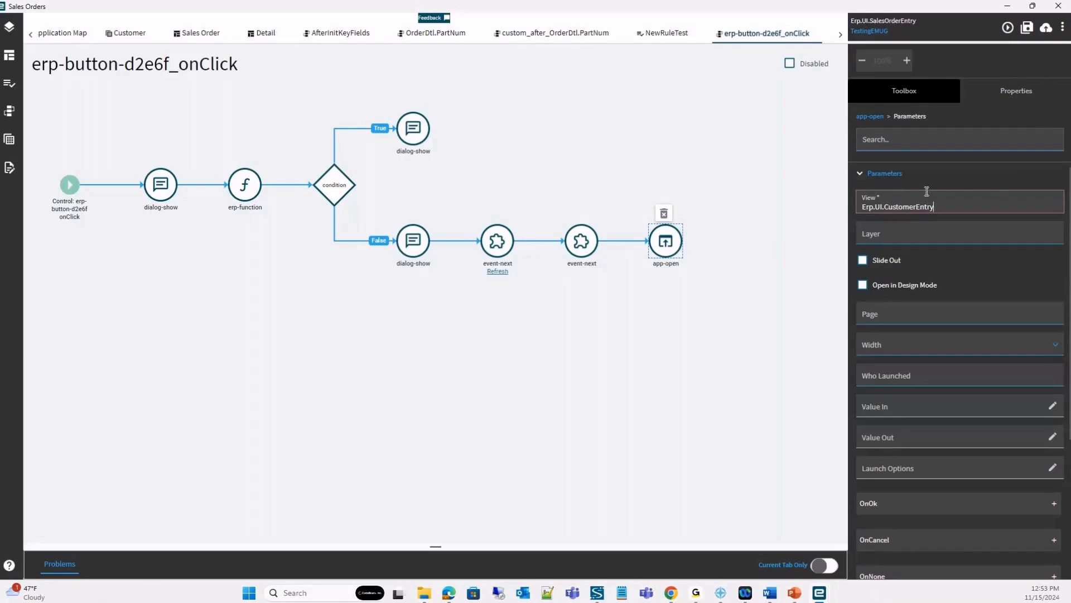
{"action": "left_click", "coordinate": [879, 238]}
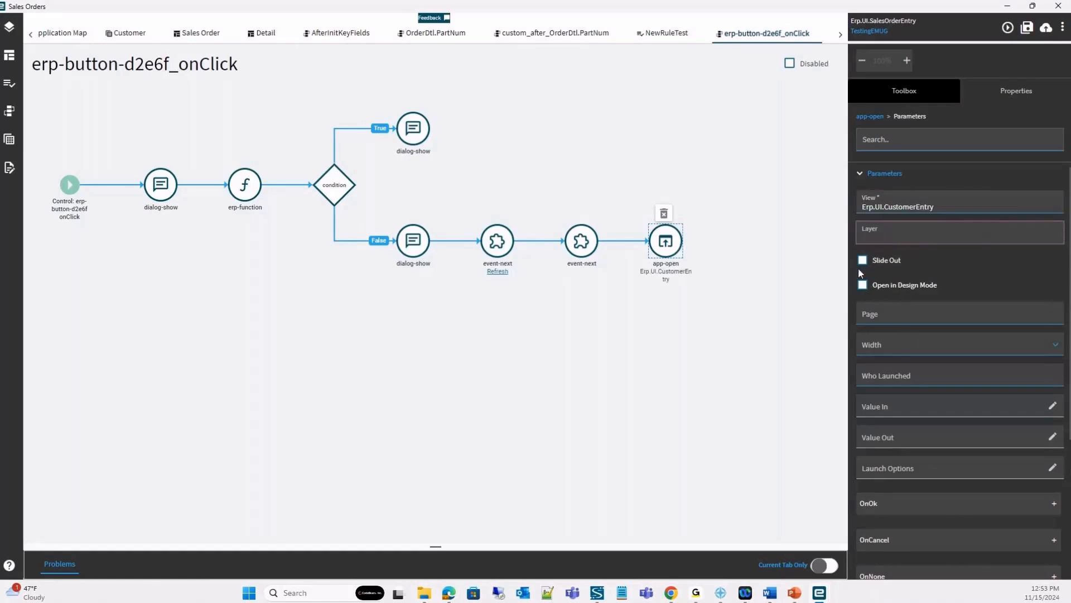
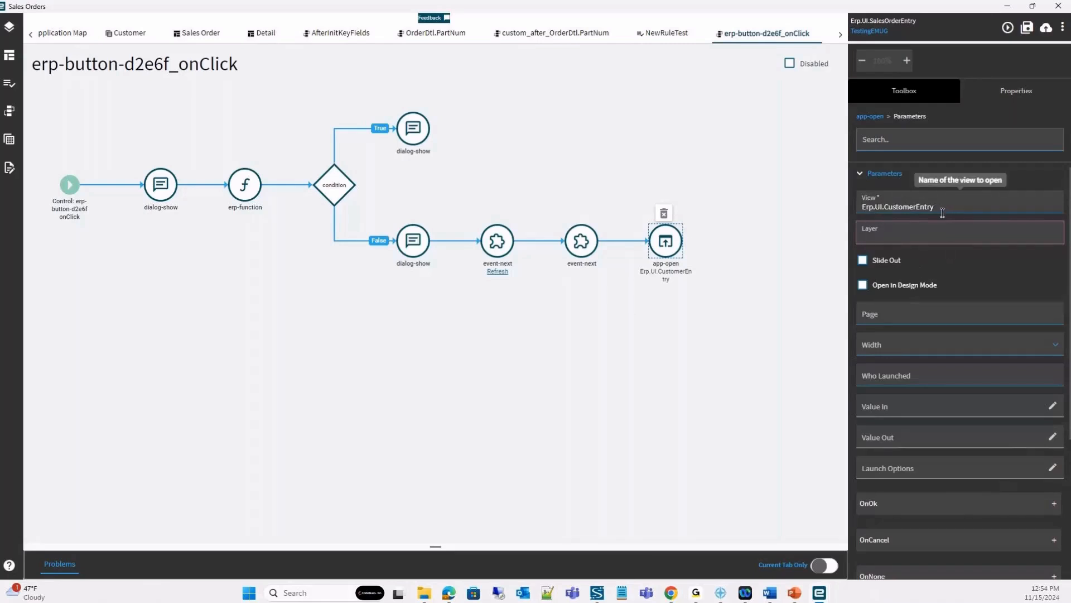
Switch to Menu Maintenance, open the Customer entry under Order Management Setup, and copy its Menu ID.
{"action": "mouse_move", "coordinate": [819, 592]}
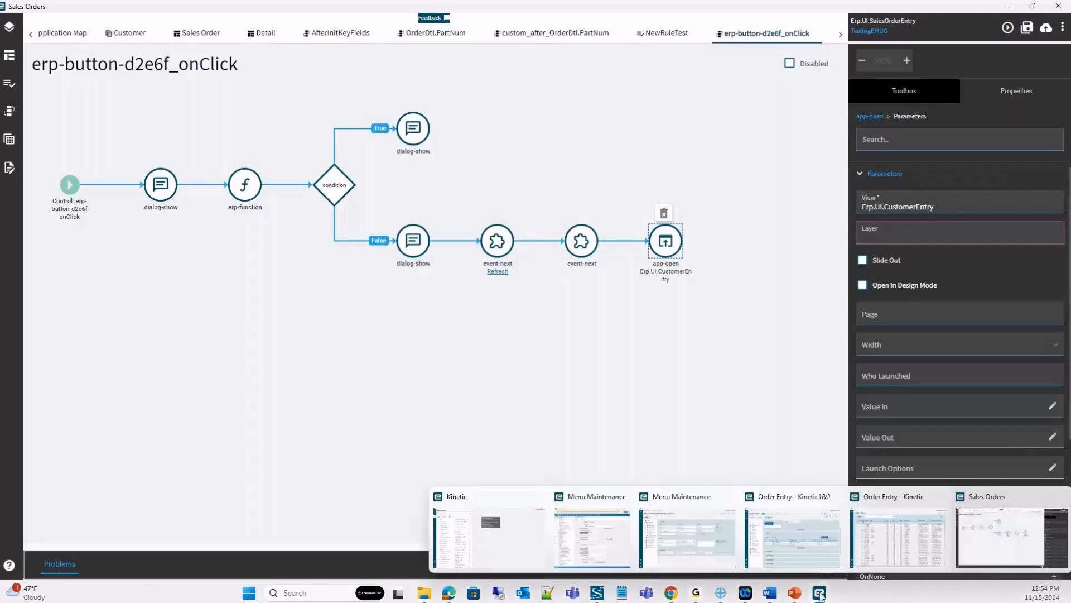
{"action": "left_click", "coordinate": [672, 532]}
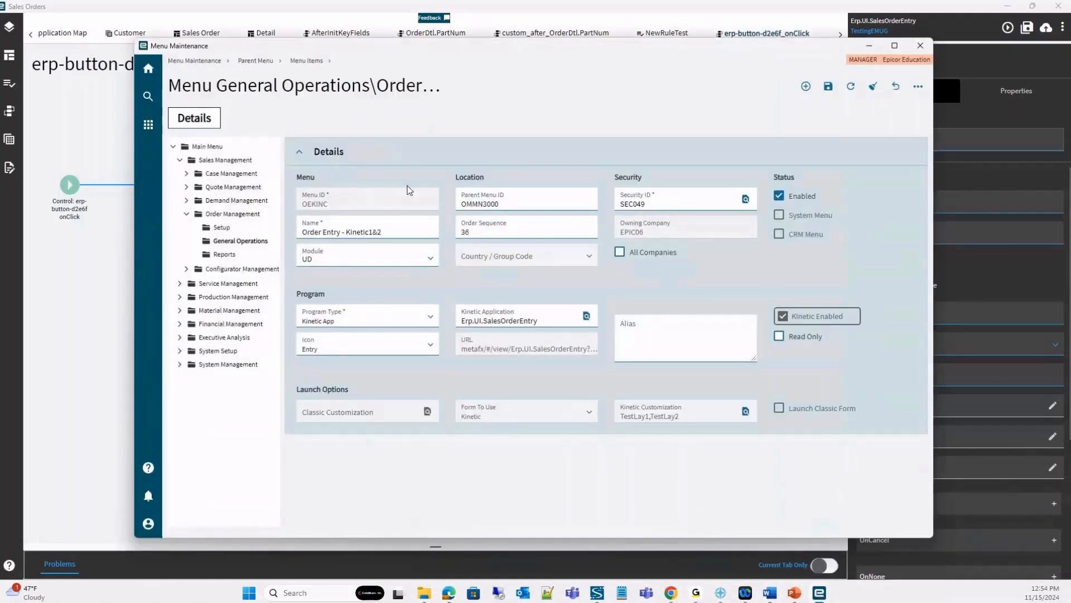
{"action": "left_click", "coordinate": [222, 227]}
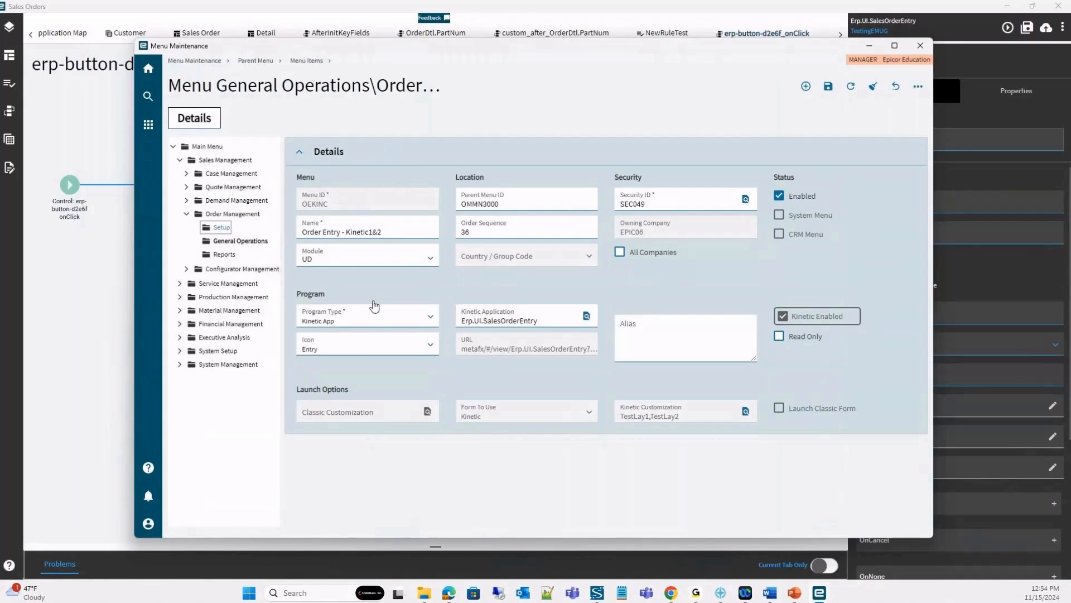
{"action": "left_click", "coordinate": [229, 228]}
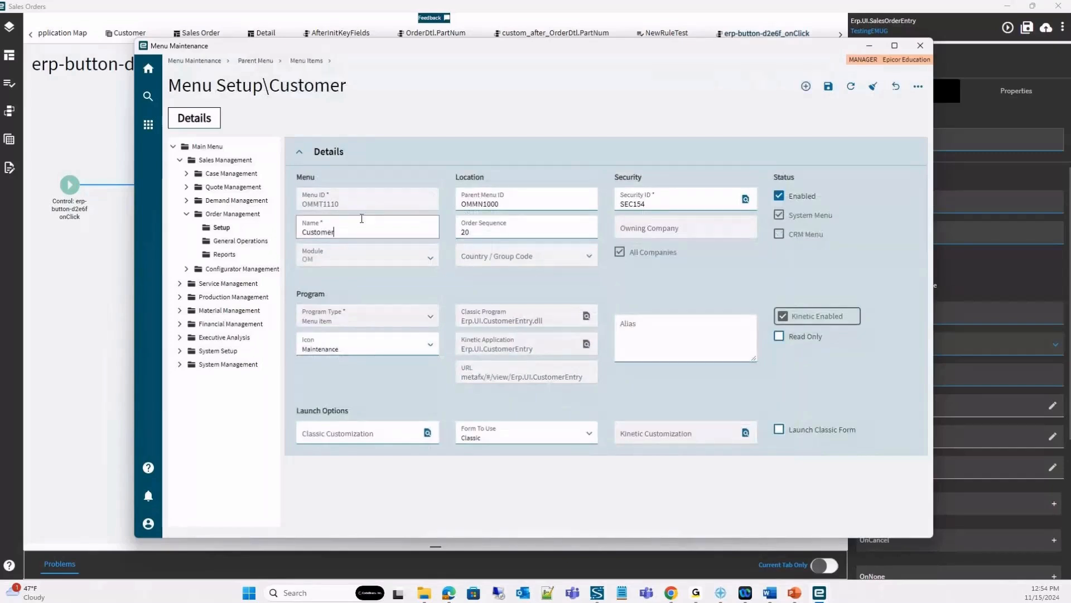
{"action": "left_click_drag", "start_coordinate": [796, 41], "coordinate": [655, 73]}
{"action": "left_click_drag", "start_coordinate": [257, 221], "coordinate": [216, 222]}
{"action": "key", "text": "ctrl+c"}
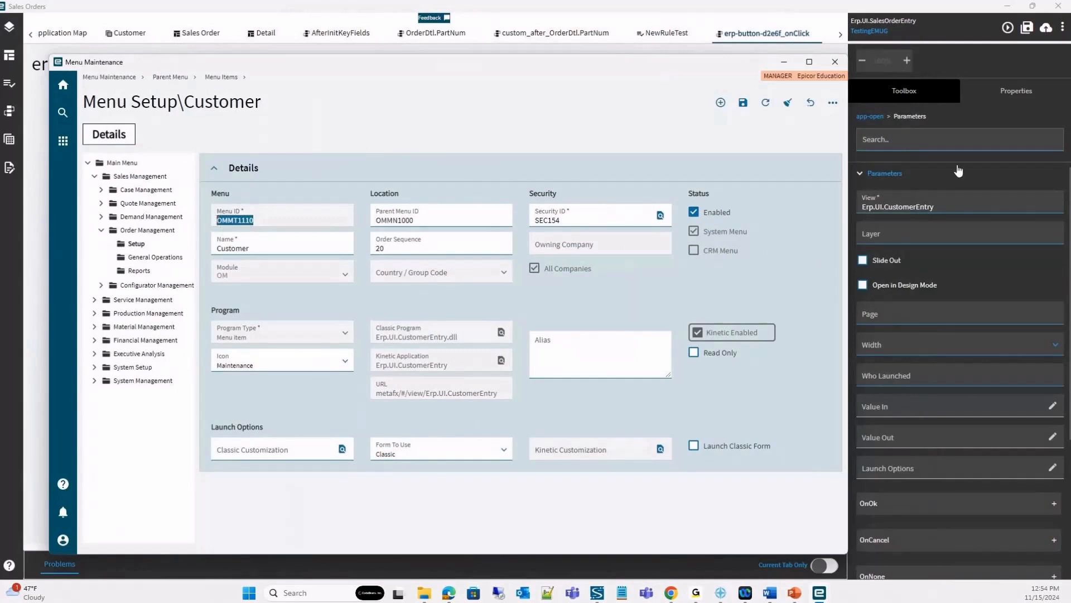
Set the View parameter of the app-open action to OMMT1110.
{"action": "left_click", "coordinate": [953, 205]}
{"action": "key", "text": "ctrl+a"}
{"action": "key", "text": "ctrl+v"}
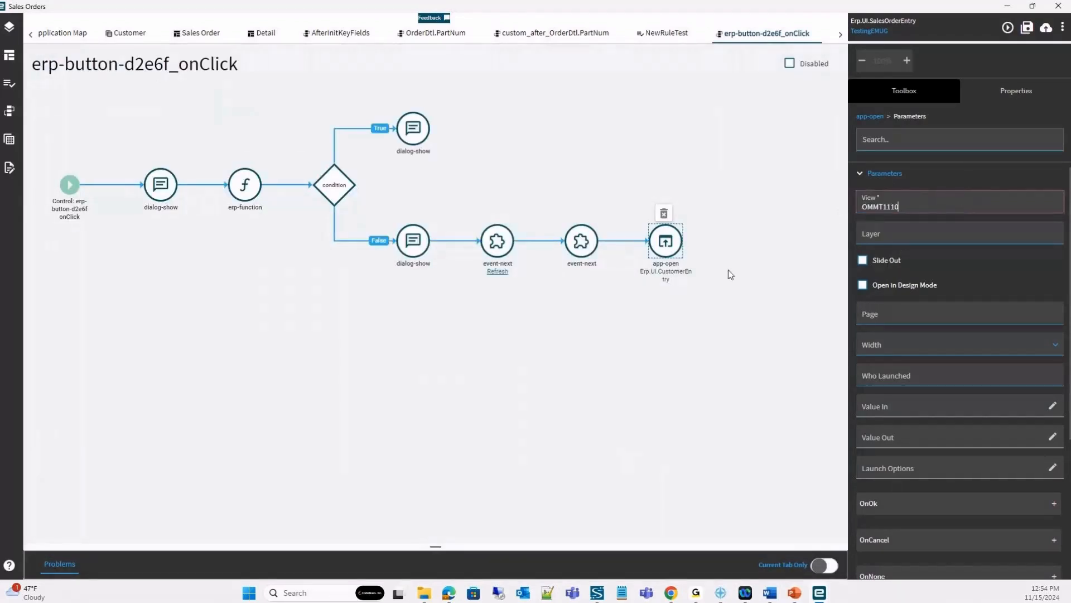
Examine the miscellaneous and REST service actions, the user-defined actions, and the layer's list of events.
{"action": "left_click", "coordinate": [893, 92]}
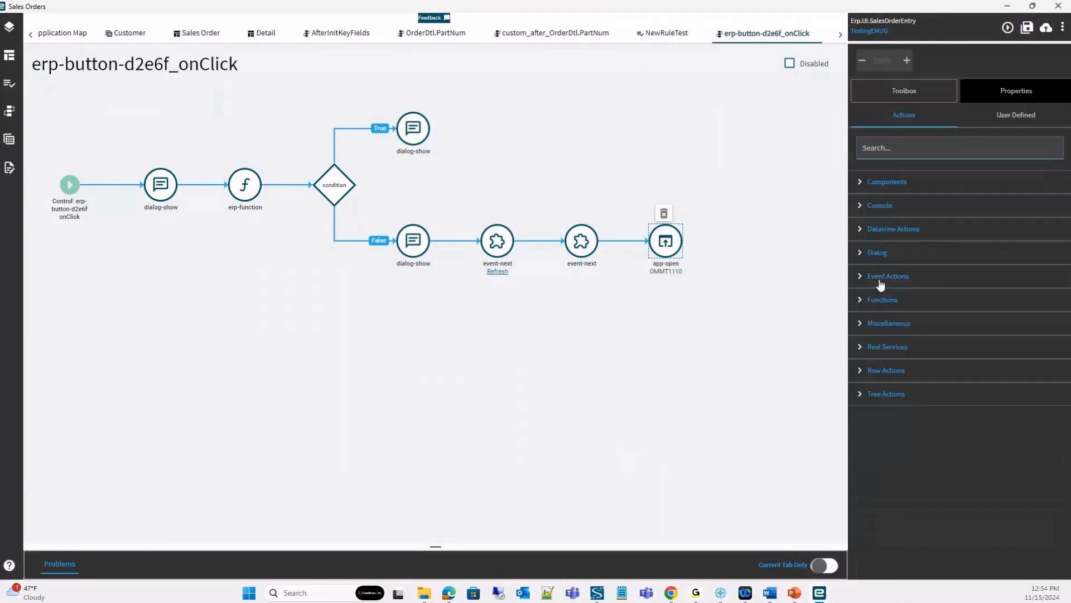
{"action": "left_click", "coordinate": [863, 325]}
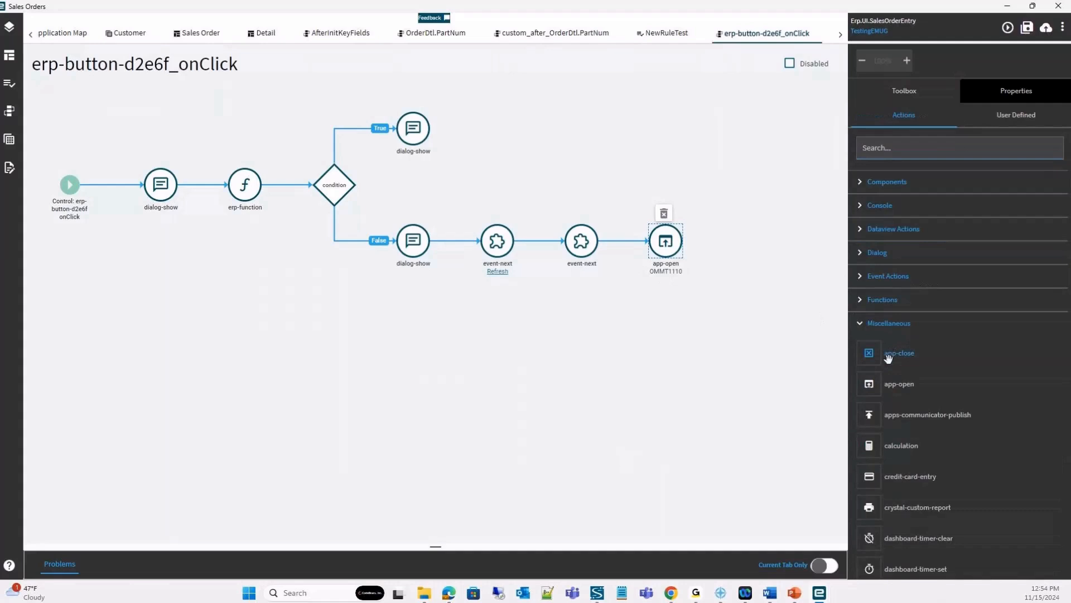
{"action": "scroll", "coordinate": [953, 412], "scroll_direction": "down", "scroll_amount": 7}
{"action": "scroll", "coordinate": [1021, 338], "scroll_direction": "up", "scroll_amount": 4}
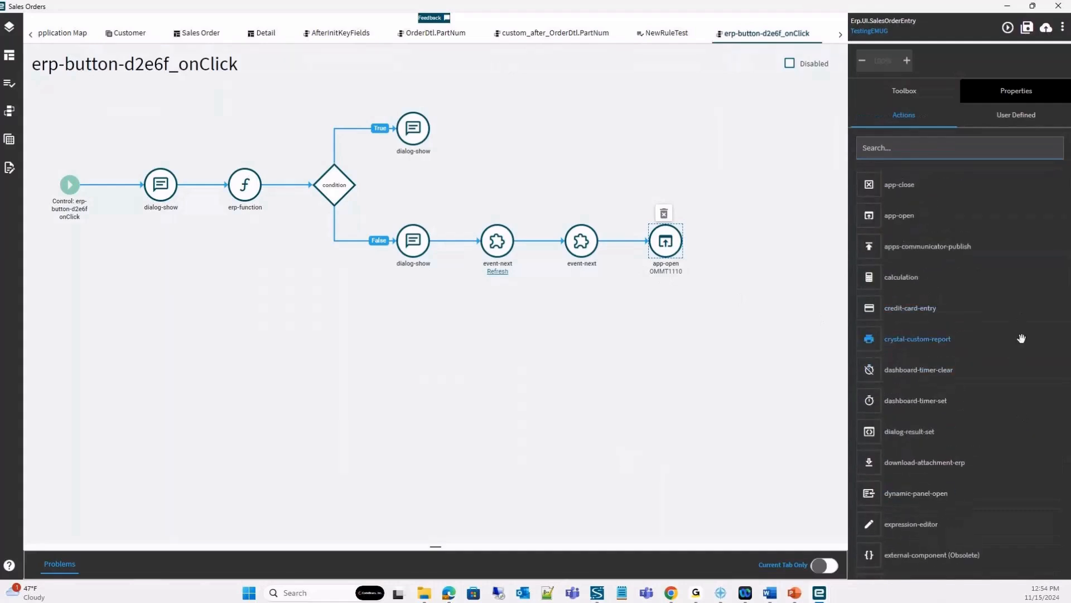
{"action": "scroll", "coordinate": [1020, 346], "scroll_direction": "down", "scroll_amount": 1}
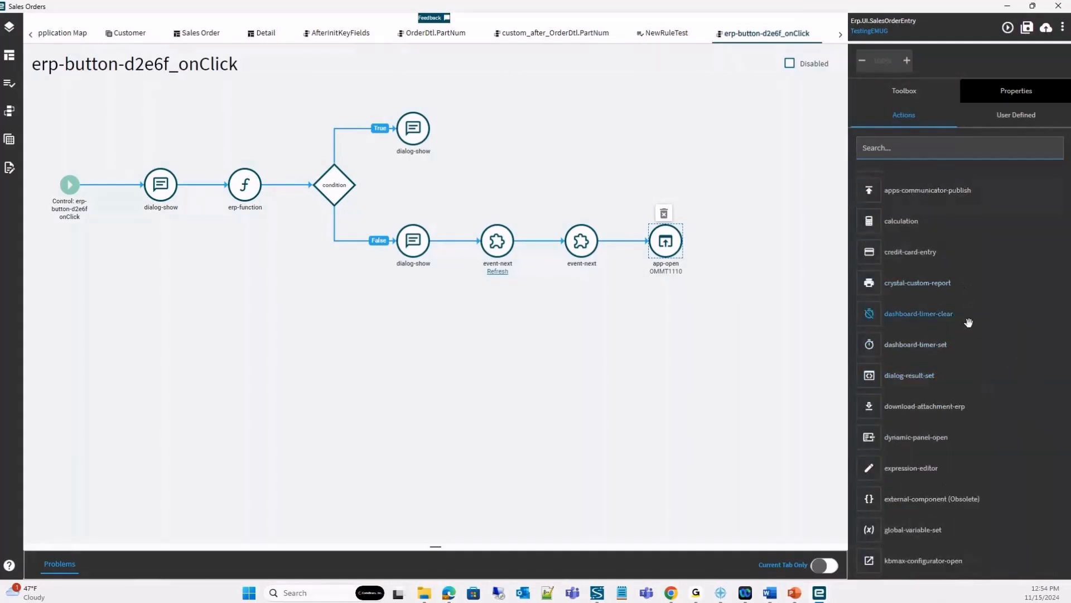
{"action": "scroll", "coordinate": [974, 329], "scroll_direction": "up", "scroll_amount": 4}
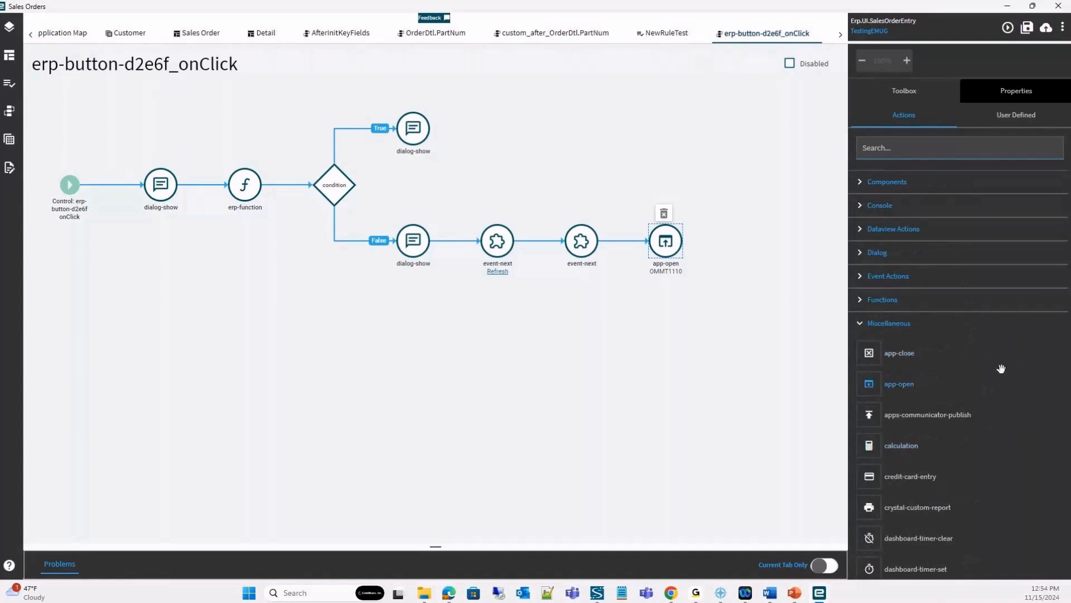
{"action": "left_click", "coordinate": [893, 326]}
{"action": "left_click", "coordinate": [871, 349]}
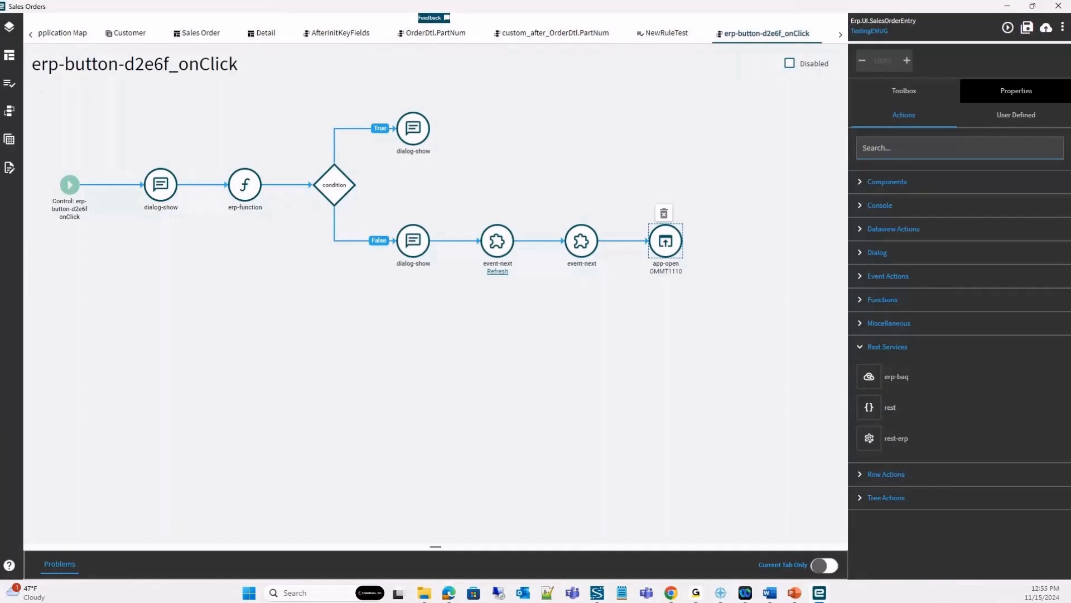
{"action": "left_click", "coordinate": [1016, 115]}
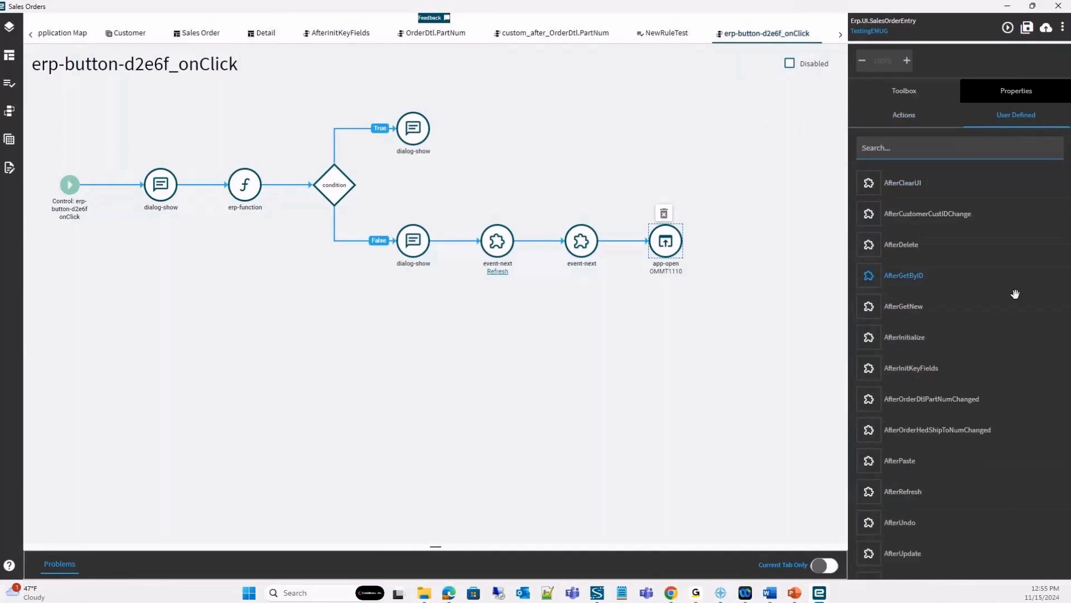
{"action": "left_click", "coordinate": [863, 148]}
{"action": "left_click", "coordinate": [9, 111]}
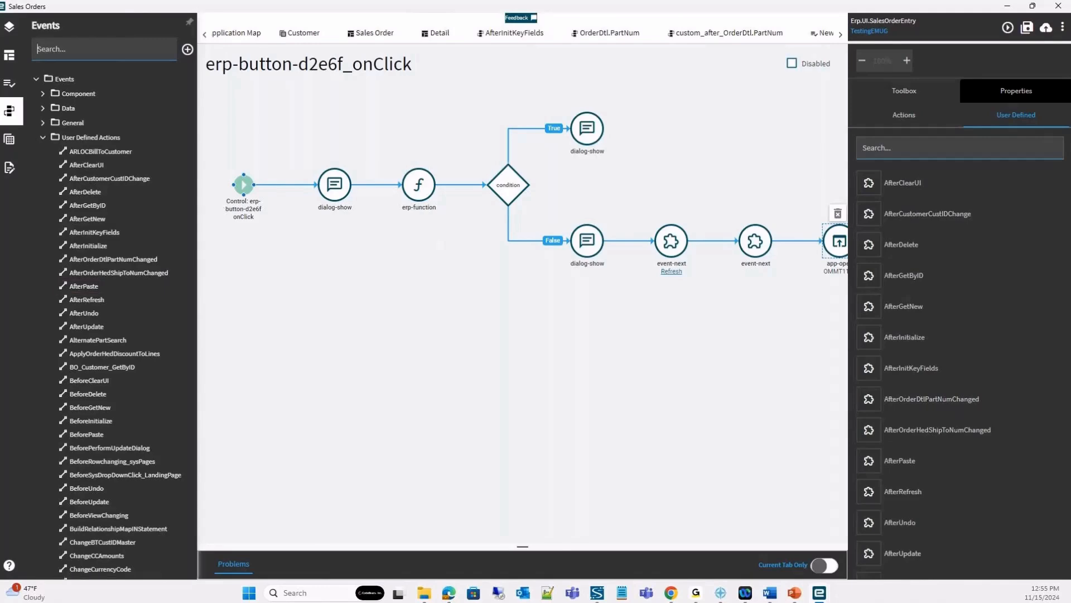
Switch to the Kinetic home window and open Solution Workbench from Solution Management under System Management.
{"action": "mouse_move", "coordinate": [820, 593]}
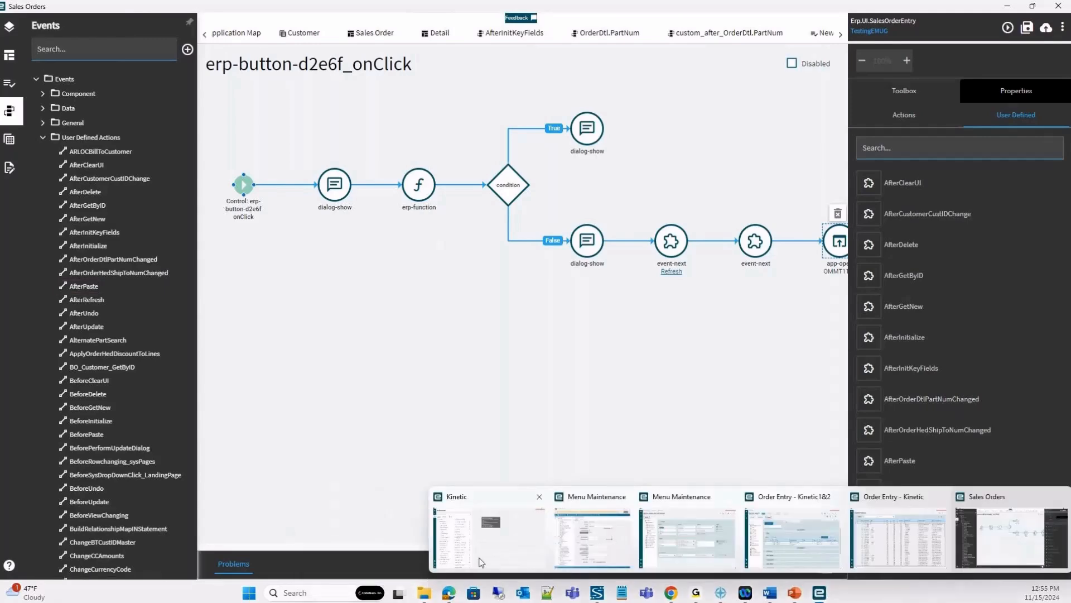
{"action": "left_click", "coordinate": [490, 536]}
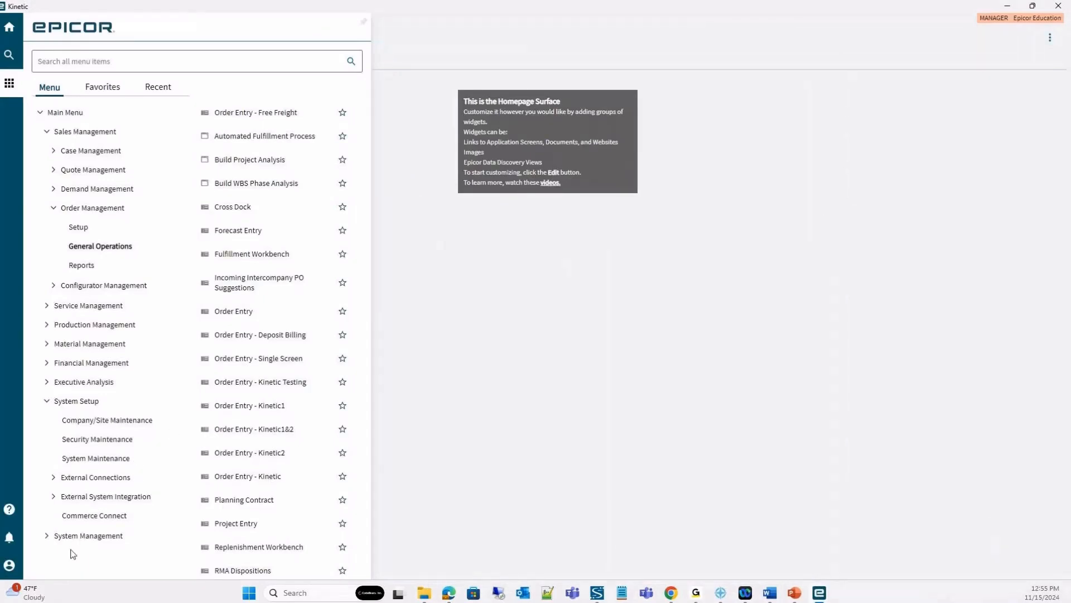
{"action": "left_click", "coordinate": [103, 536]}
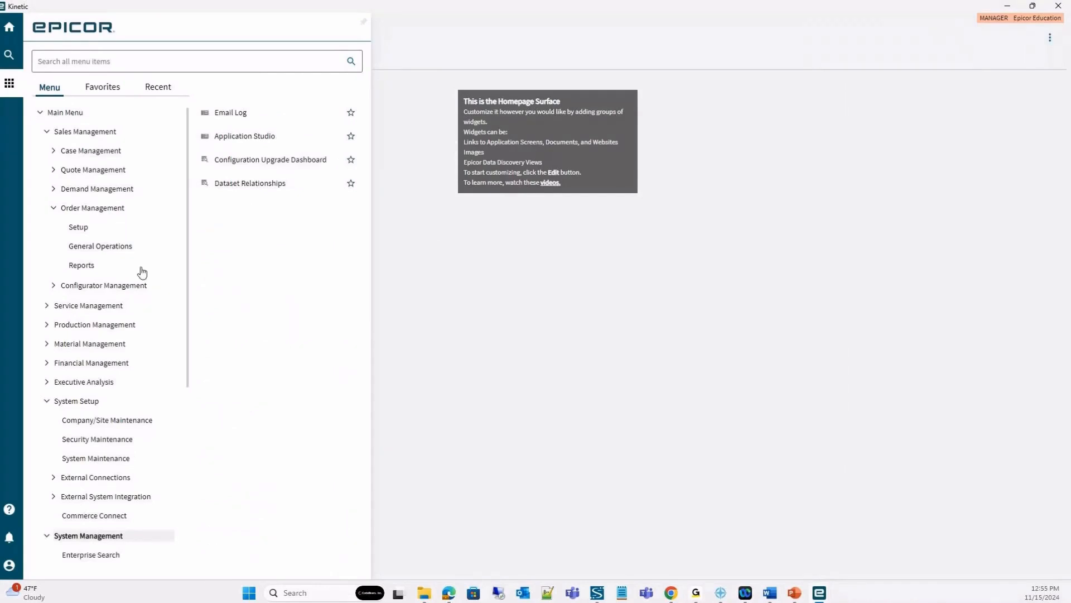
{"action": "scroll", "coordinate": [167, 318], "scroll_direction": "down", "scroll_amount": 4}
{"action": "scroll", "coordinate": [129, 531], "scroll_direction": "down", "scroll_amount": 1}
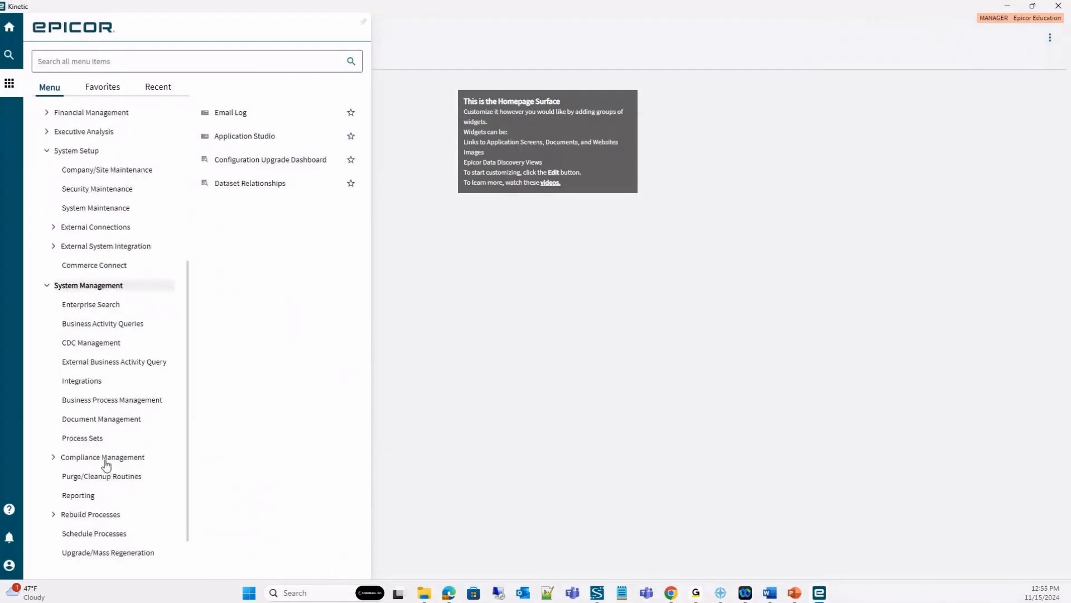
{"action": "scroll", "coordinate": [106, 465], "scroll_direction": "down", "scroll_amount": 1}
{"action": "left_click", "coordinate": [98, 533]}
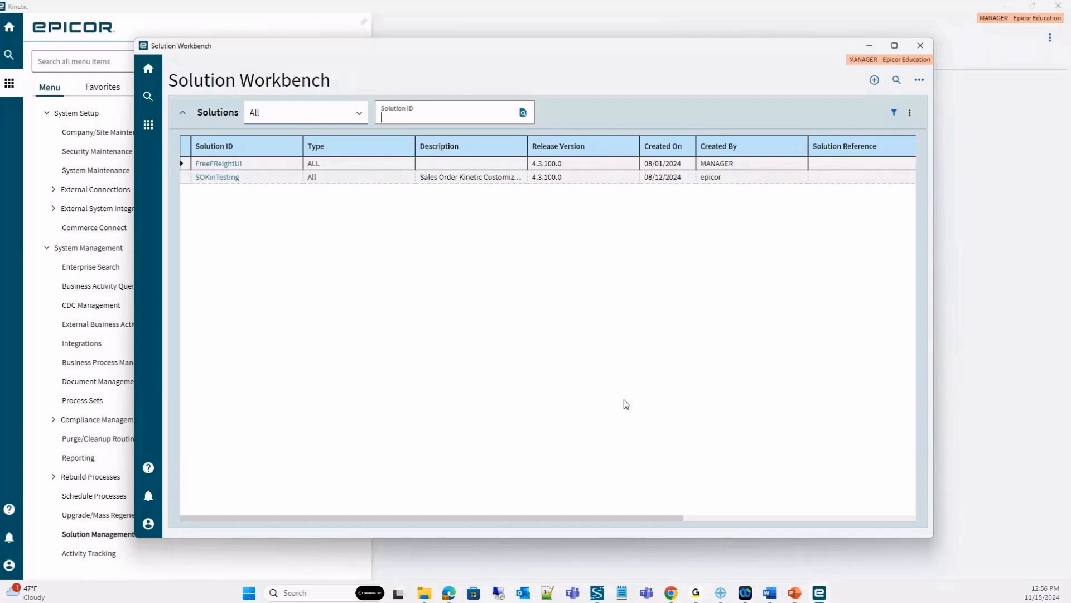
Create and save a new solution with the ID TestSolution and the description "test".
{"action": "left_click", "coordinate": [875, 83]}
{"action": "type", "text": "Te"}
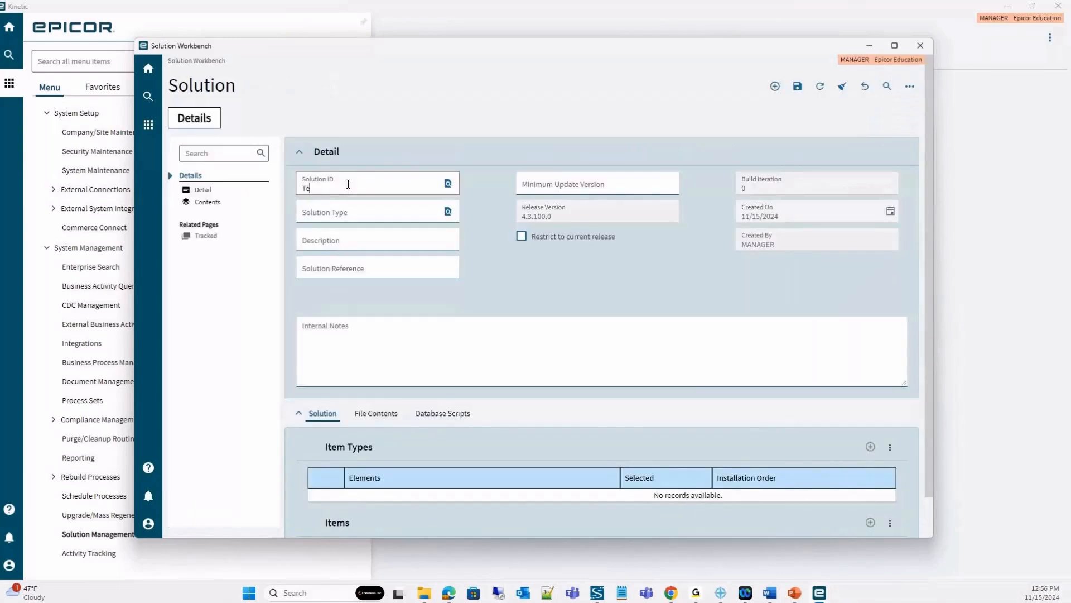
{"action": "type", "text": "stSolution"}
{"action": "key", "text": "Tab"}
{"action": "type", "text": "test"}
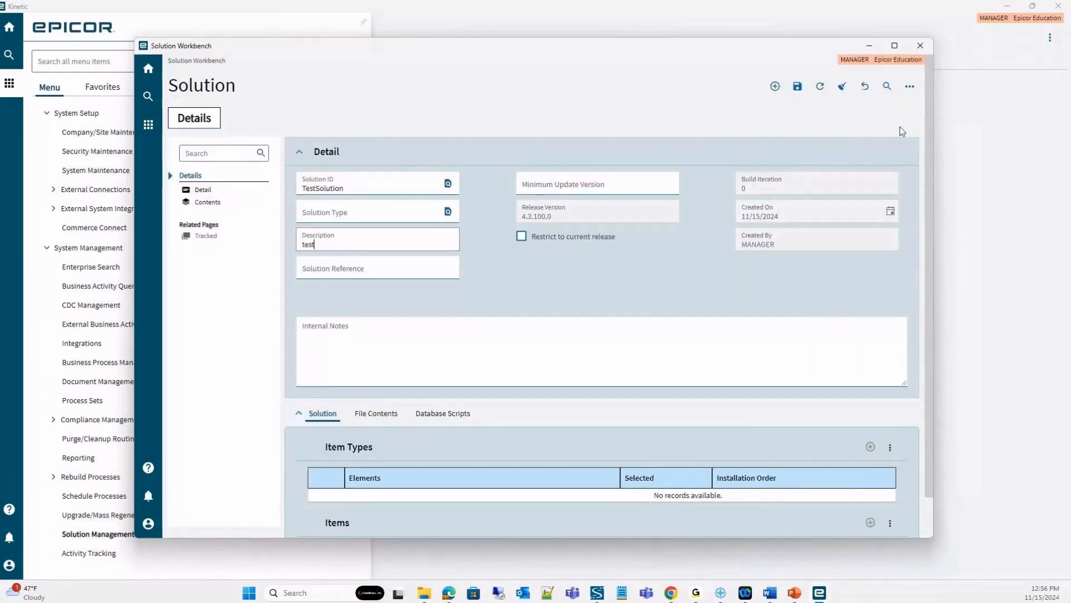
{"action": "left_click", "coordinate": [798, 86]}
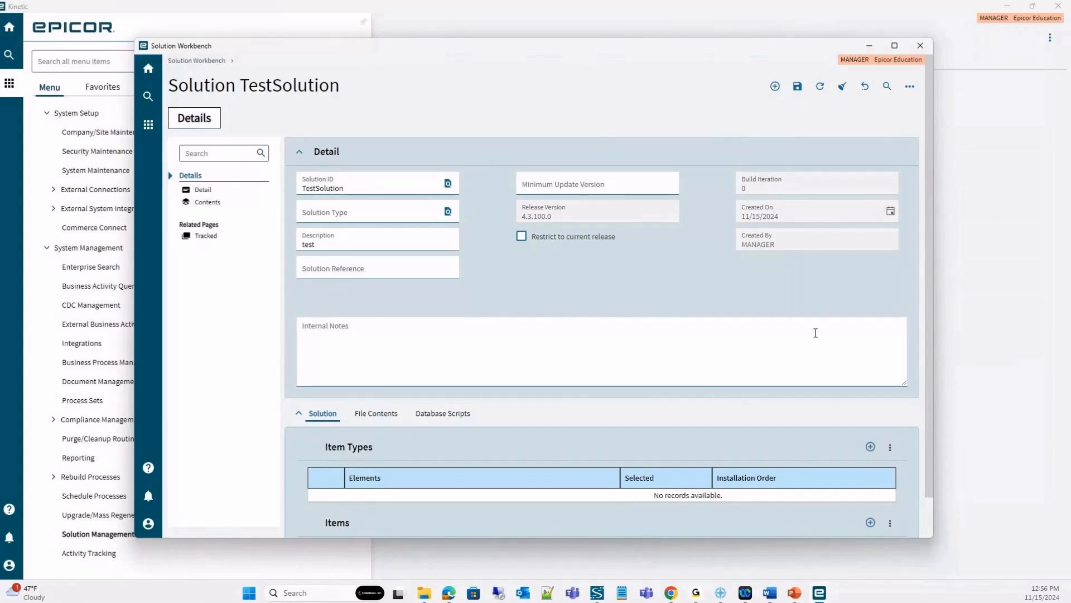
Start adding item types to TestSolution and pick the BAQ element COM-ShipmentsPerCustomer.
{"action": "scroll", "coordinate": [877, 452], "scroll_direction": "down", "scroll_amount": 1}
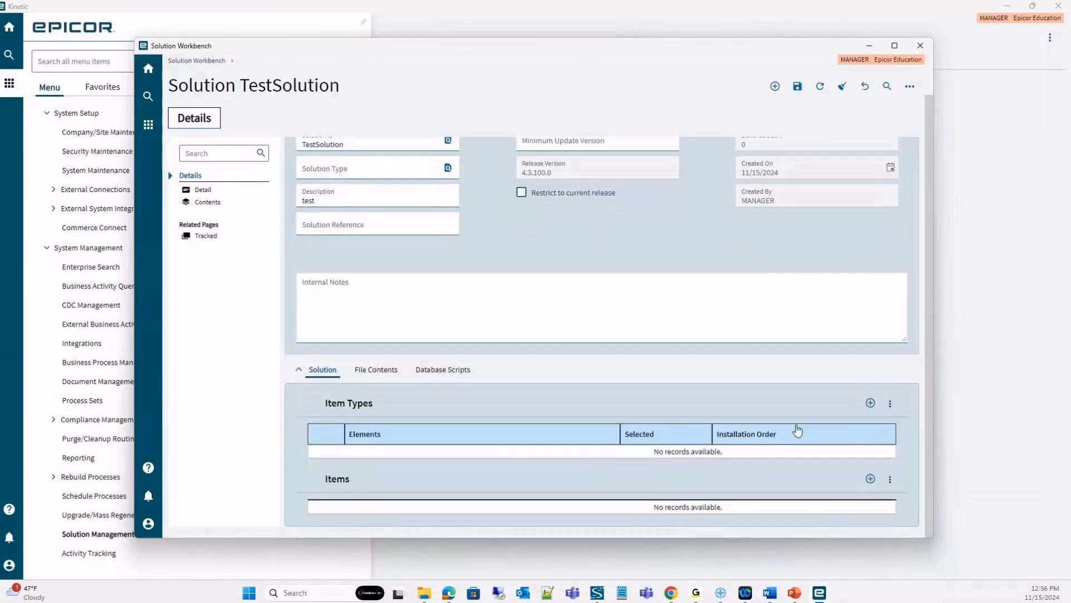
{"action": "left_click", "coordinate": [871, 403]}
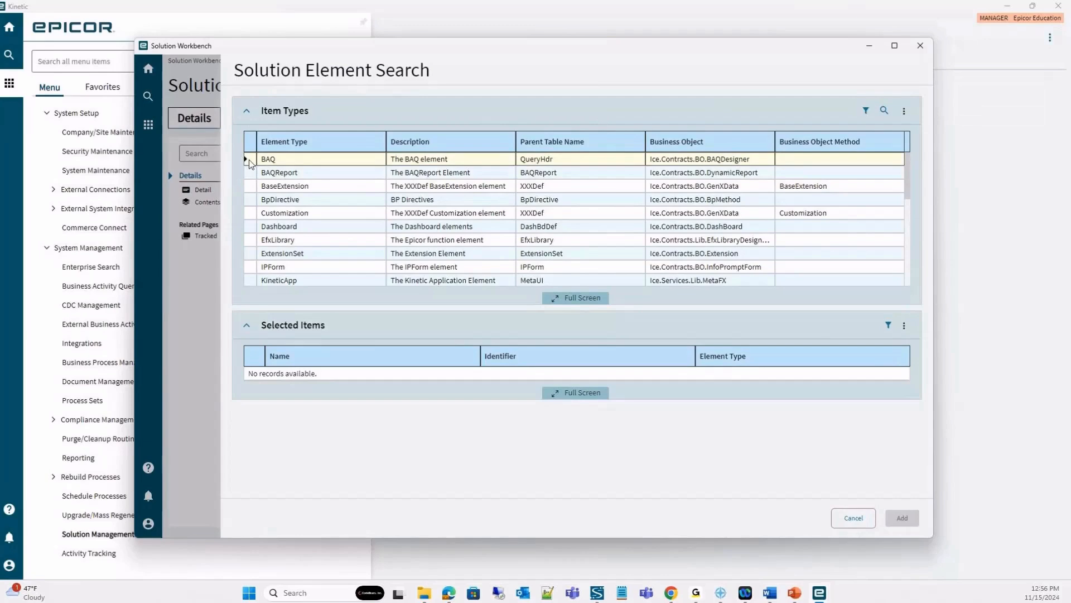
{"action": "left_click", "coordinate": [247, 160]}
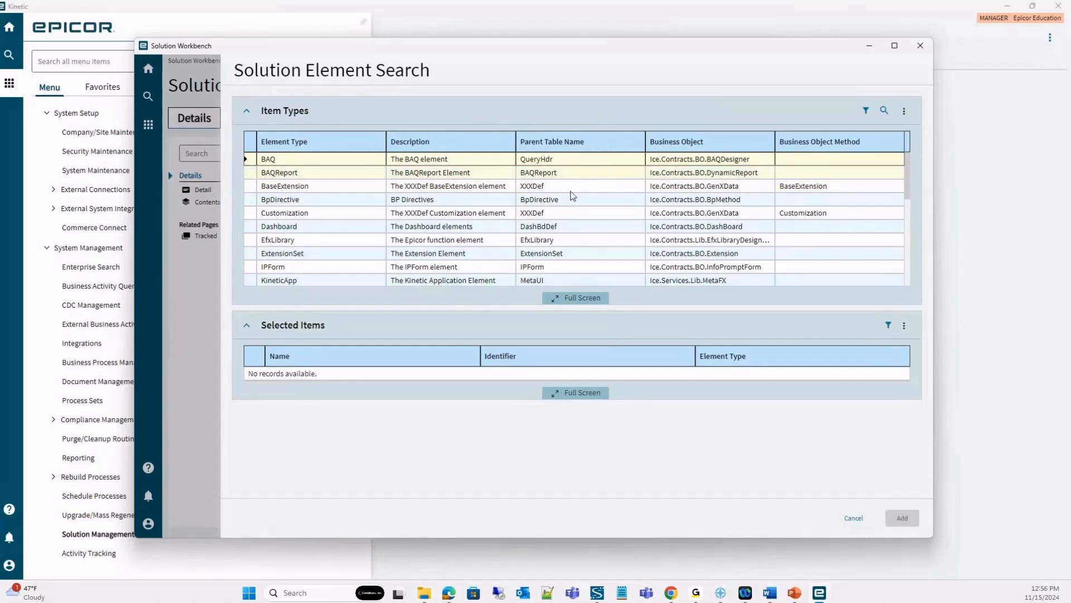
{"action": "left_click", "coordinate": [885, 114]}
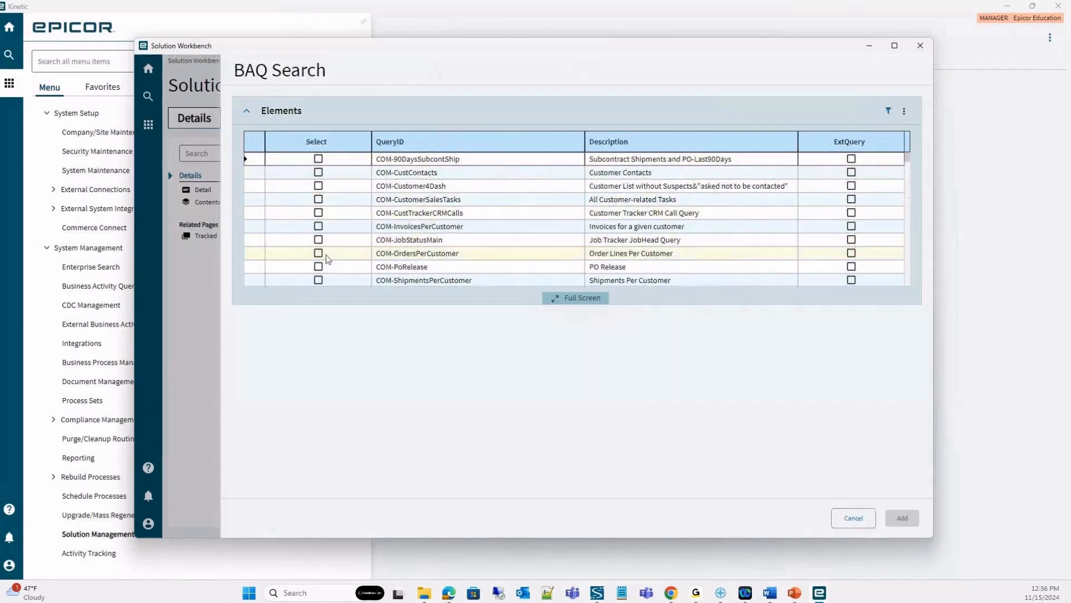
{"action": "left_click", "coordinate": [319, 280]}
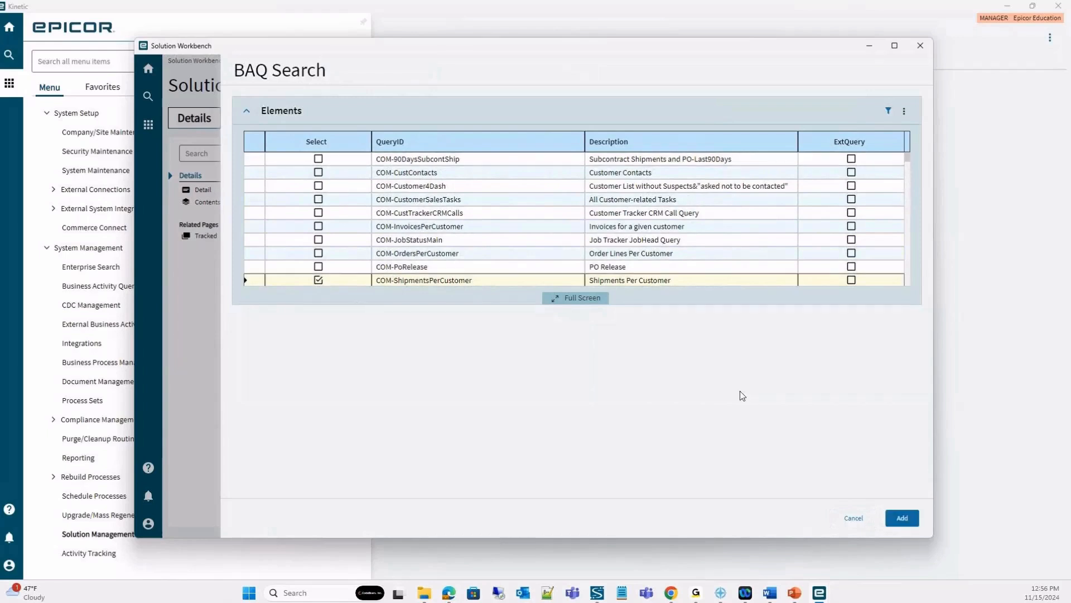
{"action": "left_click", "coordinate": [897, 521]}
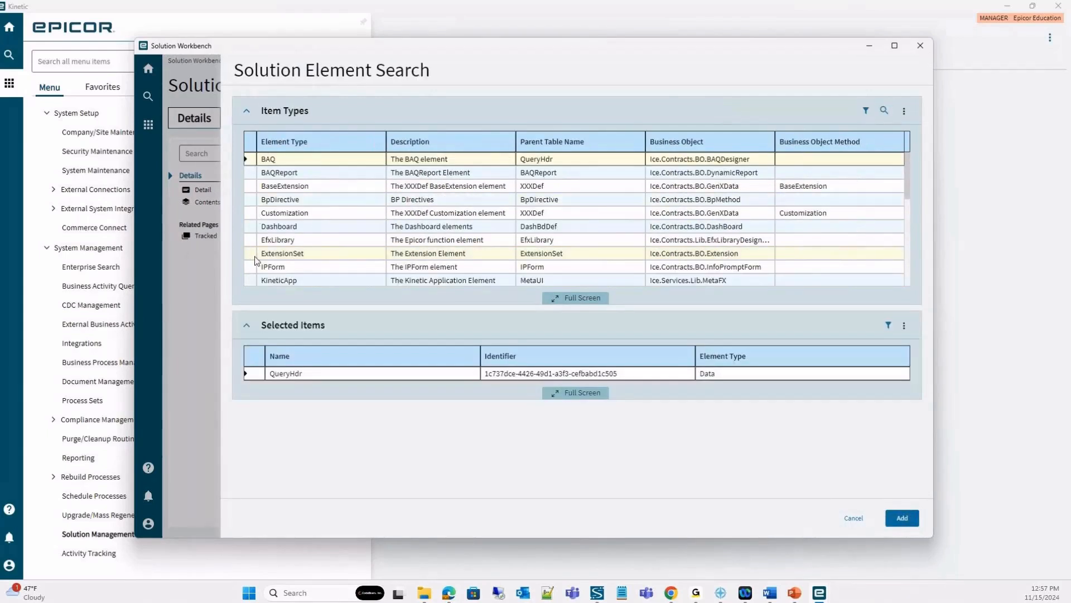
Pick the TestingEMUG layer of Erp.UI.SalesOrderEntry from the KNTCCustLayer elements for the solution.
{"action": "scroll", "coordinate": [251, 246], "scroll_direction": "down", "scroll_amount": 2}
{"action": "scroll", "coordinate": [252, 240], "scroll_direction": "down", "scroll_amount": 1}
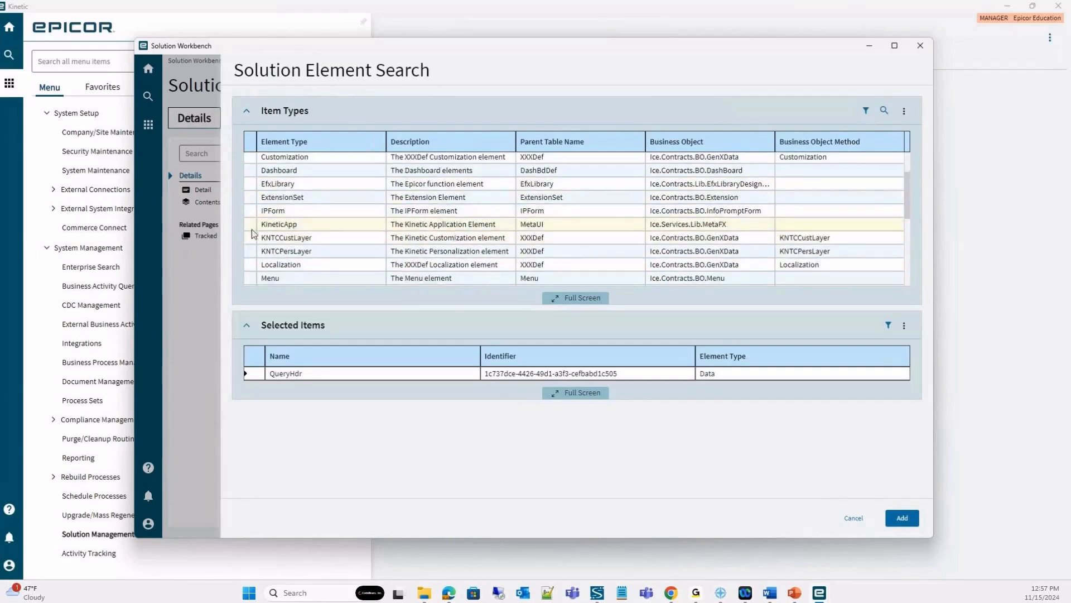
{"action": "left_click", "coordinate": [248, 237]}
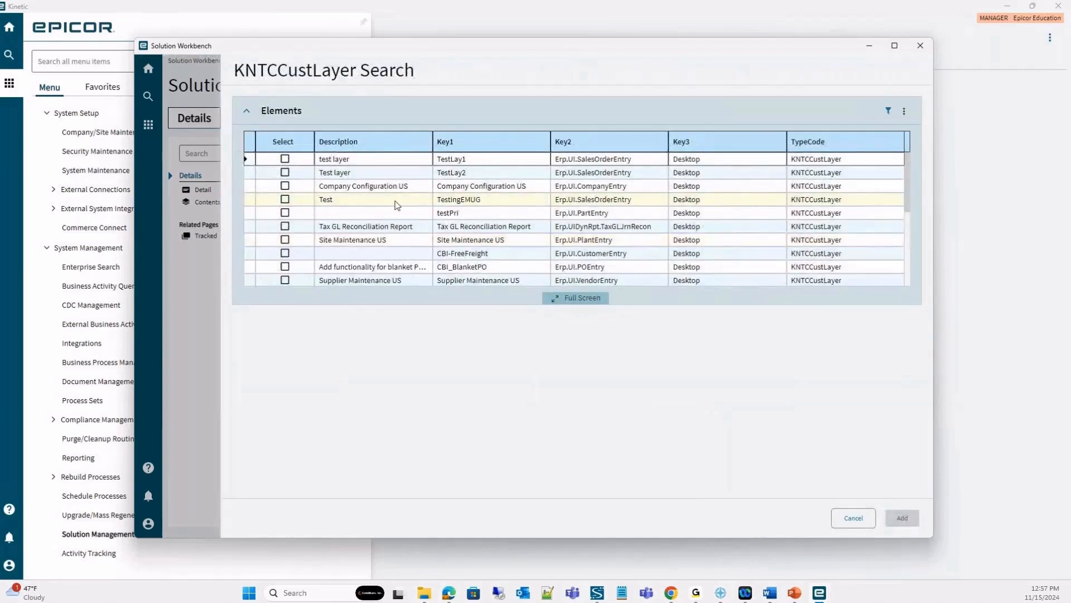
{"action": "left_click", "coordinate": [285, 200]}
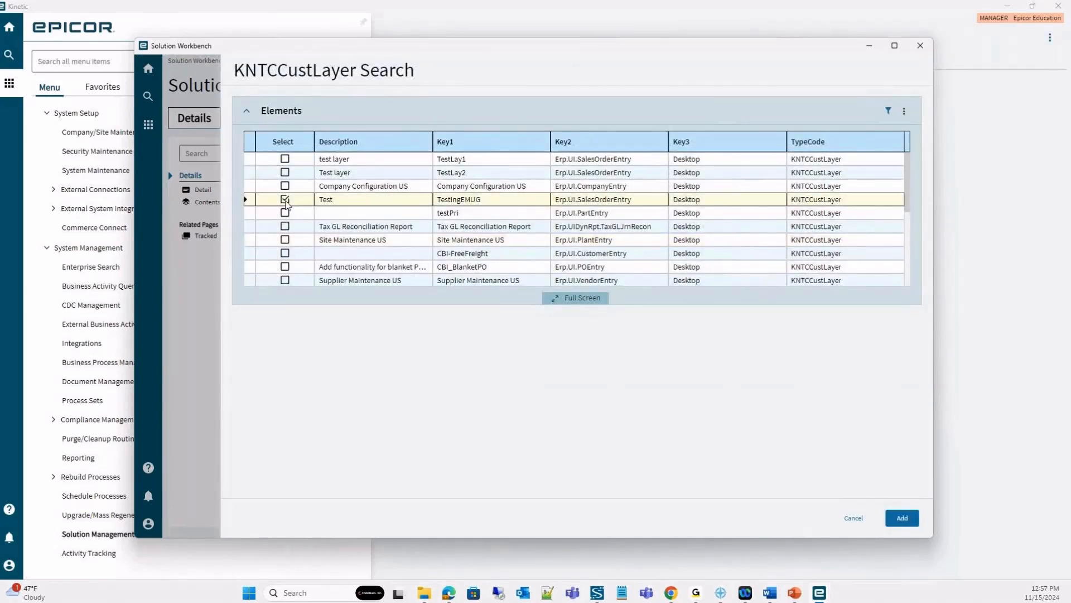
{"action": "left_click", "coordinate": [901, 518]}
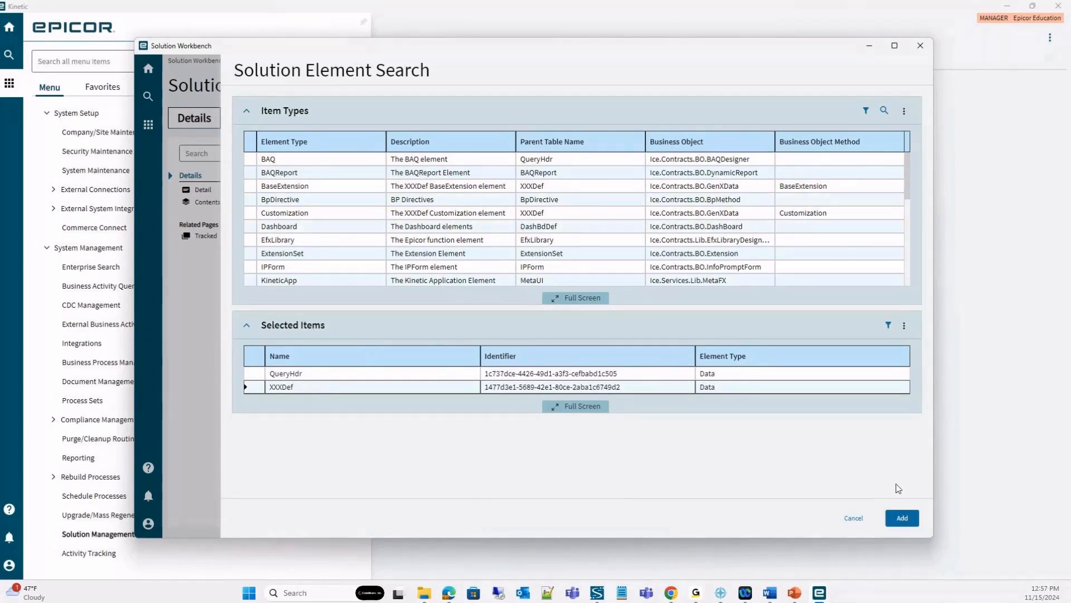
Add the selected BAQ and layer elements to TestSolution and show the items of the XXXDef type.
{"action": "left_click", "coordinate": [904, 523]}
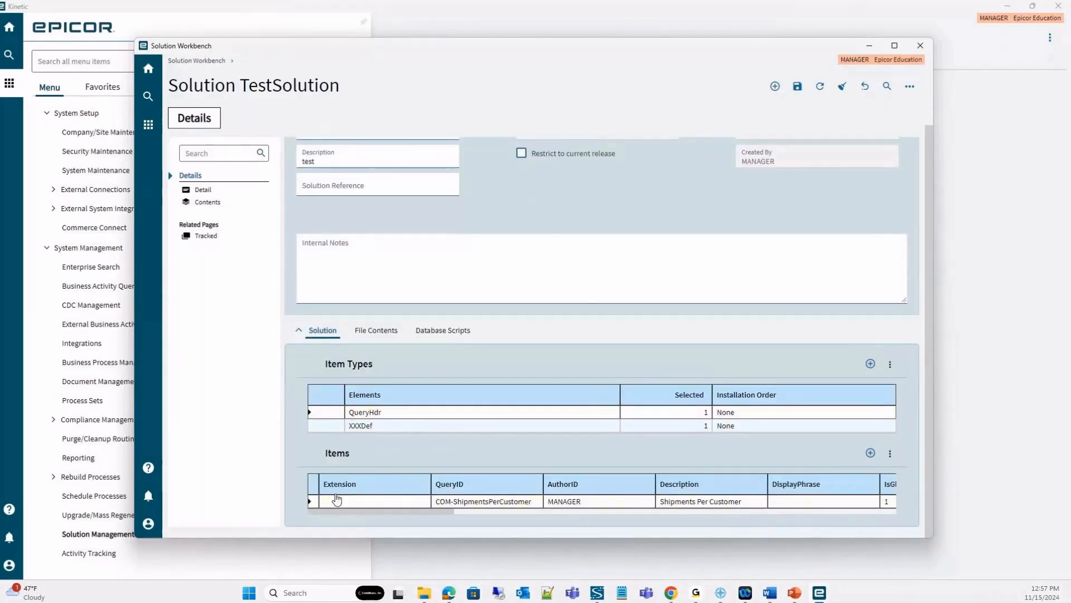
{"action": "left_click", "coordinate": [316, 427]}
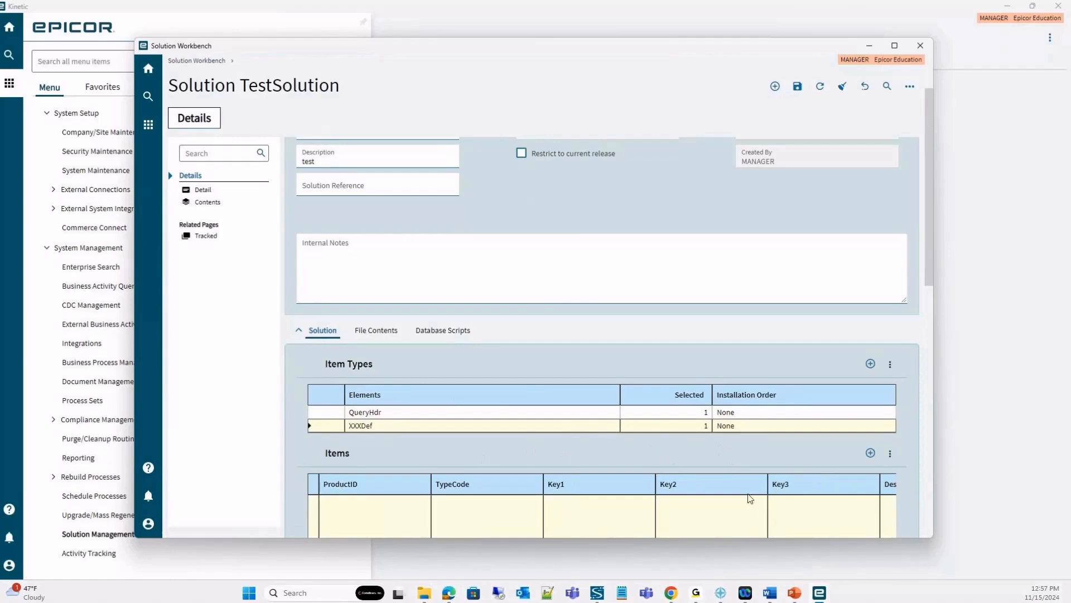
{"action": "scroll", "coordinate": [711, 438], "scroll_direction": "down", "scroll_amount": 2}
{"action": "scroll", "coordinate": [478, 339], "scroll_direction": "up", "scroll_amount": 3}
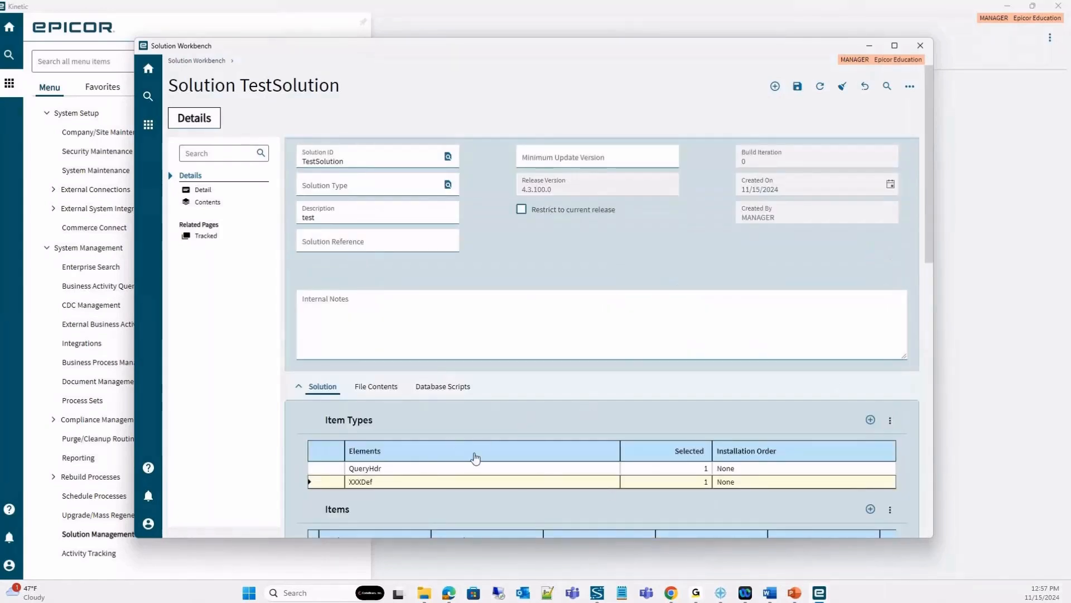
Build TestSolution as a Standard solution and save TestSolution_Customer Solution_4.3.100.0.cab to the desktop.
{"action": "left_click", "coordinate": [910, 92]}
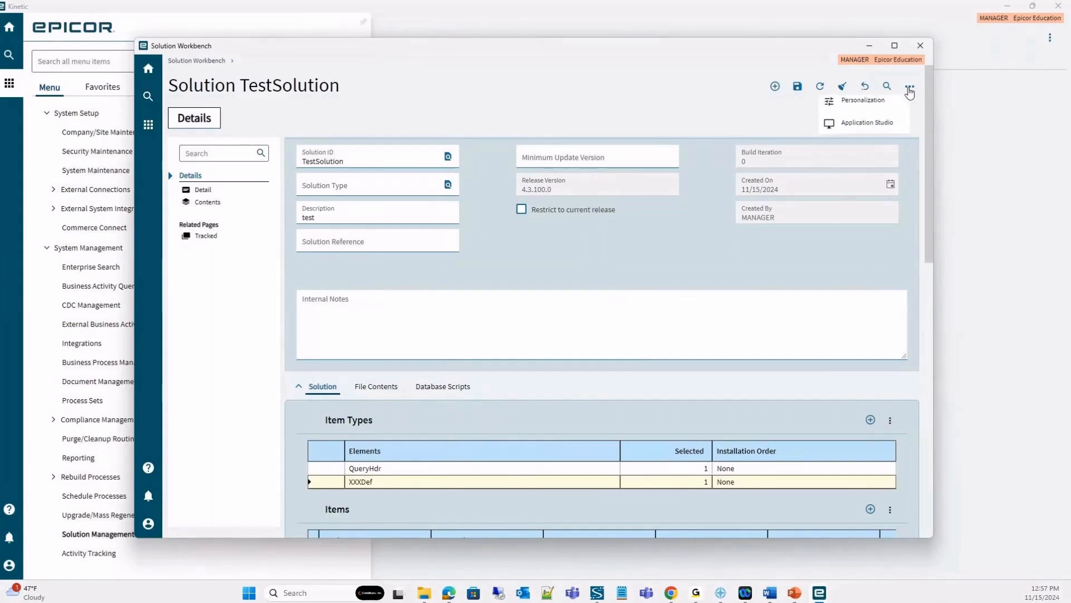
{"action": "left_click", "coordinate": [846, 139]}
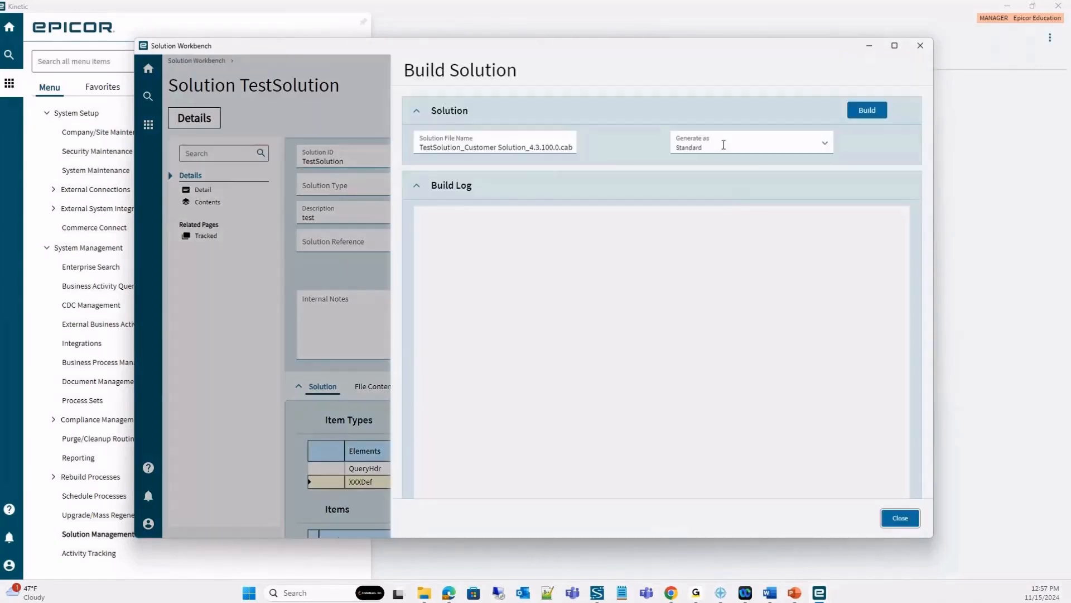
{"action": "left_click", "coordinate": [873, 114]}
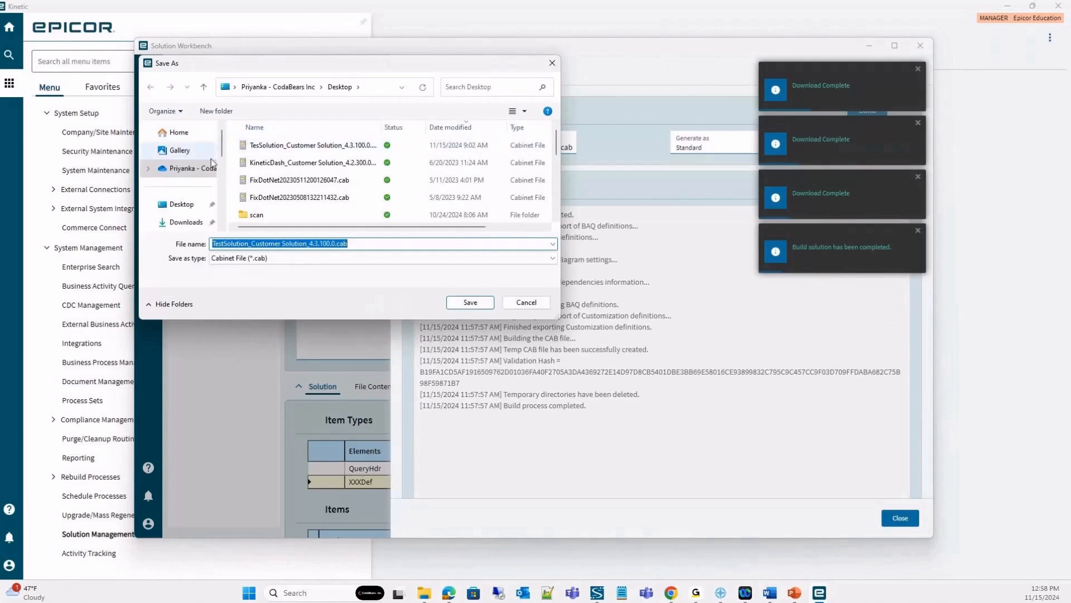
{"action": "left_click", "coordinate": [180, 205]}
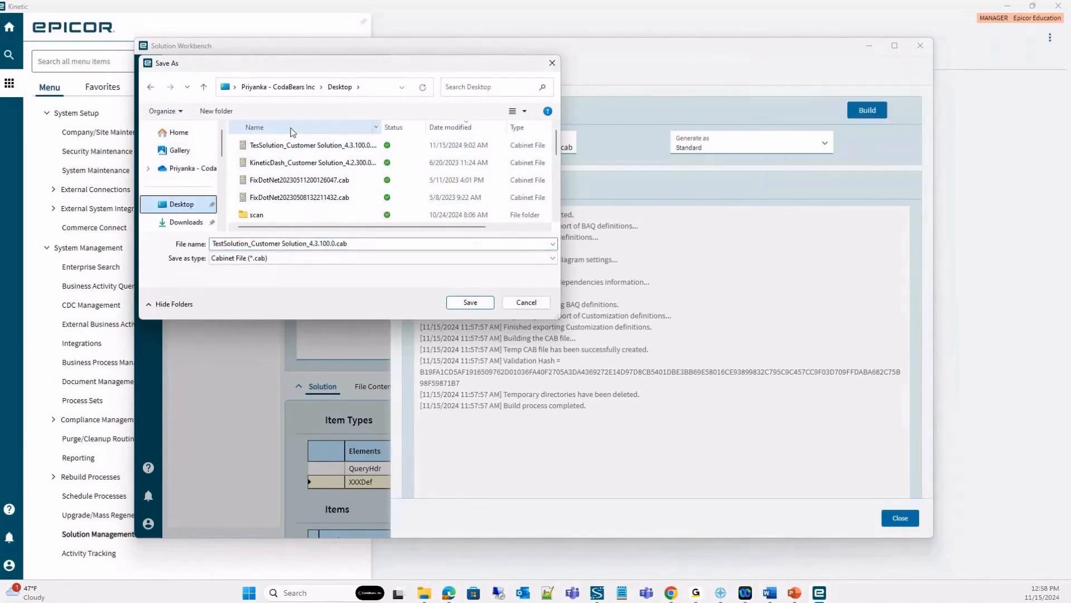
{"action": "left_click", "coordinate": [482, 304]}
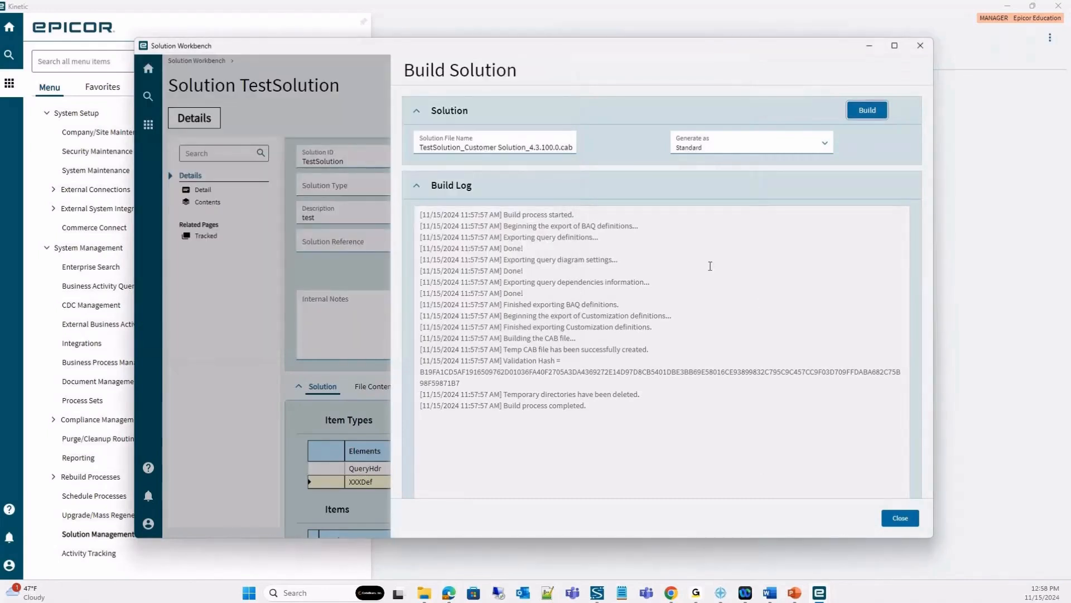
{"action": "left_click", "coordinate": [901, 518]}
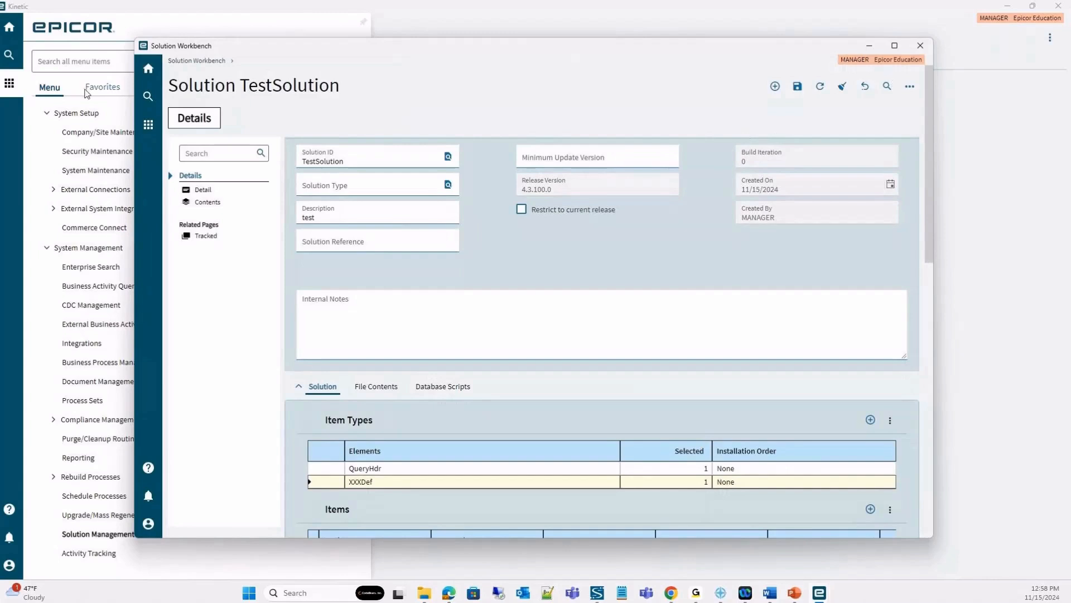
Reopen the Solution Workbench and install the solution file TestSolution_Customer Solution_4.3.100.0.cab from the desktop.
{"action": "left_click", "coordinate": [920, 46]}
{"action": "left_click", "coordinate": [260, 120]}
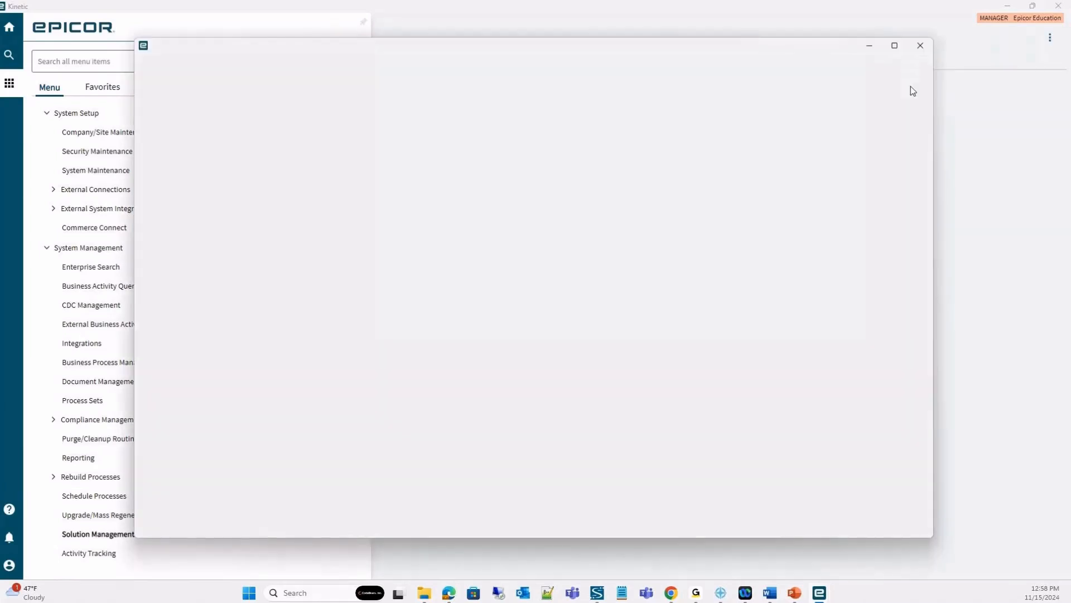
{"action": "left_click", "coordinate": [920, 80]}
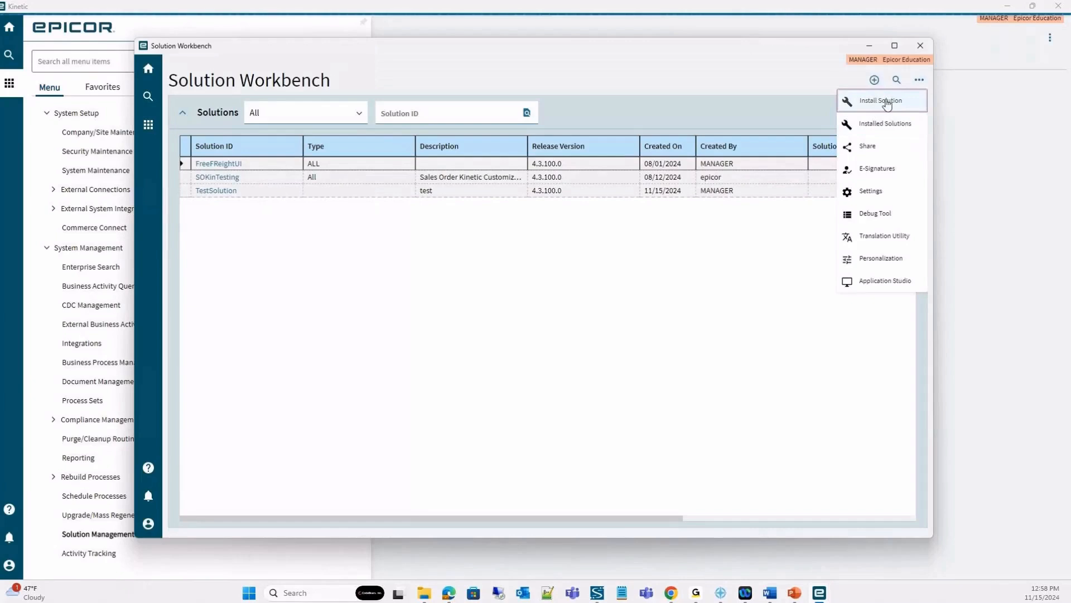
{"action": "left_click", "coordinate": [895, 105]}
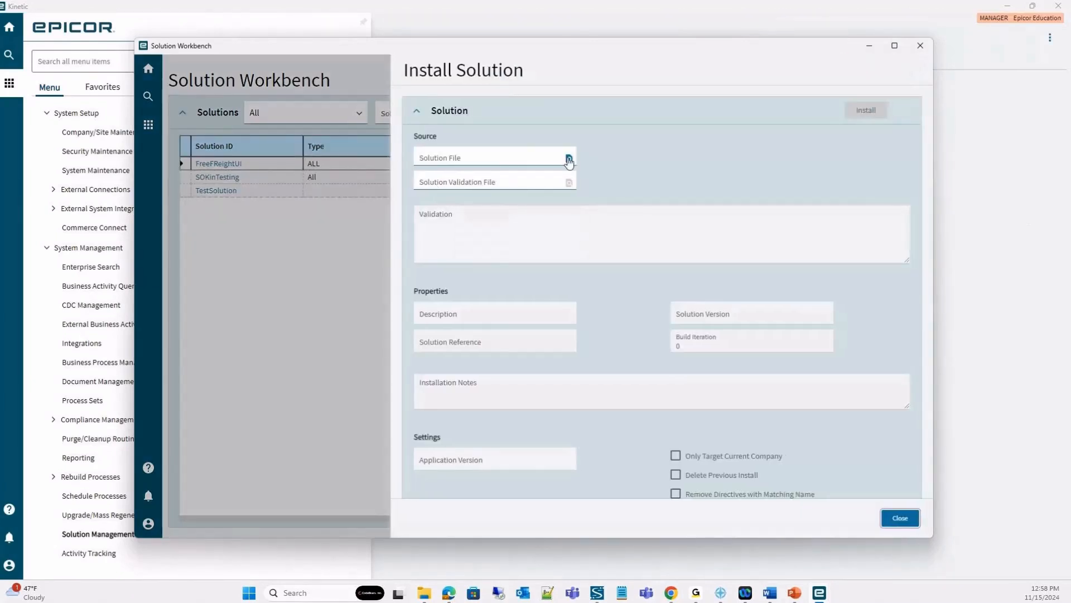
{"action": "left_click", "coordinate": [569, 159]}
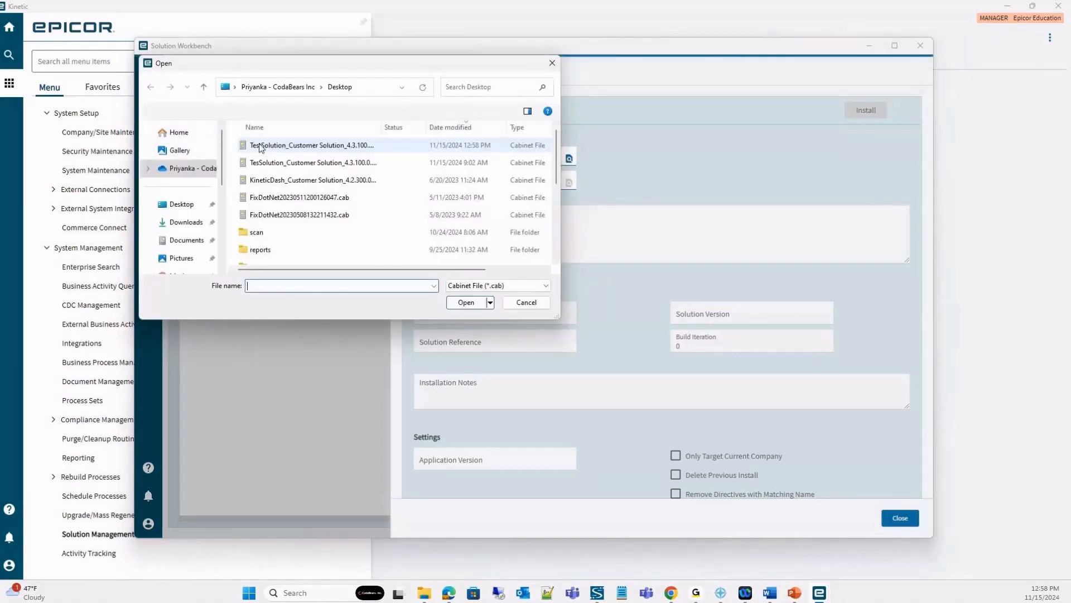
{"action": "left_click", "coordinate": [300, 148]}
{"action": "double_click", "coordinate": [300, 147]}
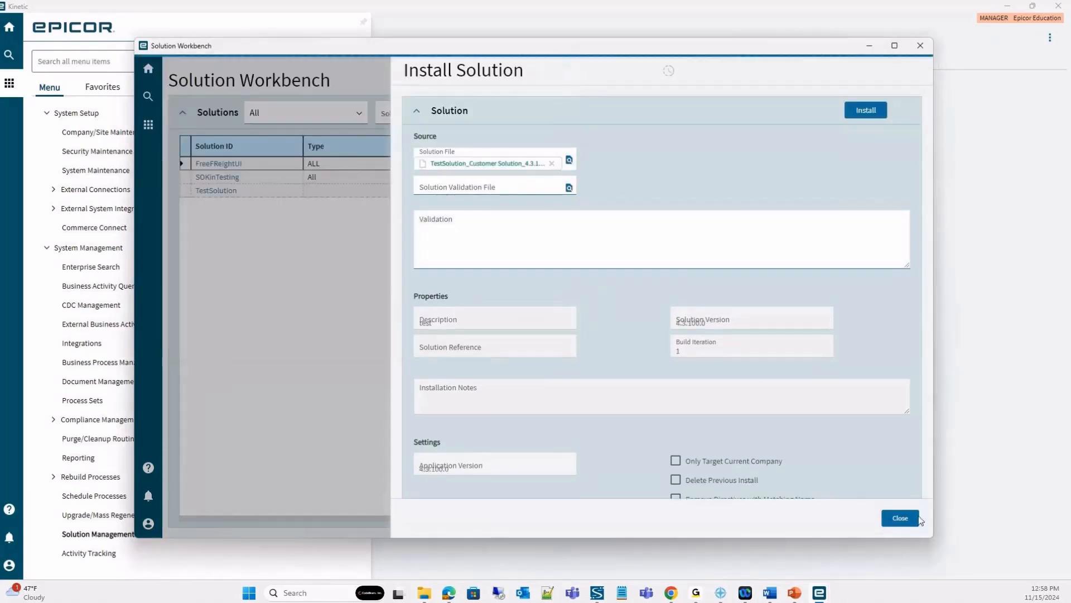
{"action": "left_click", "coordinate": [872, 114]}
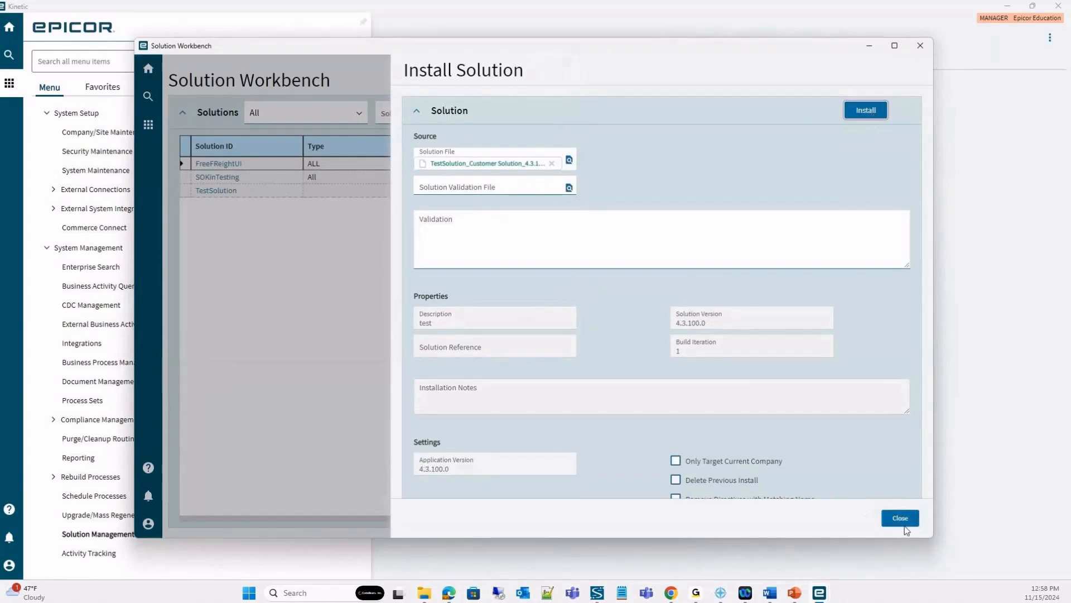
{"action": "left_click", "coordinate": [903, 521]}
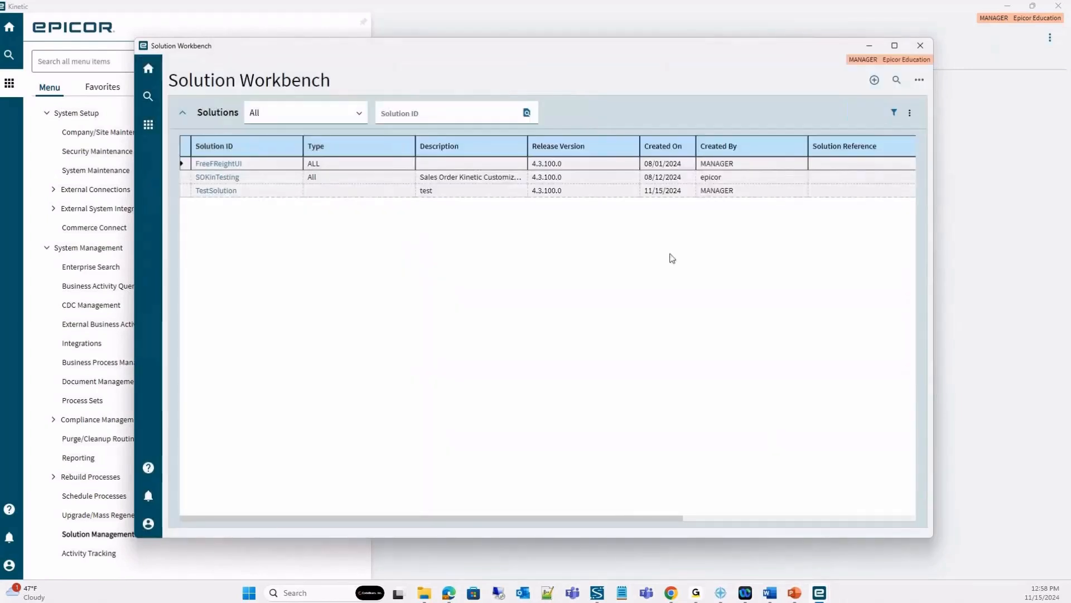
Open TestSolution and review the available item types and KNTCCustLayer elements without adding any.
{"action": "left_click", "coordinate": [216, 191]}
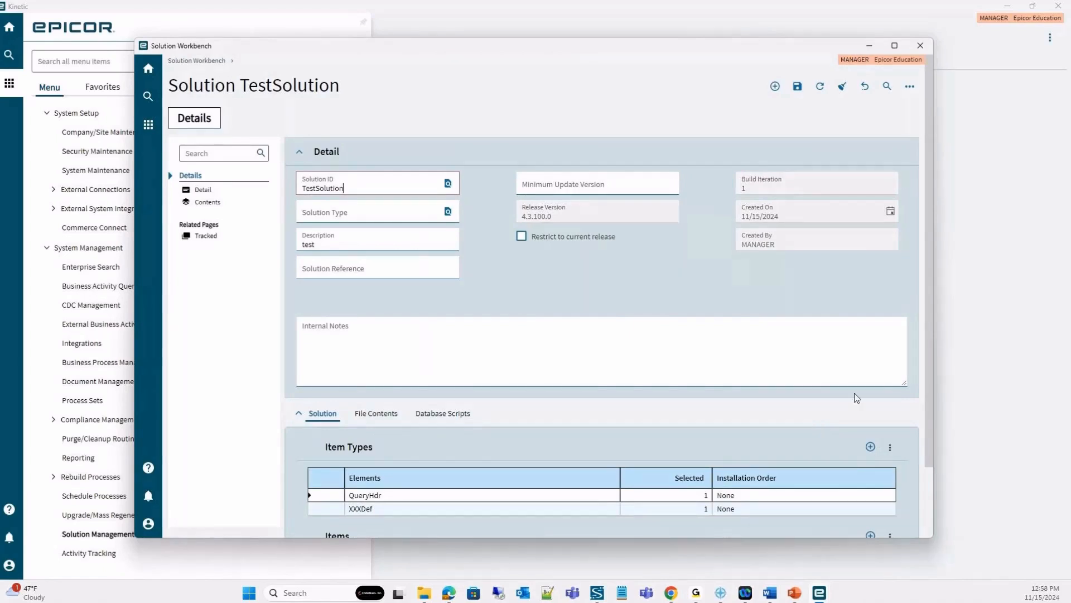
{"action": "left_click", "coordinate": [872, 452]}
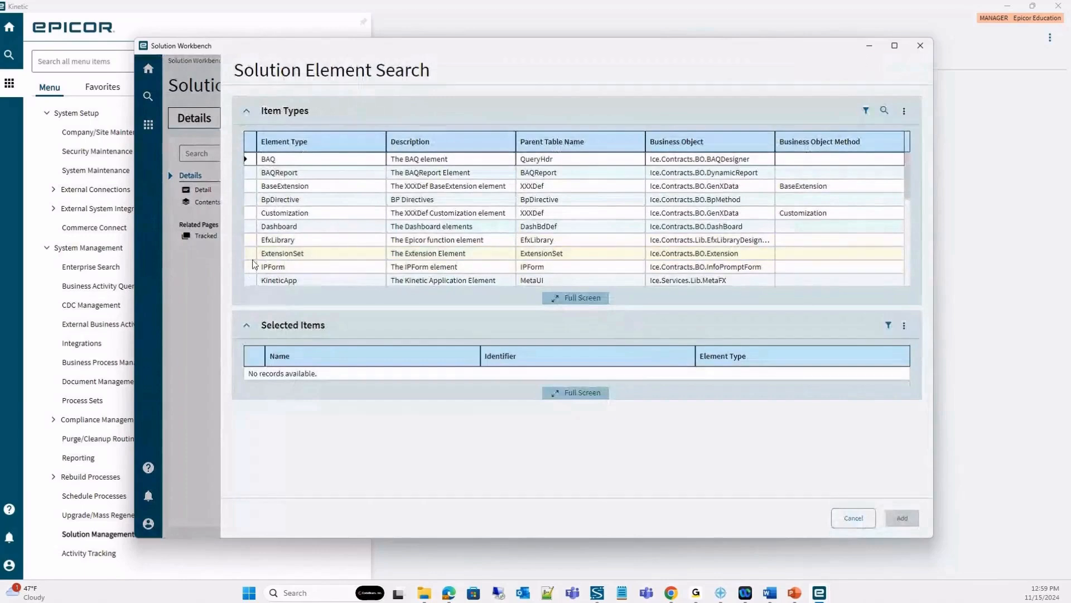
{"action": "scroll", "coordinate": [262, 255], "scroll_direction": "down", "scroll_amount": 2}
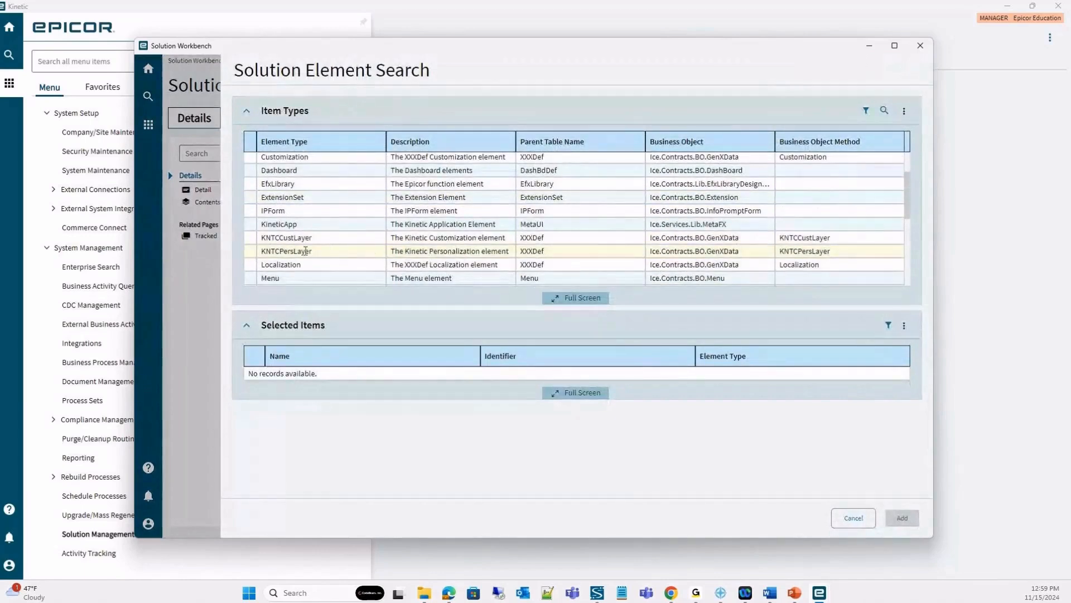
{"action": "left_click", "coordinate": [248, 239]}
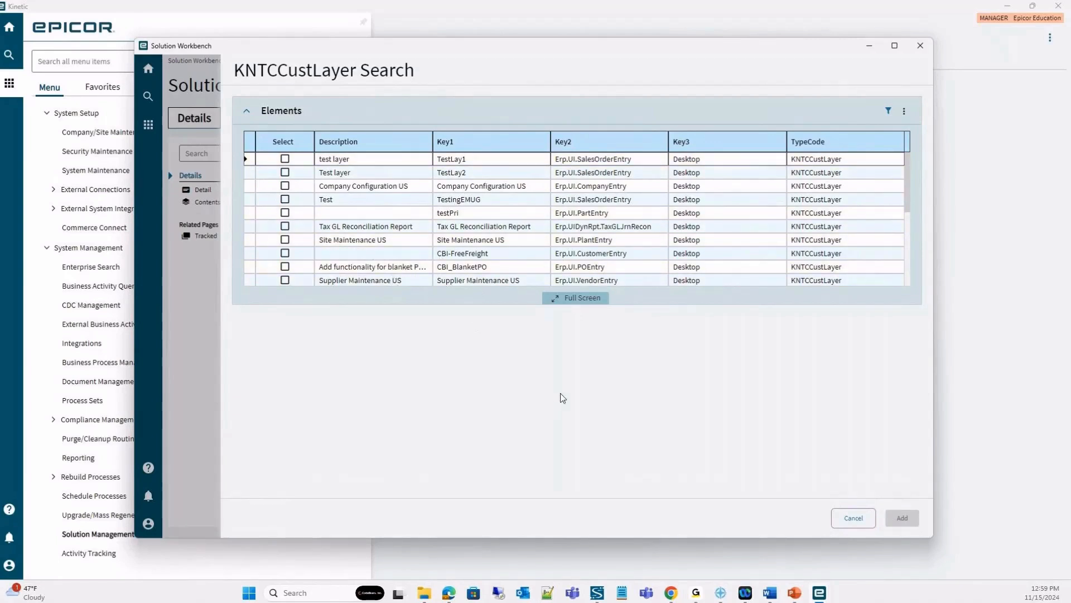
{"action": "left_click", "coordinate": [842, 521]}
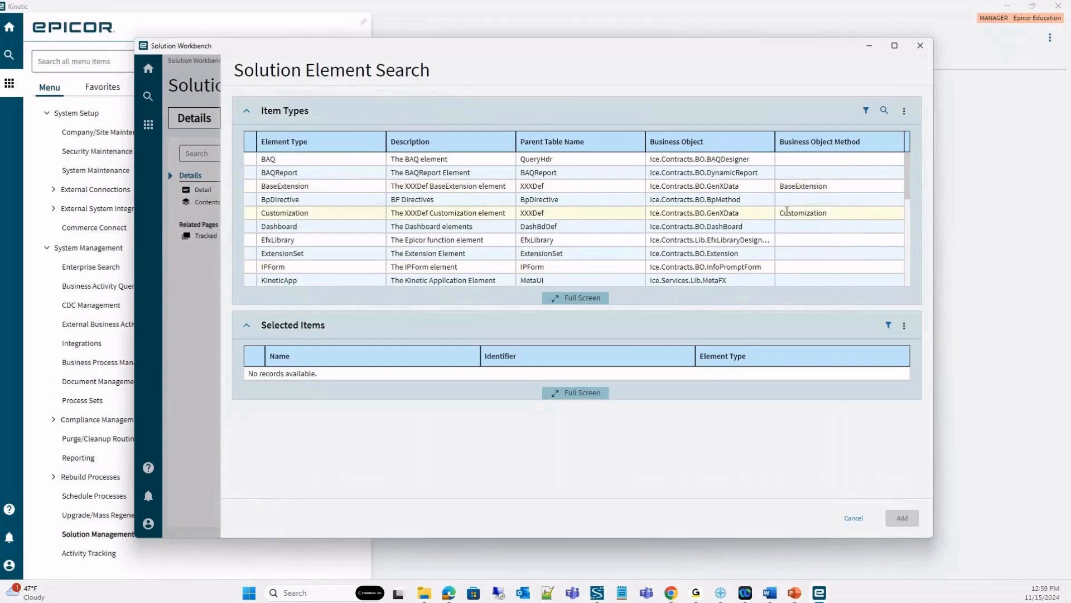
{"action": "left_click", "coordinate": [854, 518]}
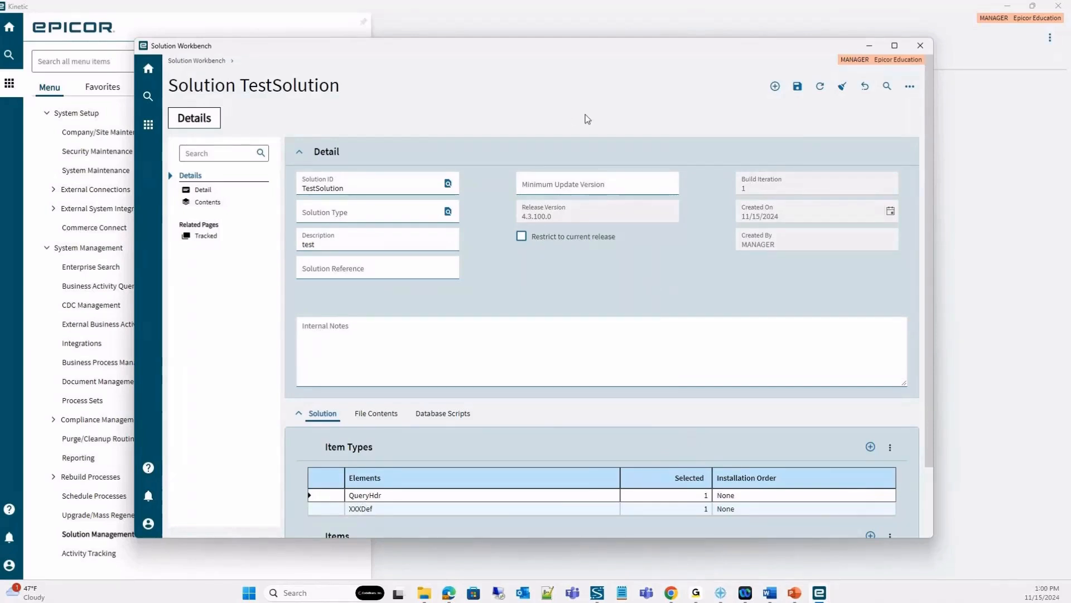
Switch to Menu Maintenance and look through the System Management and Main Menu items, the parent menu list and its Processes entry.
{"action": "left_click", "coordinate": [873, 51]}
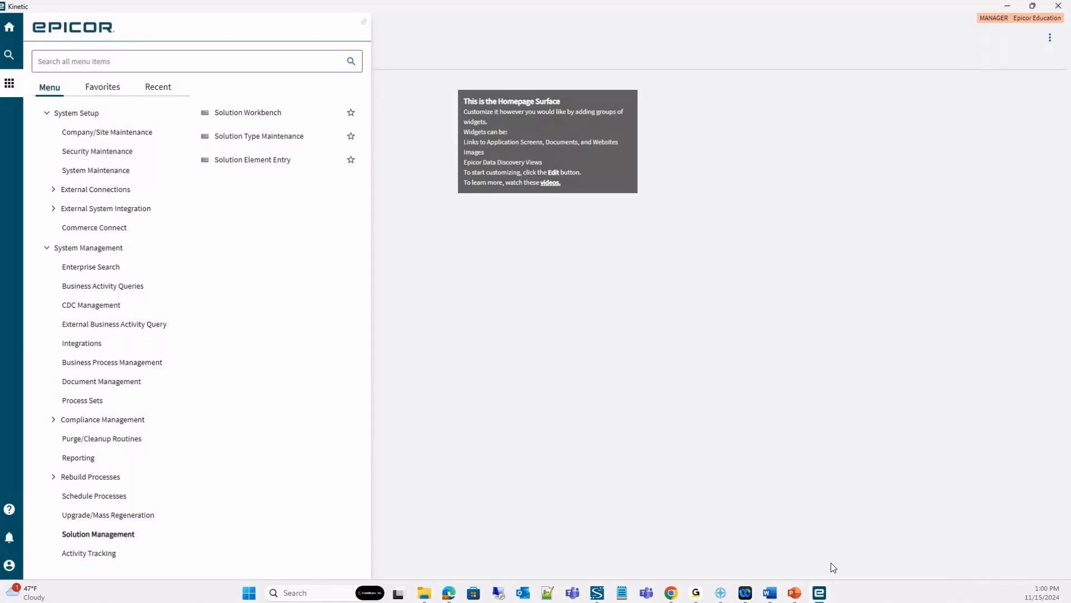
{"action": "mouse_move", "coordinate": [819, 593]}
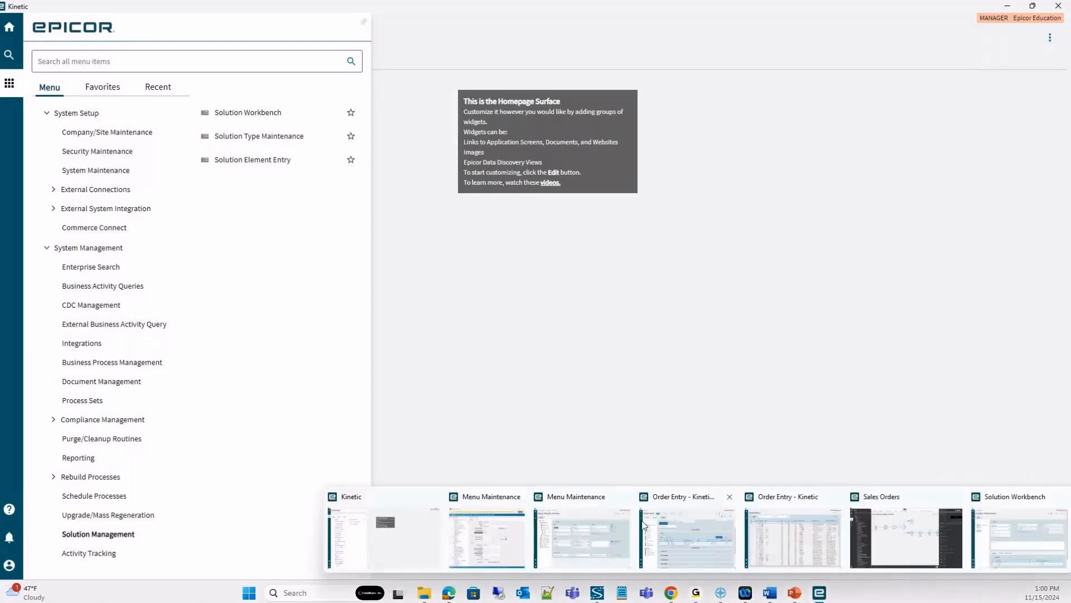
{"action": "left_click", "coordinate": [600, 530]}
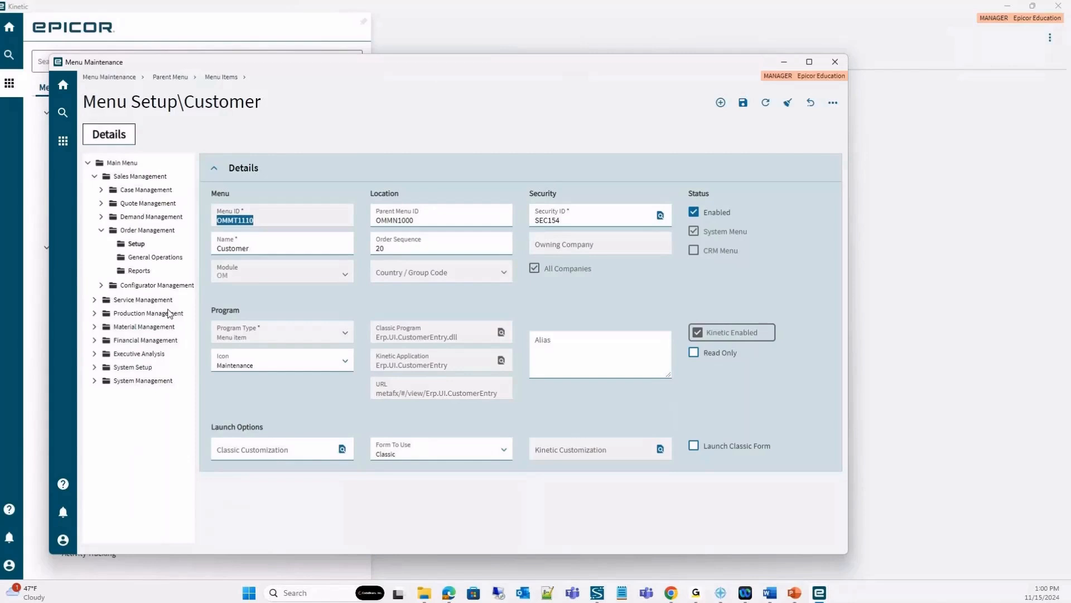
{"action": "left_click", "coordinate": [133, 382]}
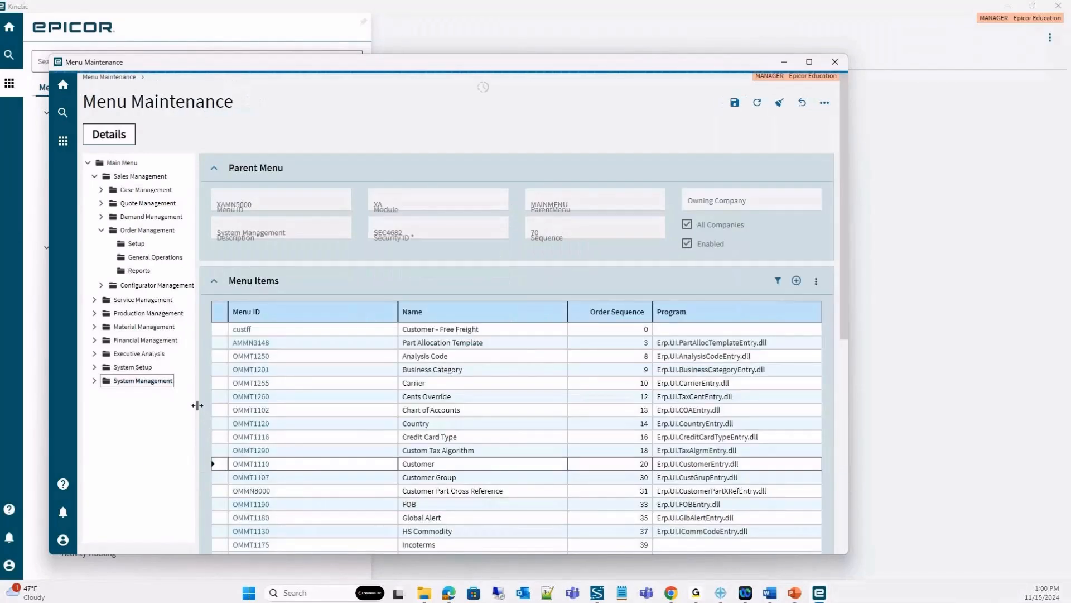
{"action": "left_click", "coordinate": [123, 163]}
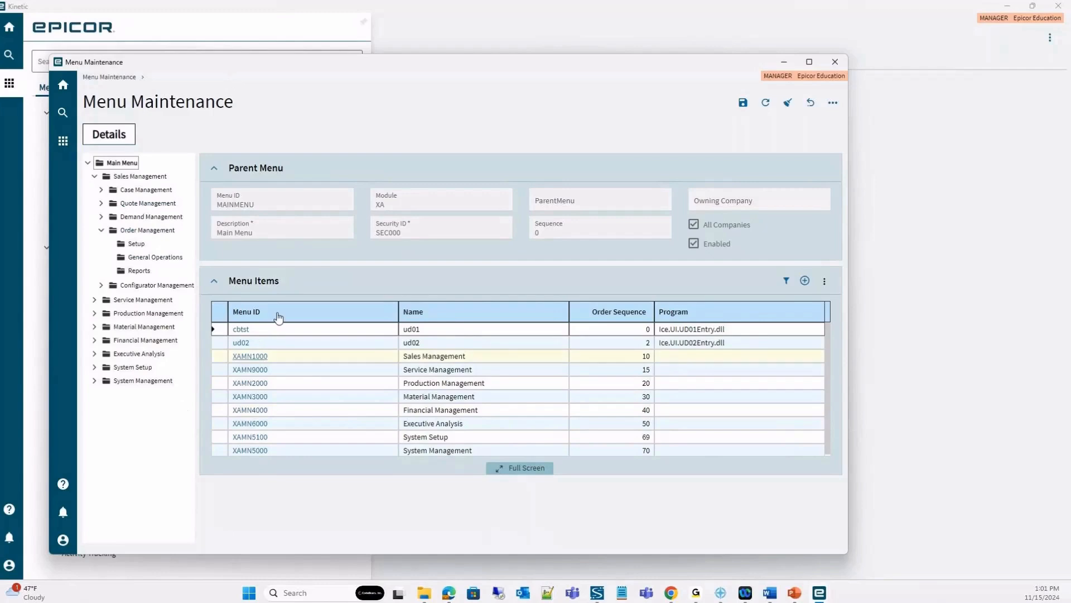
{"action": "left_click", "coordinate": [115, 77]}
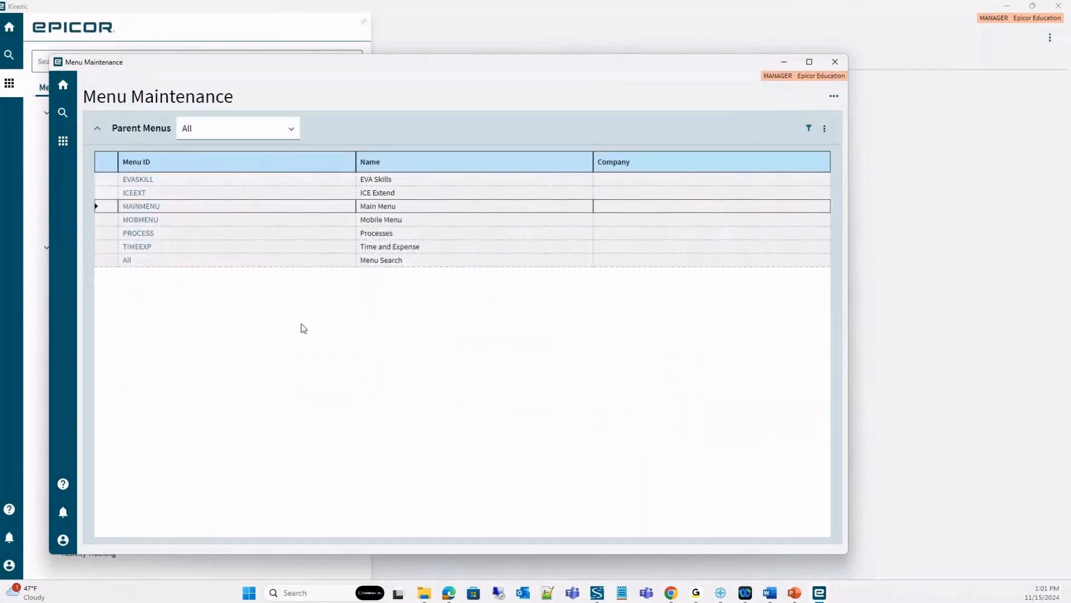
{"action": "left_click", "coordinate": [138, 234]}
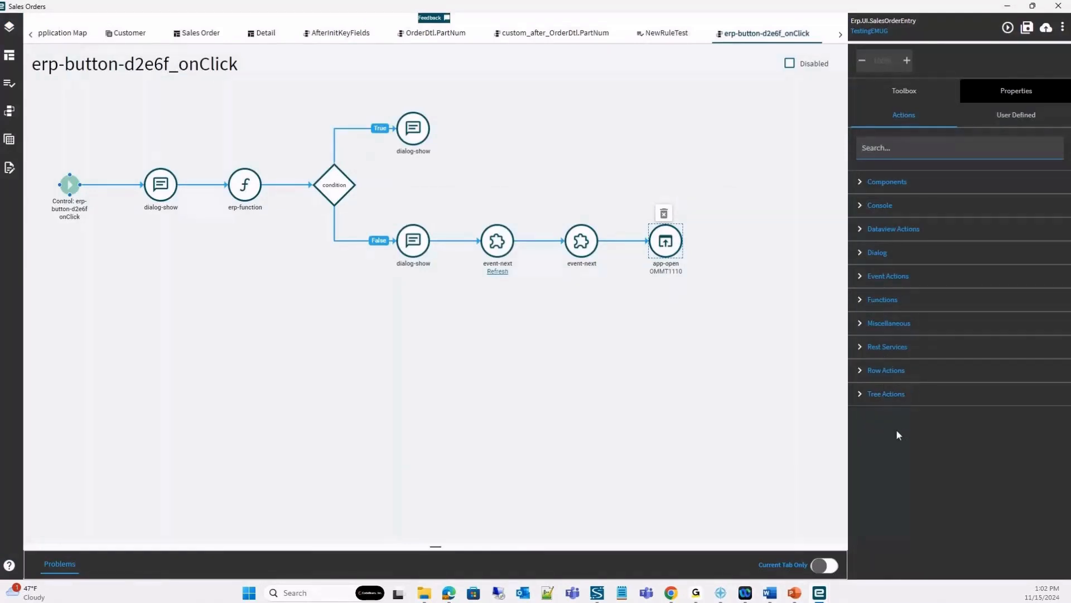
Place an unconnected row-update action beyond app-open in the erp-button-d2e6f_onClick event and review the available Components actions.
{"action": "left_click", "coordinate": [879, 370]}
{"action": "scroll", "coordinate": [964, 431], "scroll_direction": "down", "scroll_amount": 1}
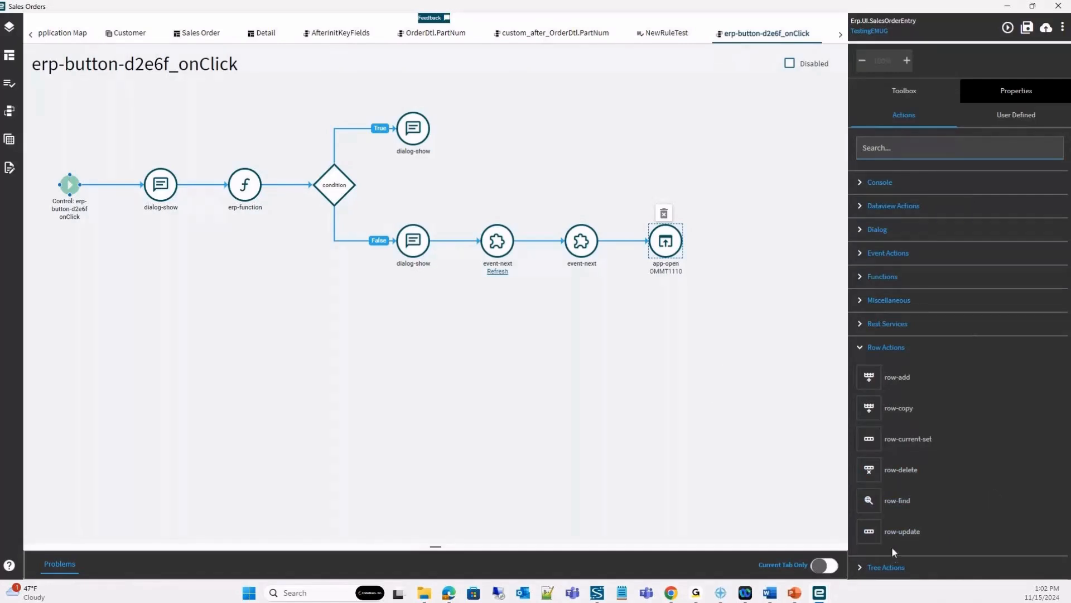
{"action": "left_click_drag", "start_coordinate": [902, 530], "coordinate": [795, 291]}
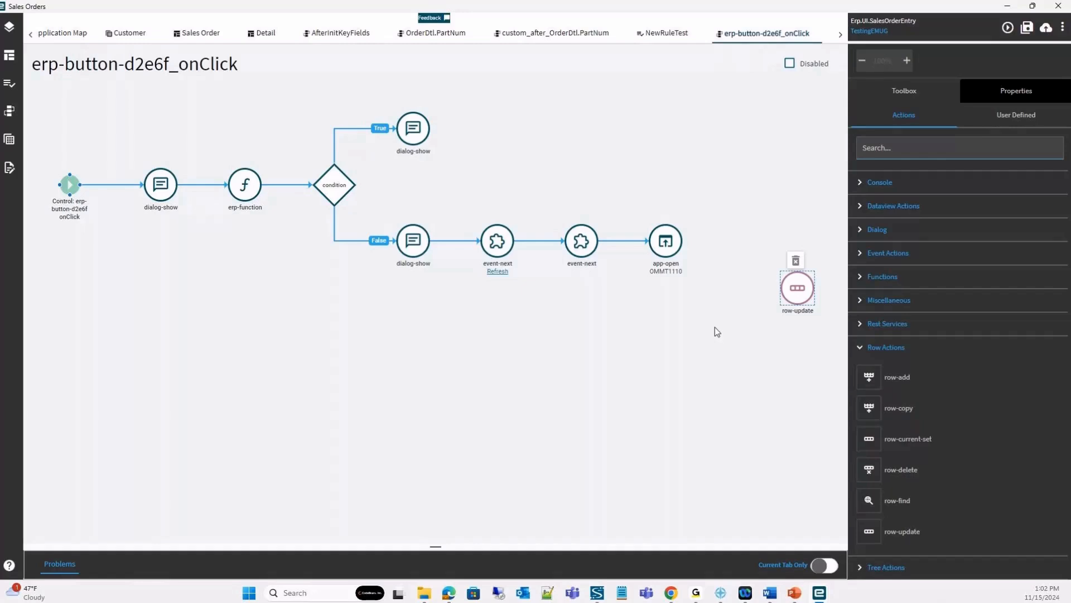
{"action": "scroll", "coordinate": [919, 206], "scroll_direction": "up", "scroll_amount": 2}
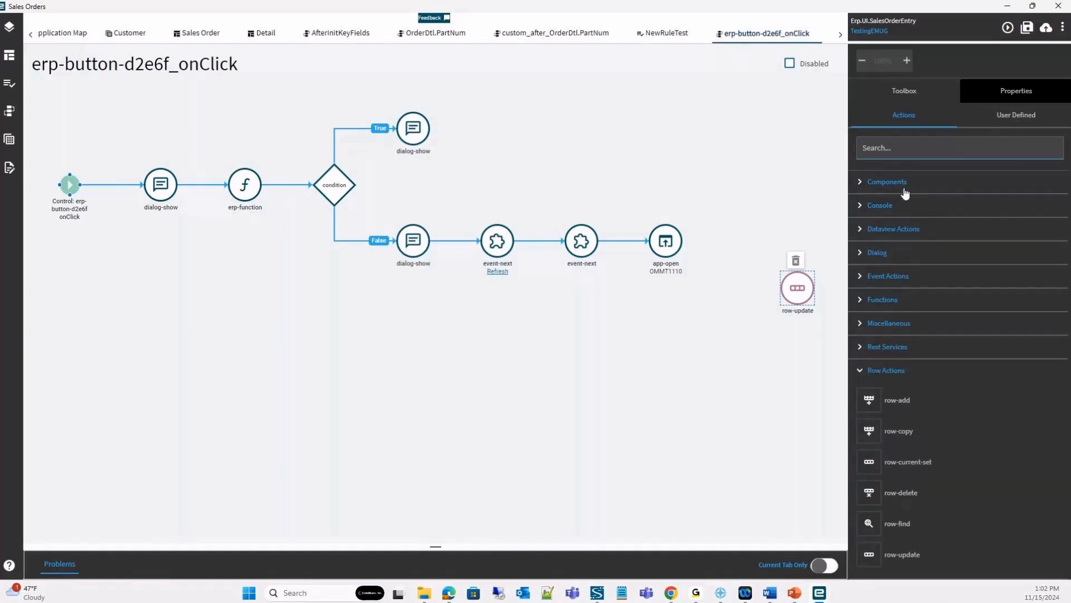
{"action": "left_click", "coordinate": [903, 184]}
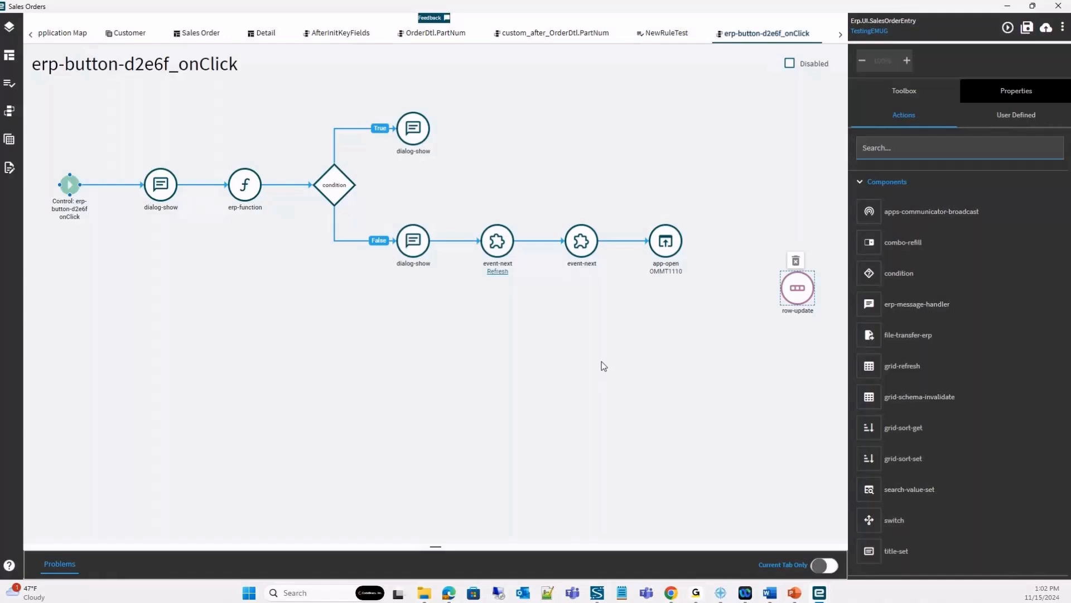
{"action": "left_click", "coordinate": [904, 184]}
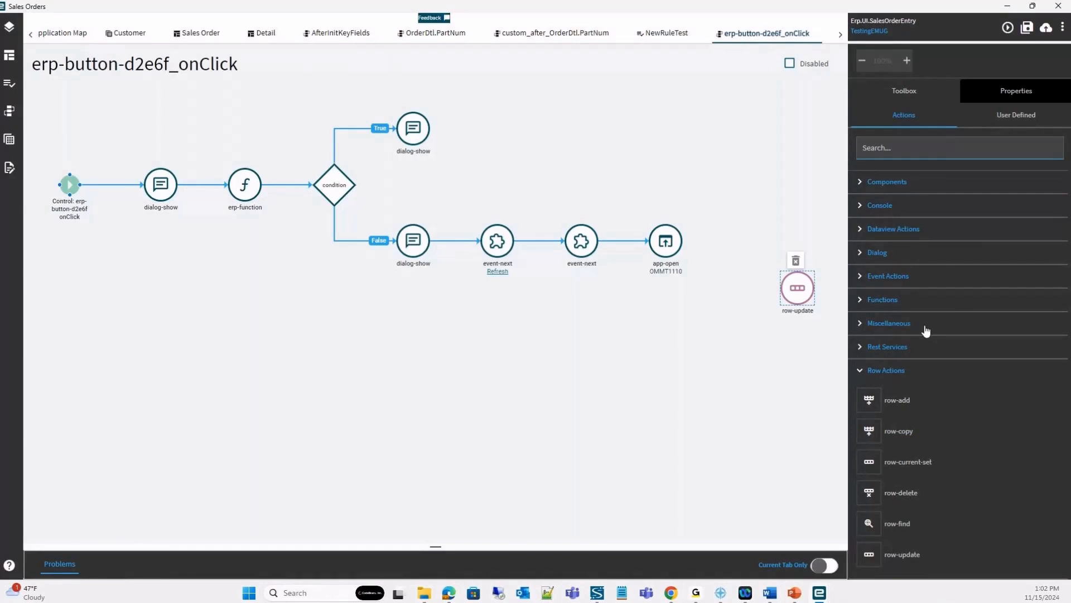
{"action": "left_click", "coordinate": [888, 371]}
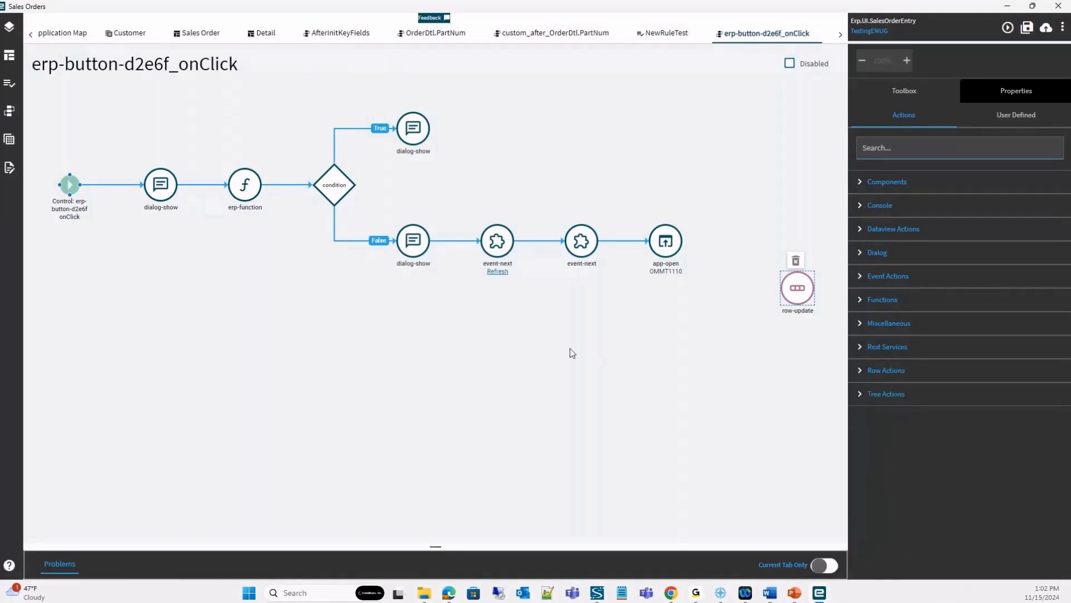